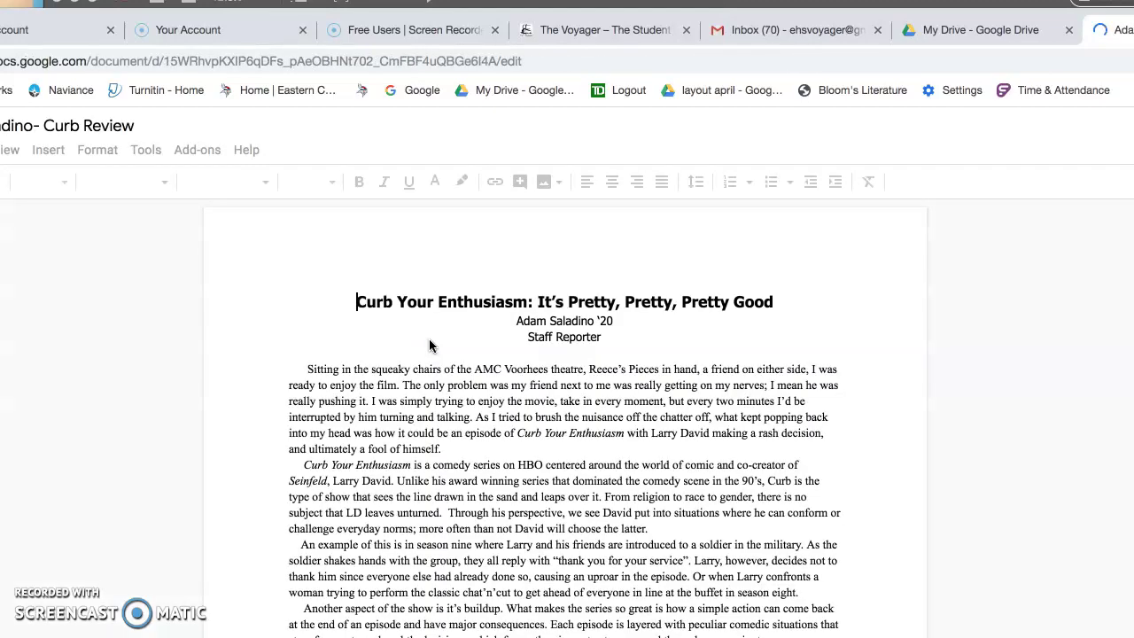
Step: Download the Curb Your Enthusiasm review as a Microsoft Word (.docx) file and open it in Word
scroll(398, 435, "down", 1)
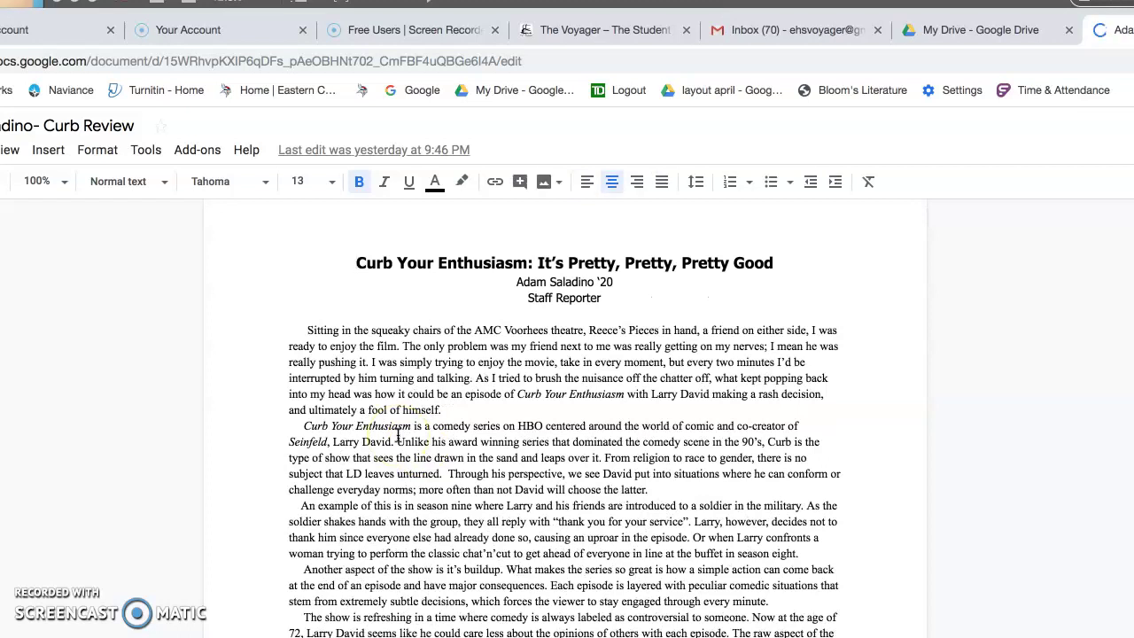
scroll(397, 435, "up", 1)
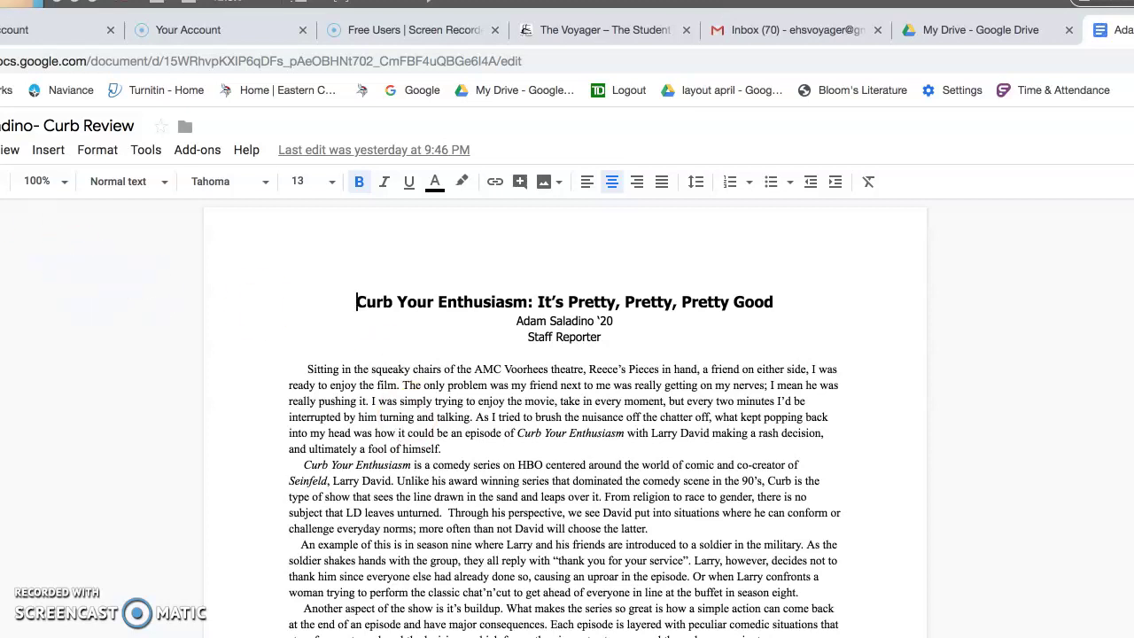
key("ctrl+alt+f")
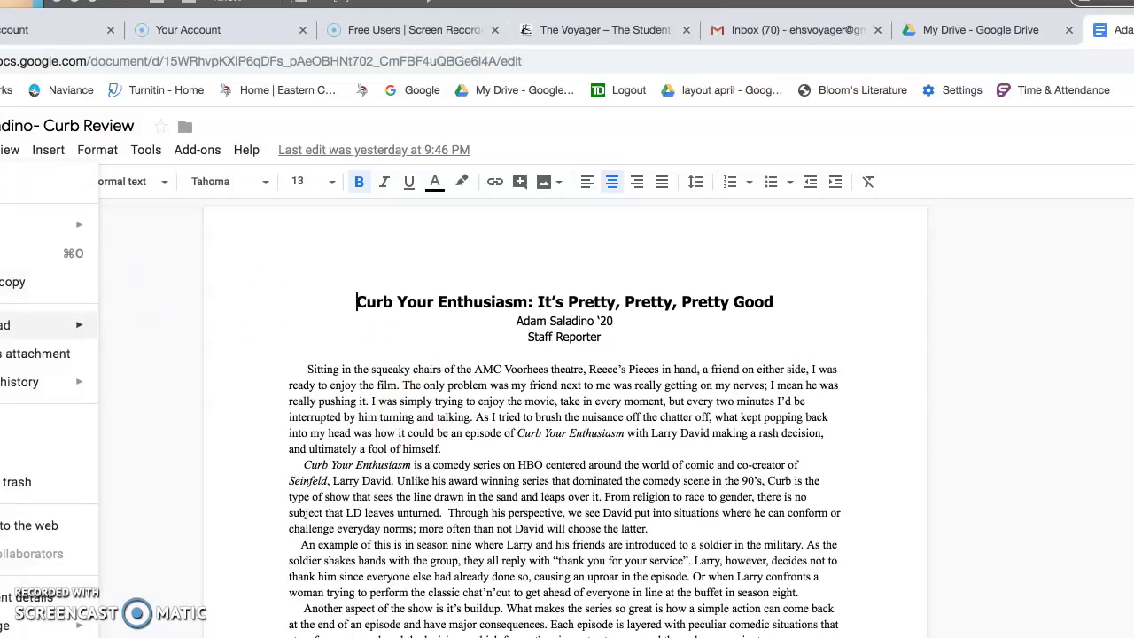
mouse_move(5, 324)
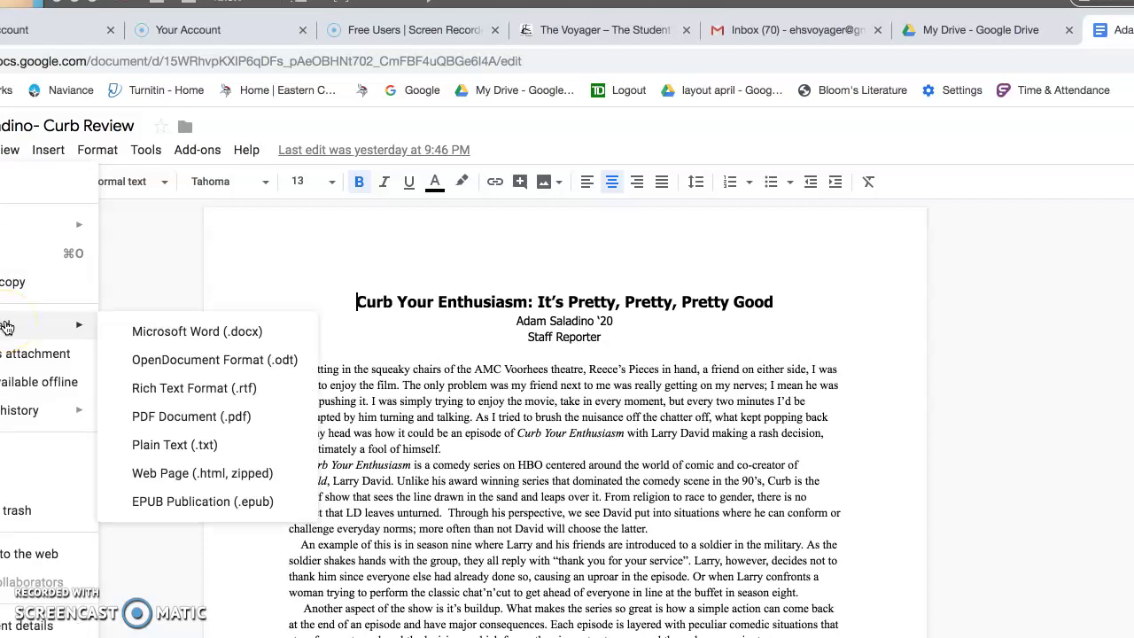
left_click(175, 337)
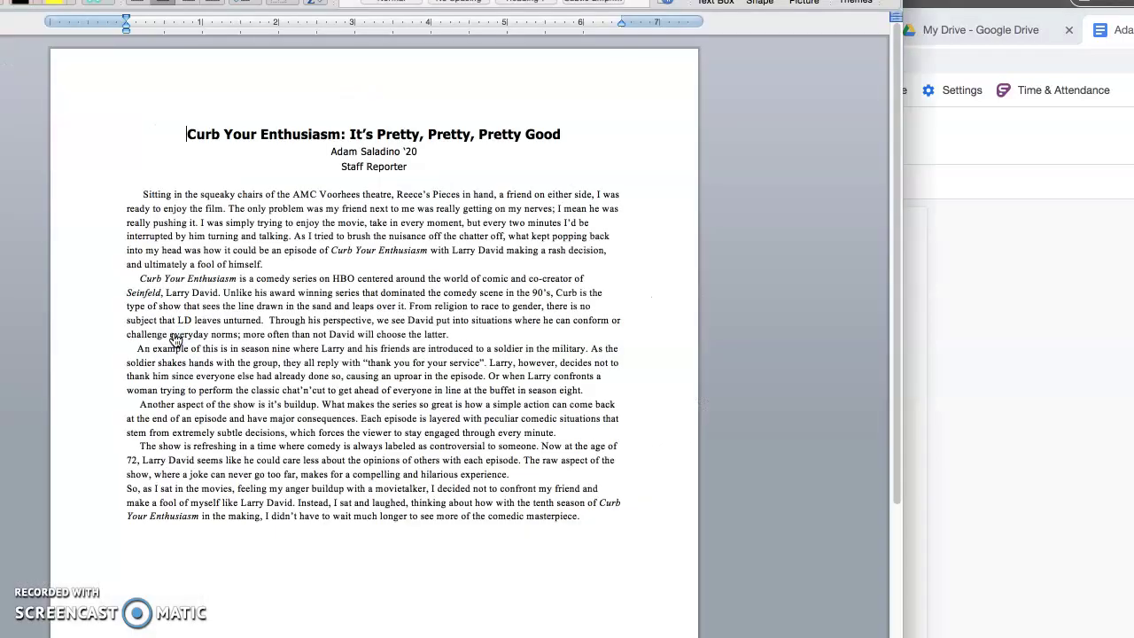
Step: Justify all body paragraphs of the review, leaving the headline and byline centred
left_click(139, 194)
left_click_drag(139, 194, 627, 532)
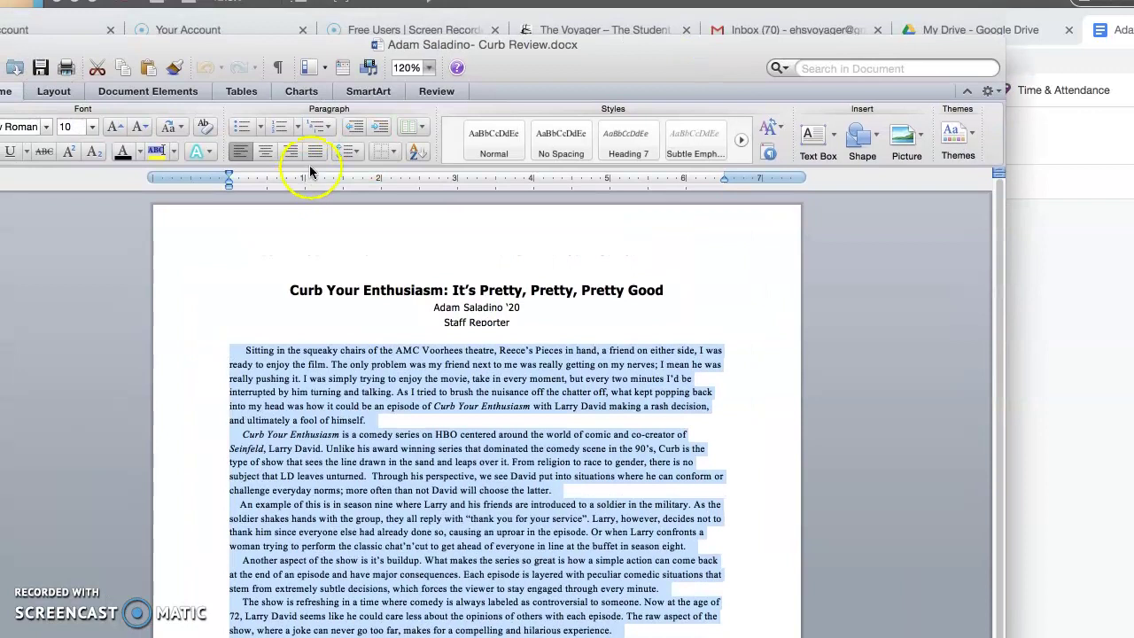
left_click(315, 152)
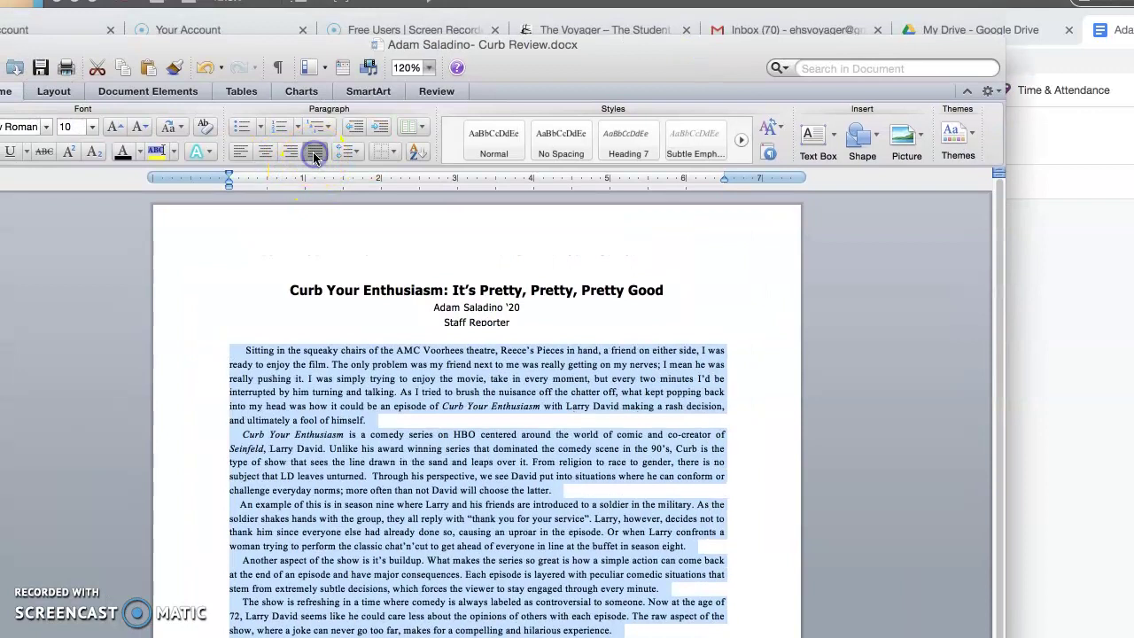
left_click(724, 496)
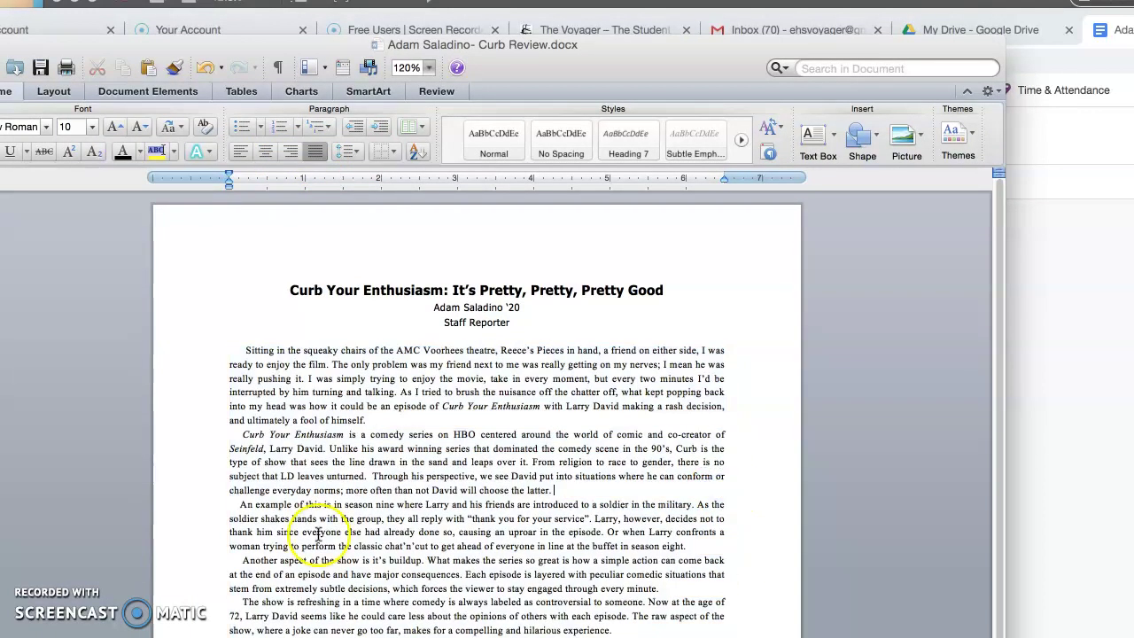
left_click_drag(244, 351, 488, 631)
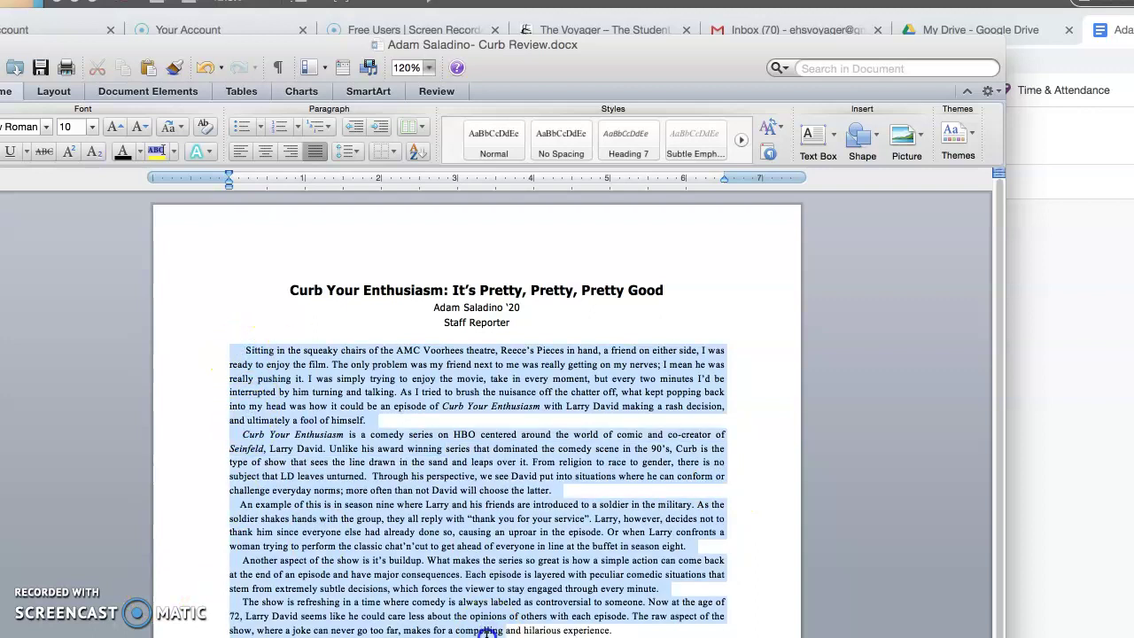
left_click_drag(611, 62, 705, 62)
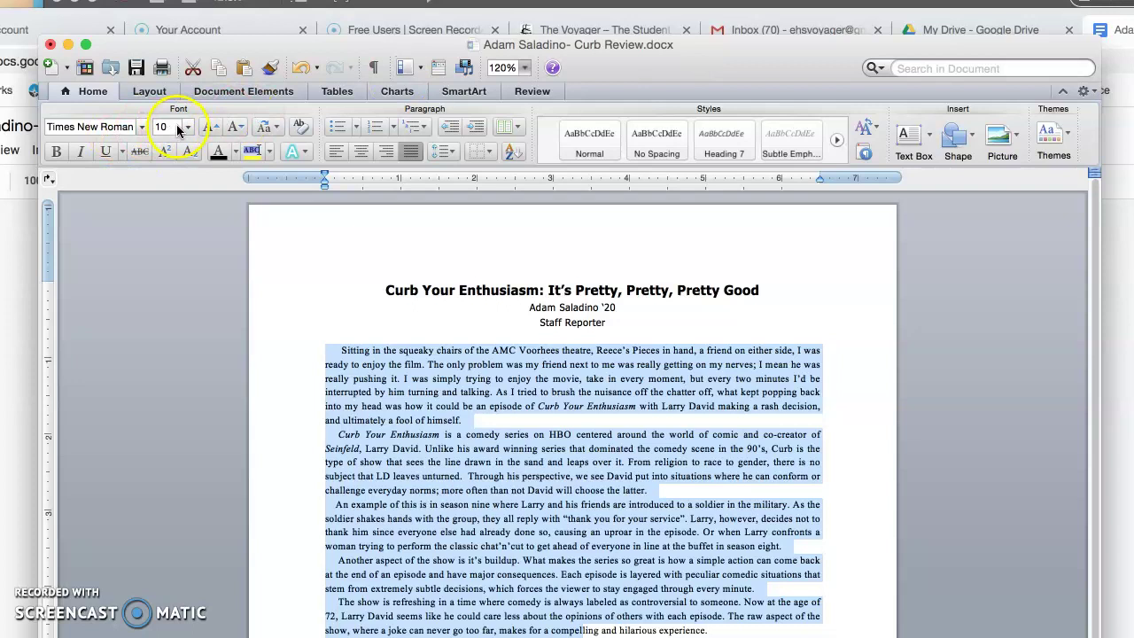
left_click(550, 468)
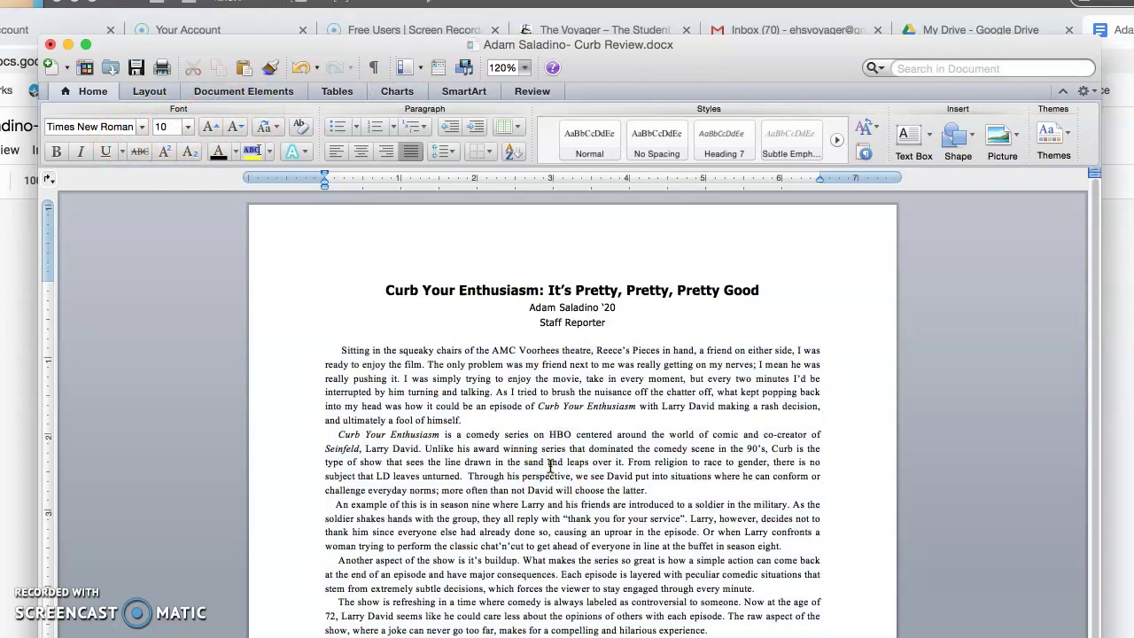
Step: Replace the wide leading spaces of the first body paragraph, "Sitting in the squeaky chairs", with a short space indent
left_click(340, 349)
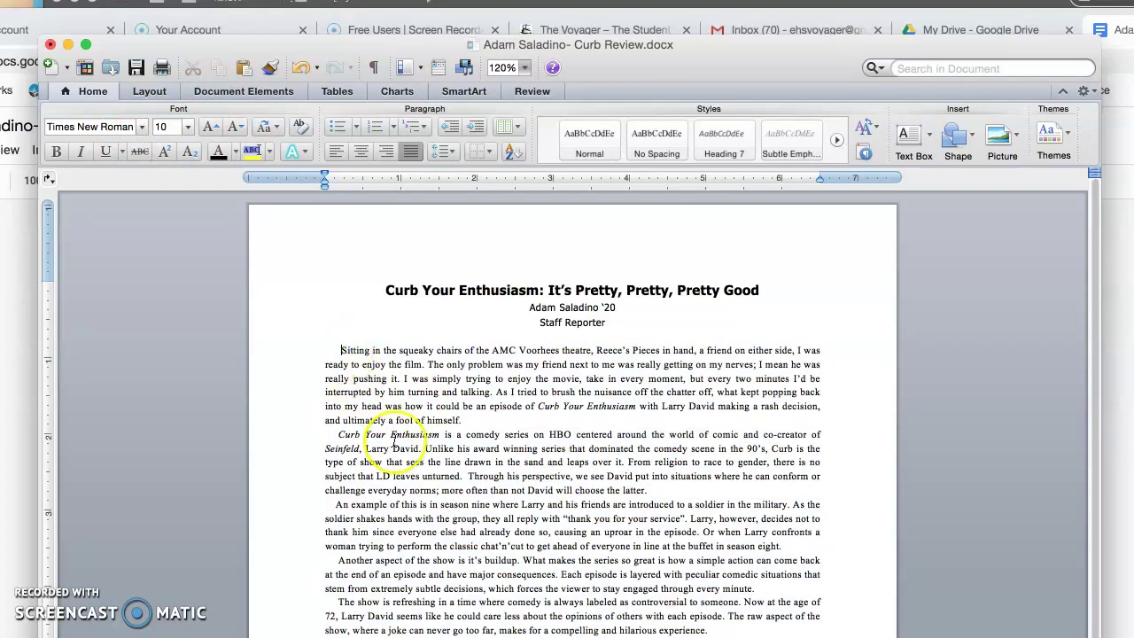
key("BackSpace")
key("BackSpace")
key("BackSpace")
key("BackSpace")
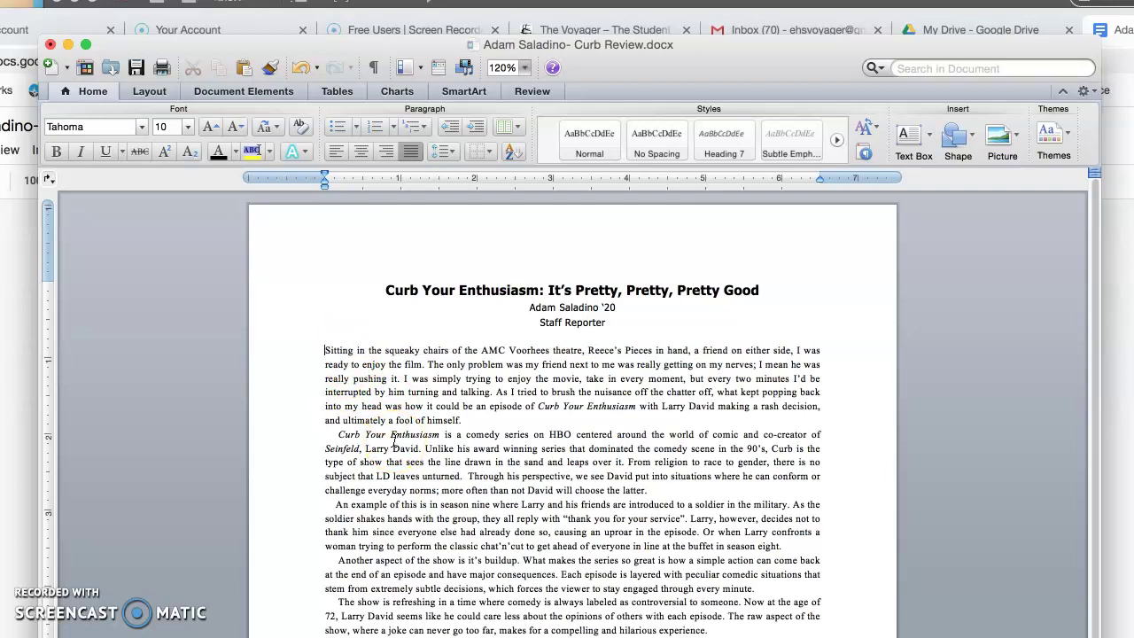
key("Tab")
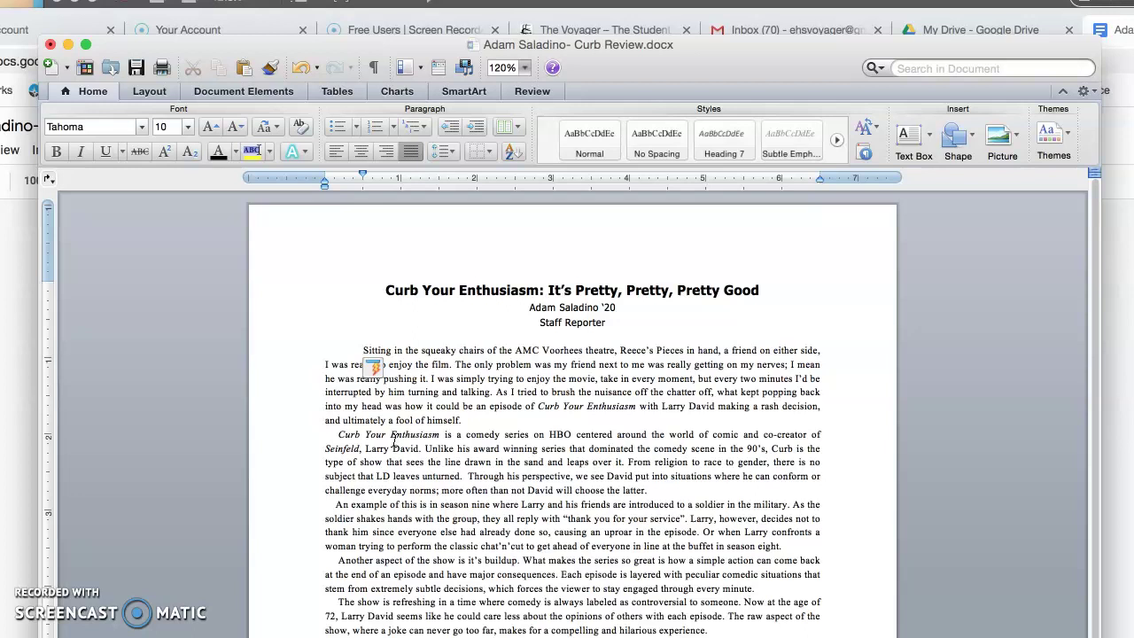
key("BackSpace")
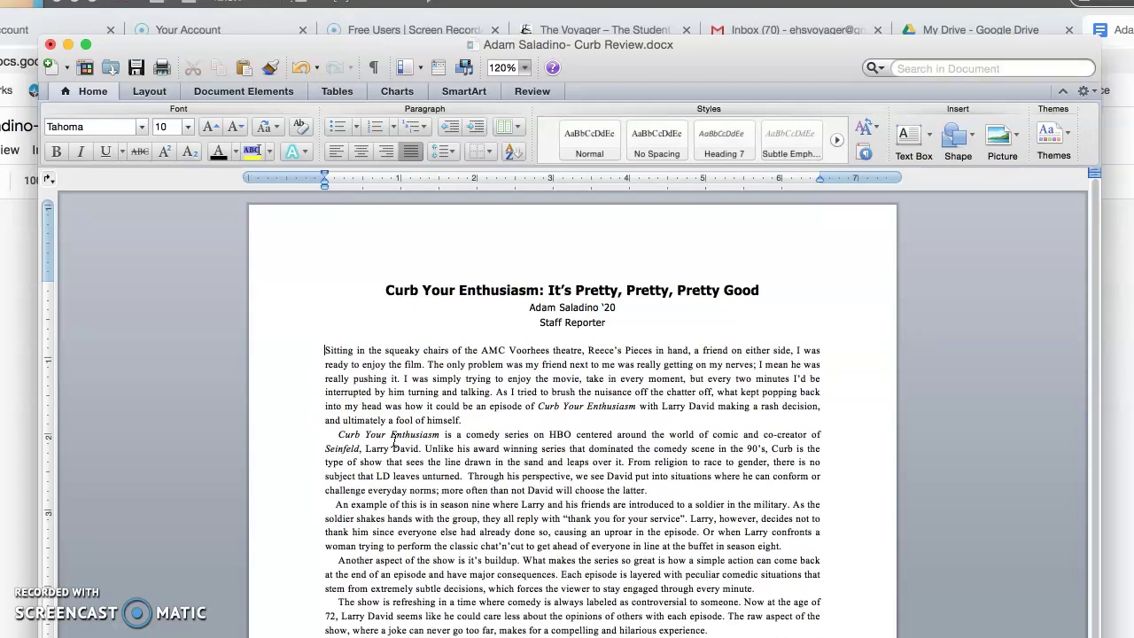
key("Return")
key("BackSpace")
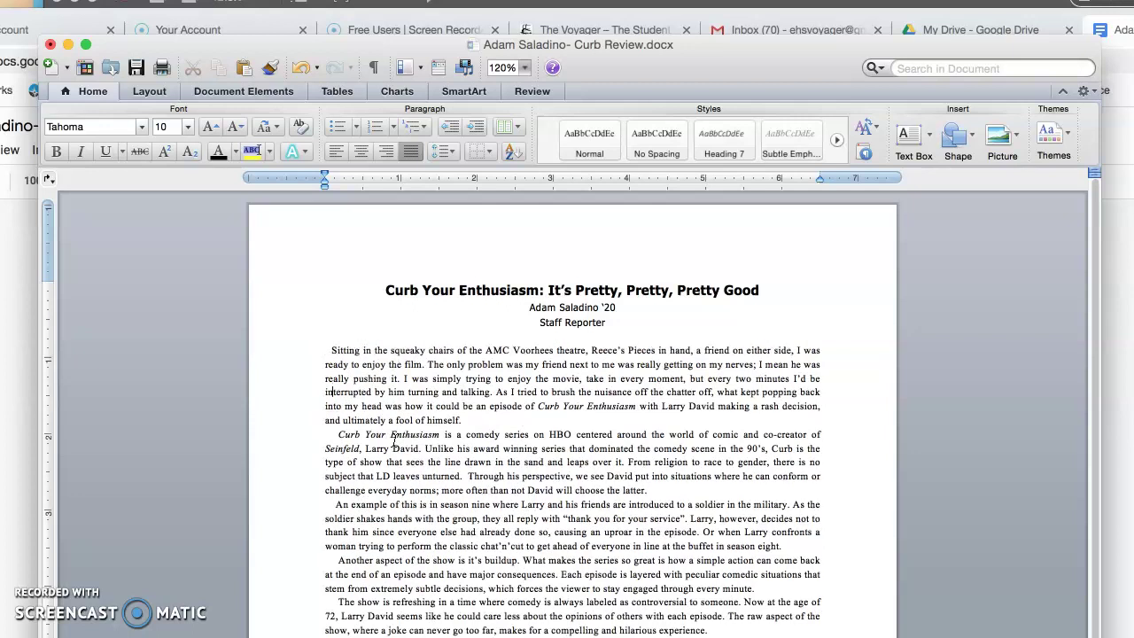
Step: Shorten the indent of the paragraph beginning "Curb Your Enthusiasm is a comedy series" to match the first paragraph
key("Down")
key("Down")
key("BackSpace")
key("BackSpace")
key("BackSpace")
key("BackSpace")
key("BackSpace")
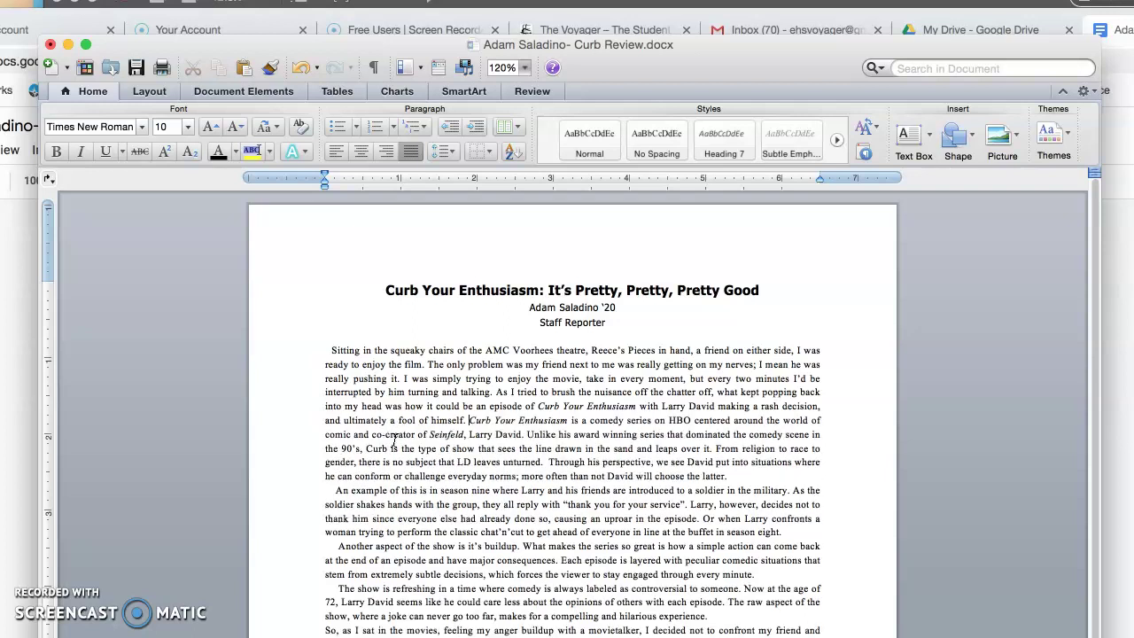
key("Return")
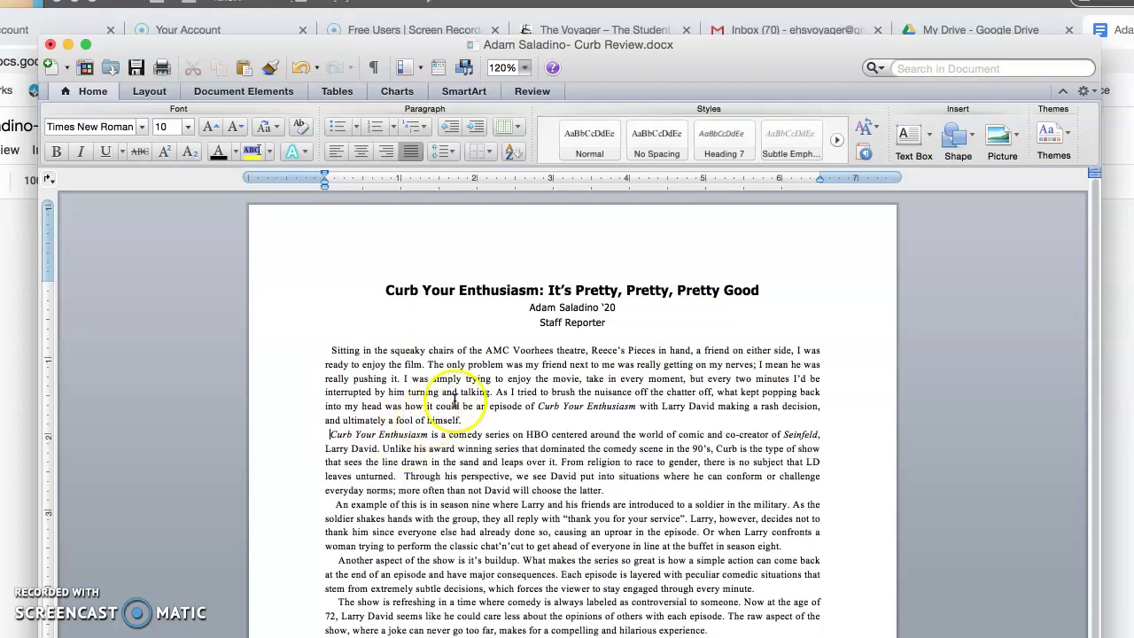
Step: Split the first two body paragraphs by starting new indented paragraphs at "I was simply trying" and "Through his perspective"
left_click(401, 379)
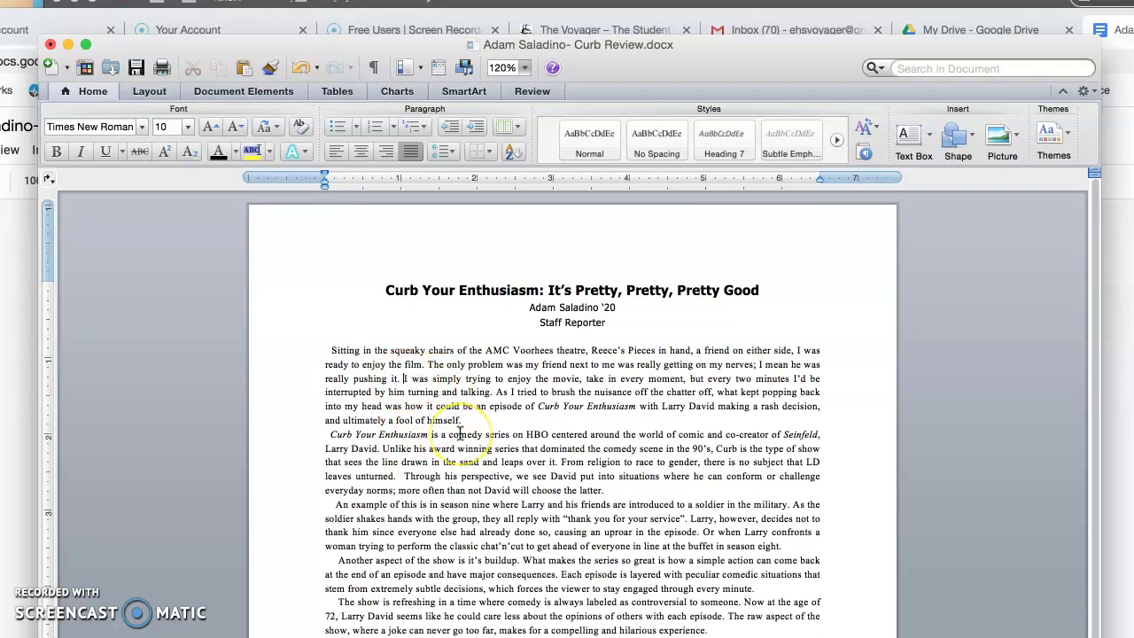
key("Return")
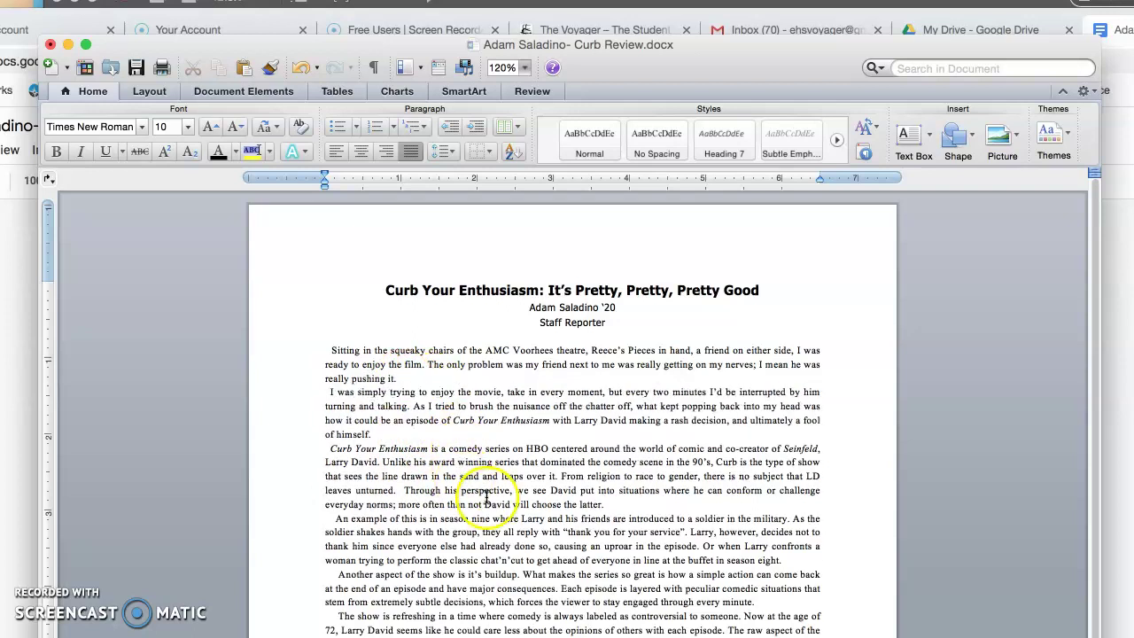
left_click(405, 490)
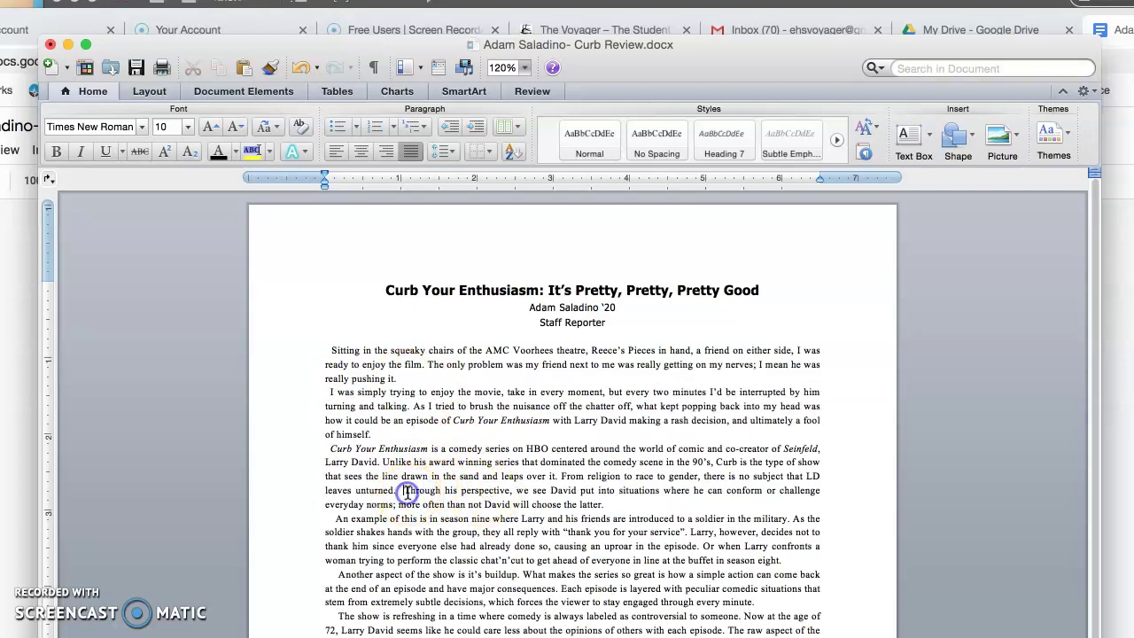
key("Return")
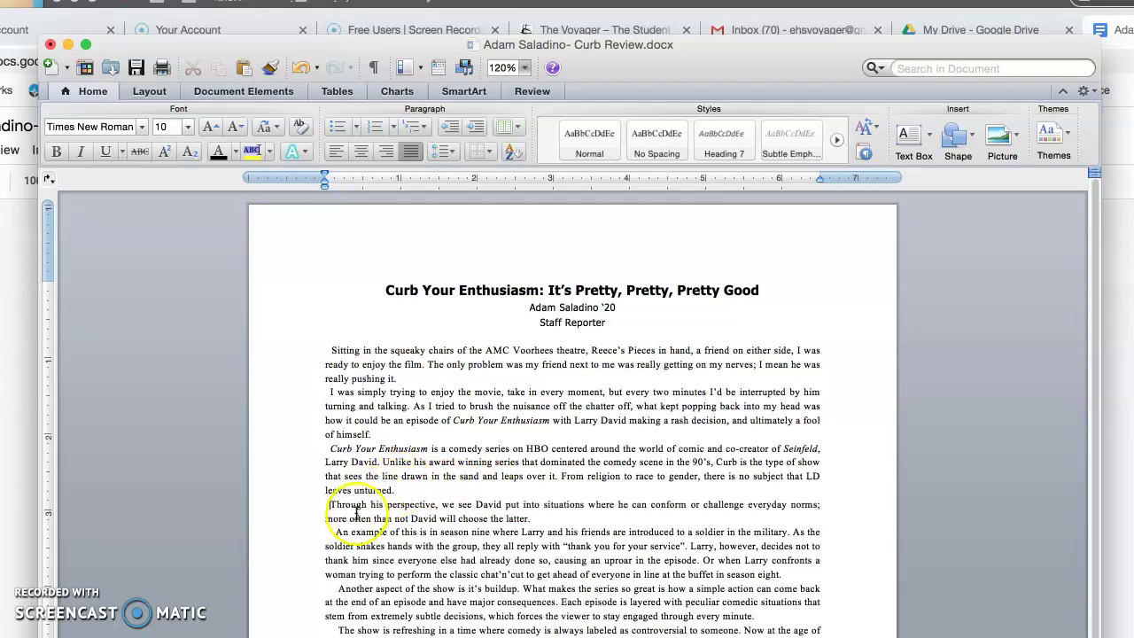
Step: Shorten the indent before "An example of this" and start a new indented paragraph at "Or when Larry confronts"
left_click(335, 532)
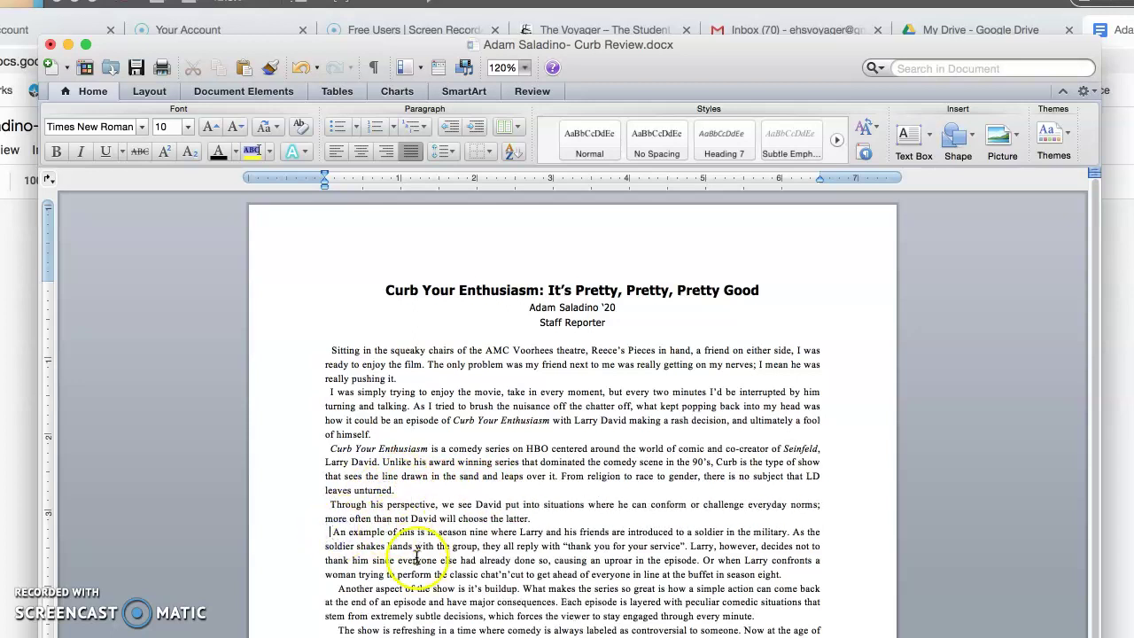
left_click(702, 560)
key("Return")
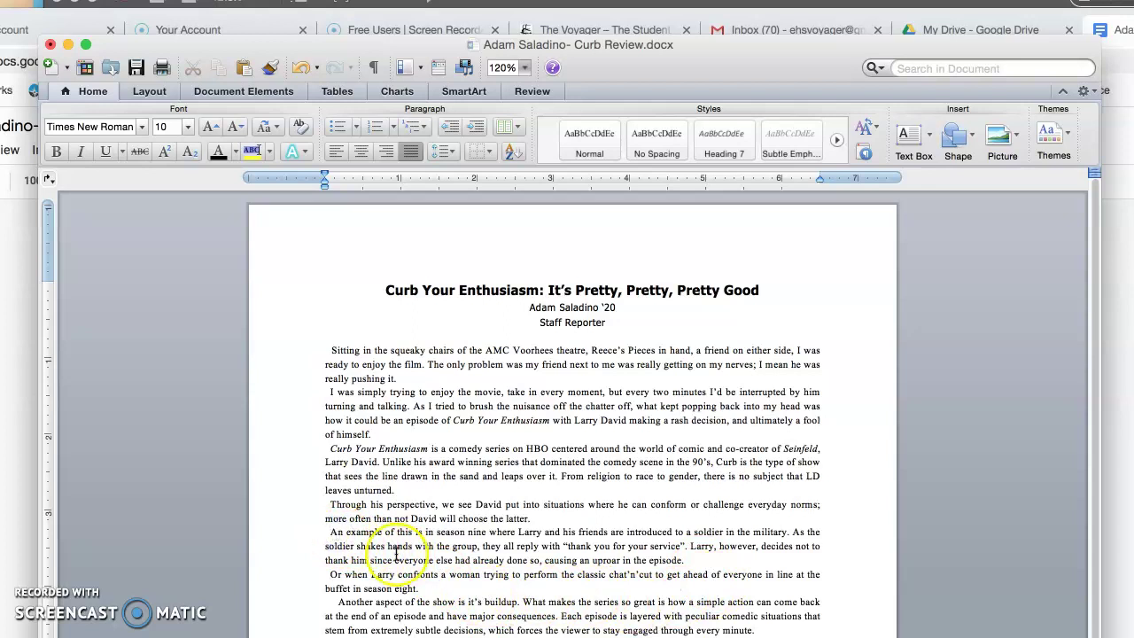
Step: Shorten the indent of the paragraph beginning "Another aspect of the show", leaving no blank line above it
scroll(412, 531, "down", 5)
left_click(426, 415)
key("Return")
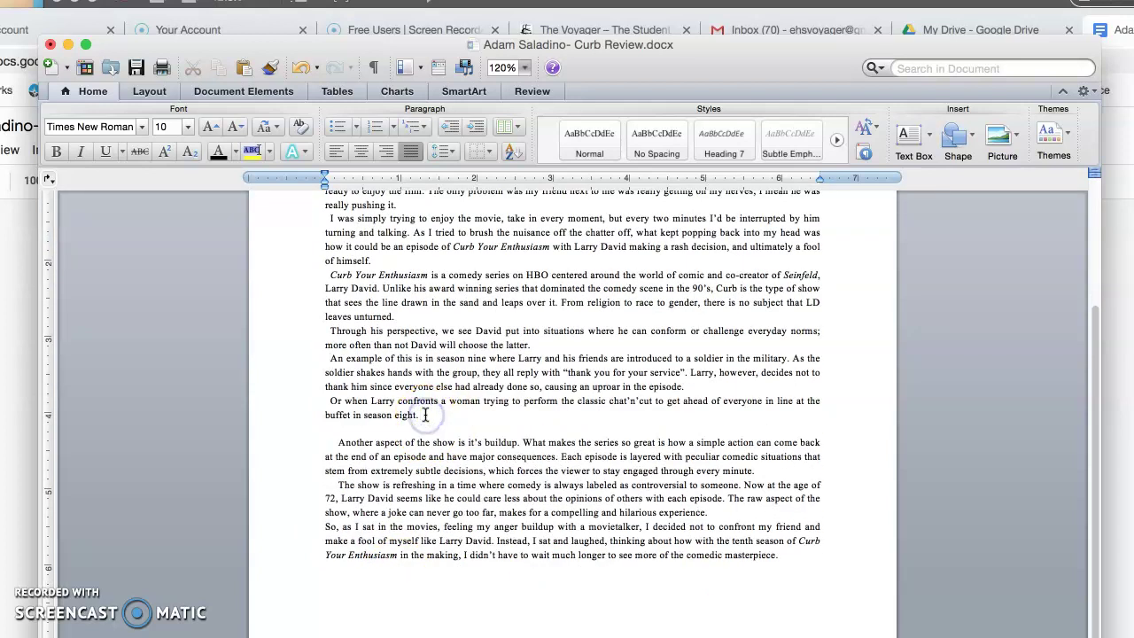
key("BackSpace")
key("BackSpace")
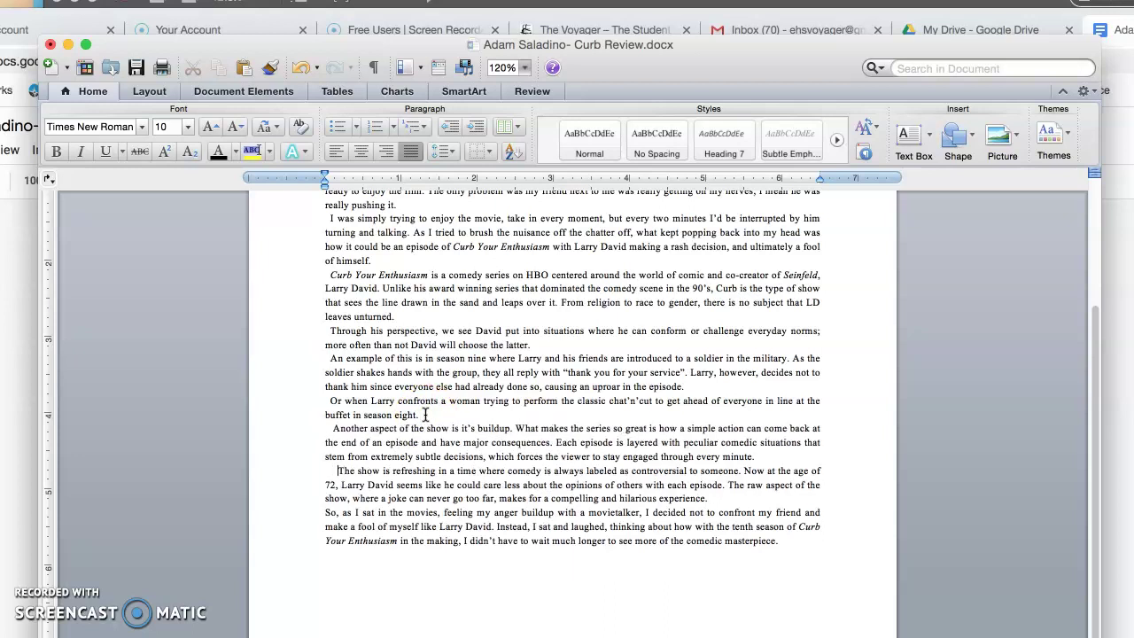
Step: Replace the wide indent of the paragraph beginning "The show is refreshing" with a short one on its own new line
key("BackSpace")
key("BackSpace")
key("BackSpace")
key("BackSpace")
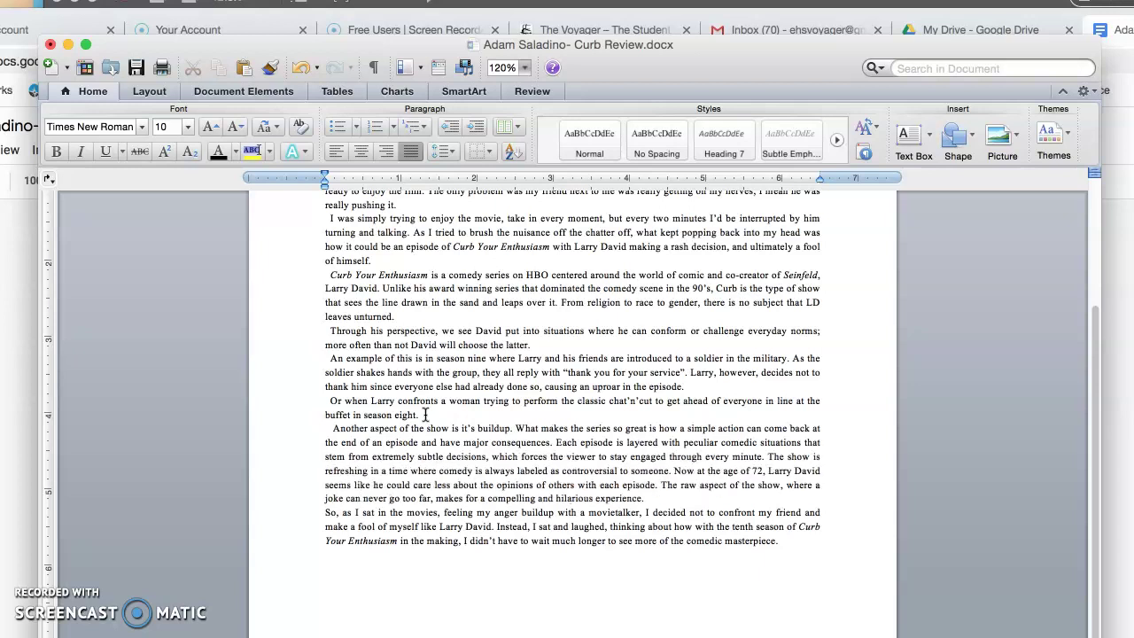
key("Return")
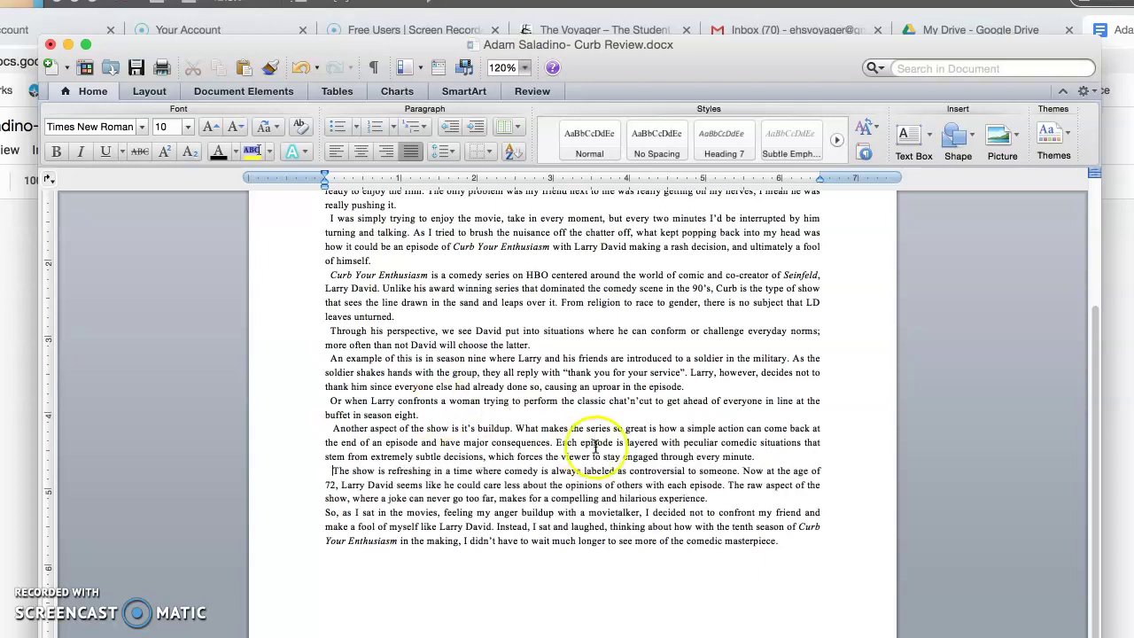
Step: Indent the final paragraph slightly and delete the comma after its opening word "So"
left_click(325, 513)
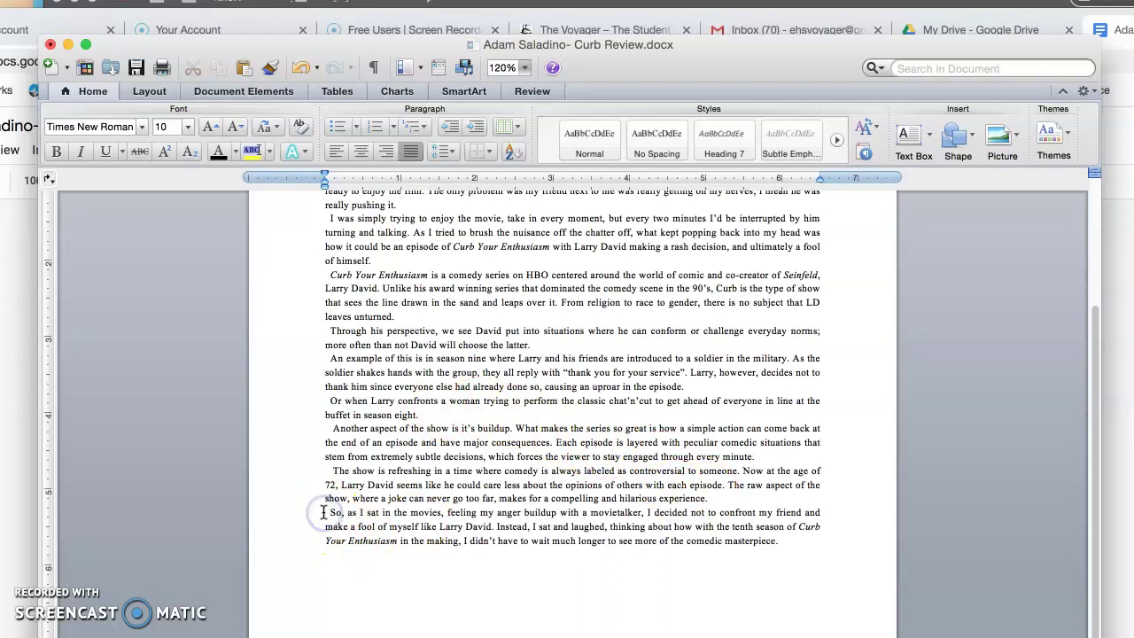
left_click(349, 513)
key("BackSpace")
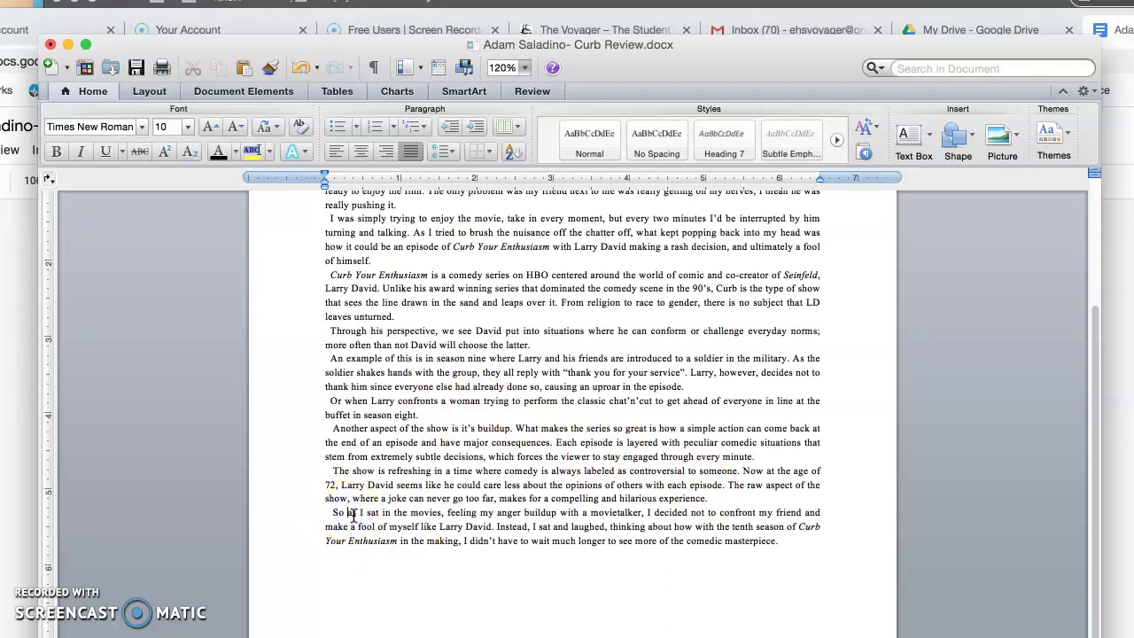
left_click(443, 520)
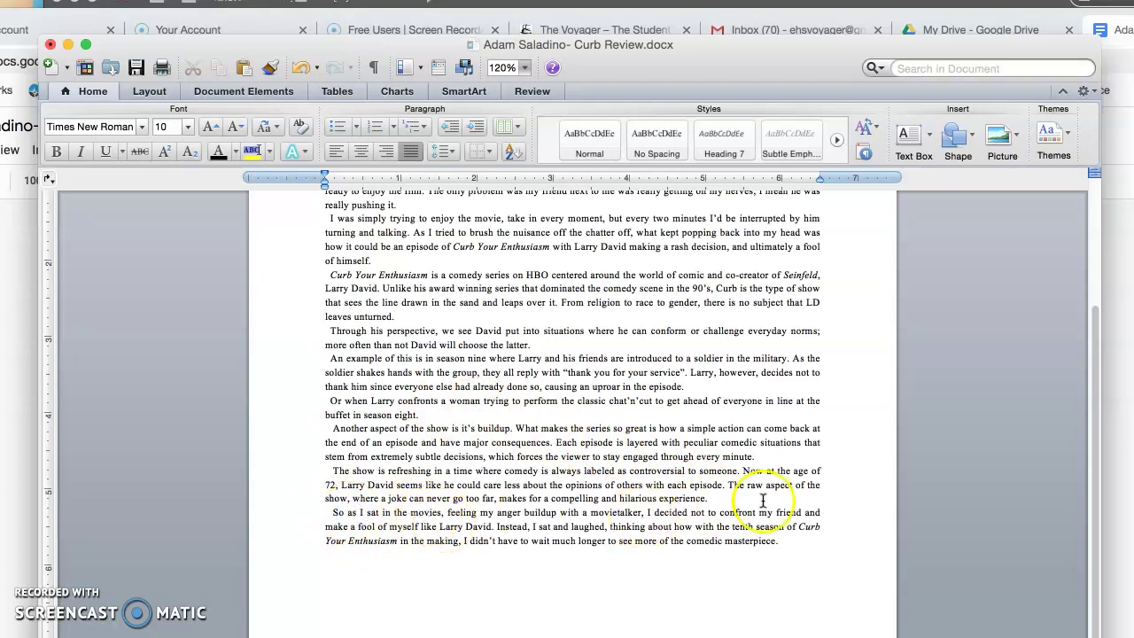
Step: Start saving the review with Save As and browse to the Groups > Student folder on the Share drive
scroll(780, 526, "up", 5)
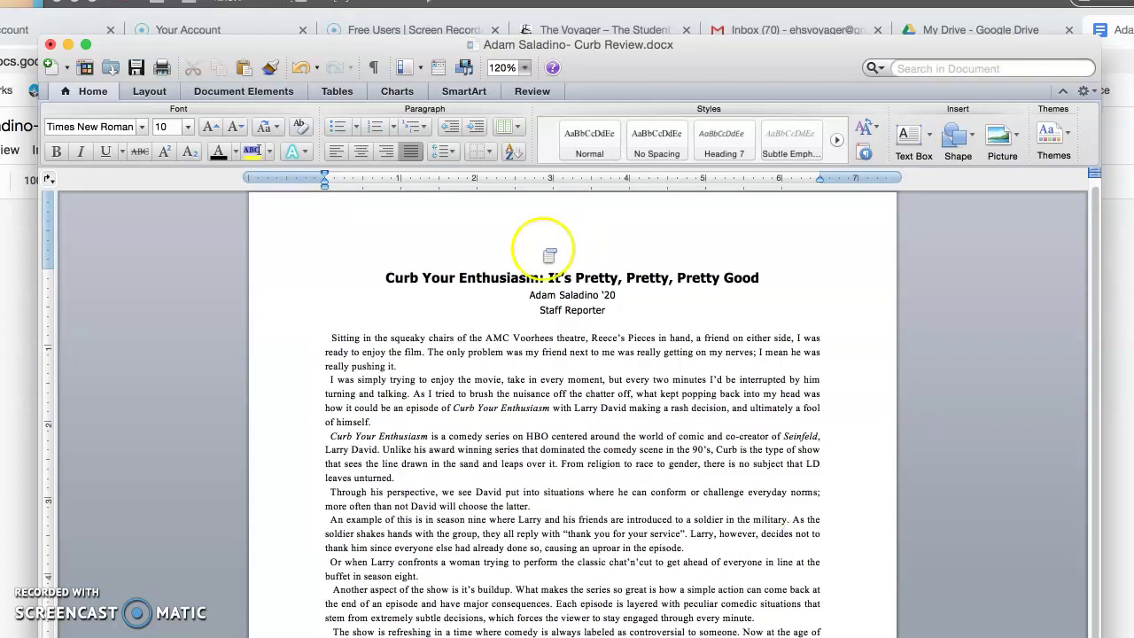
left_click(17, 0)
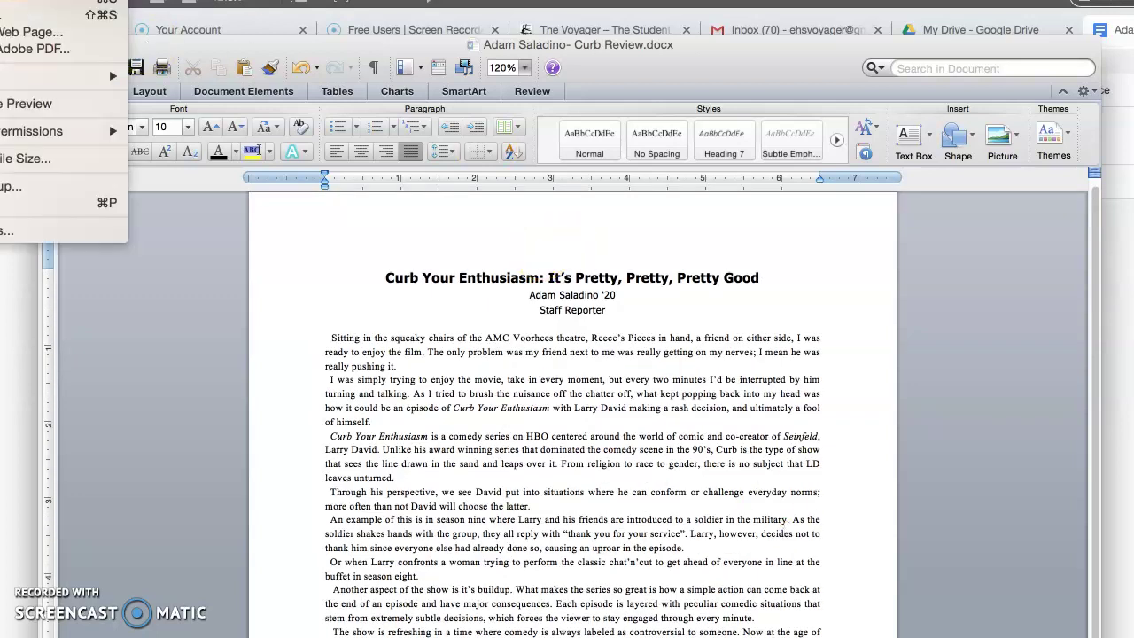
left_click(17, 15)
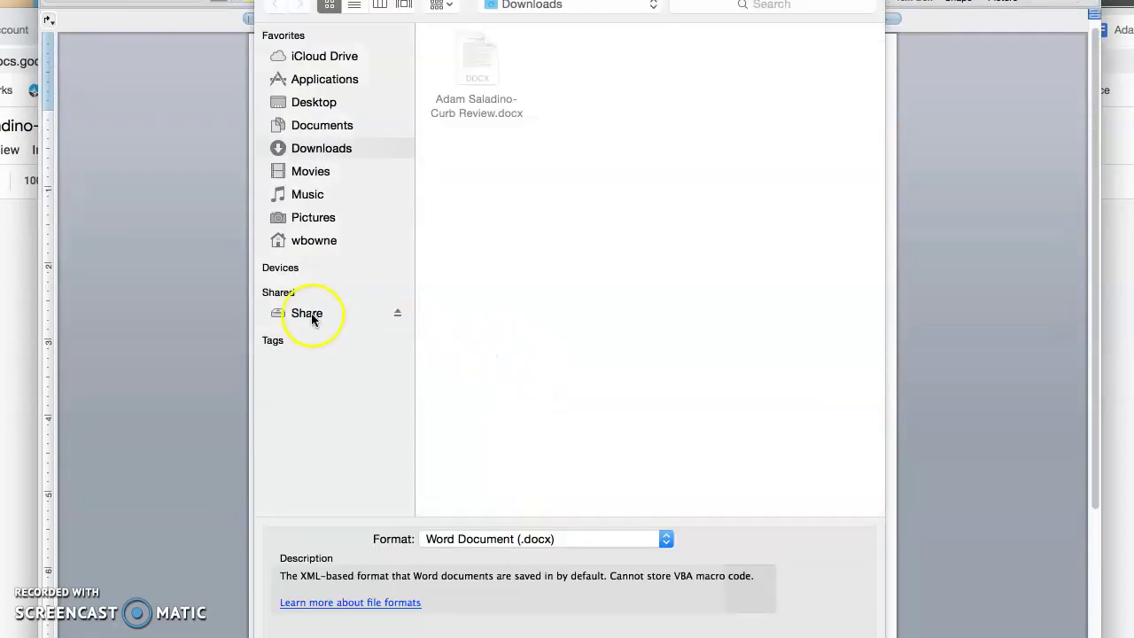
left_click(310, 314)
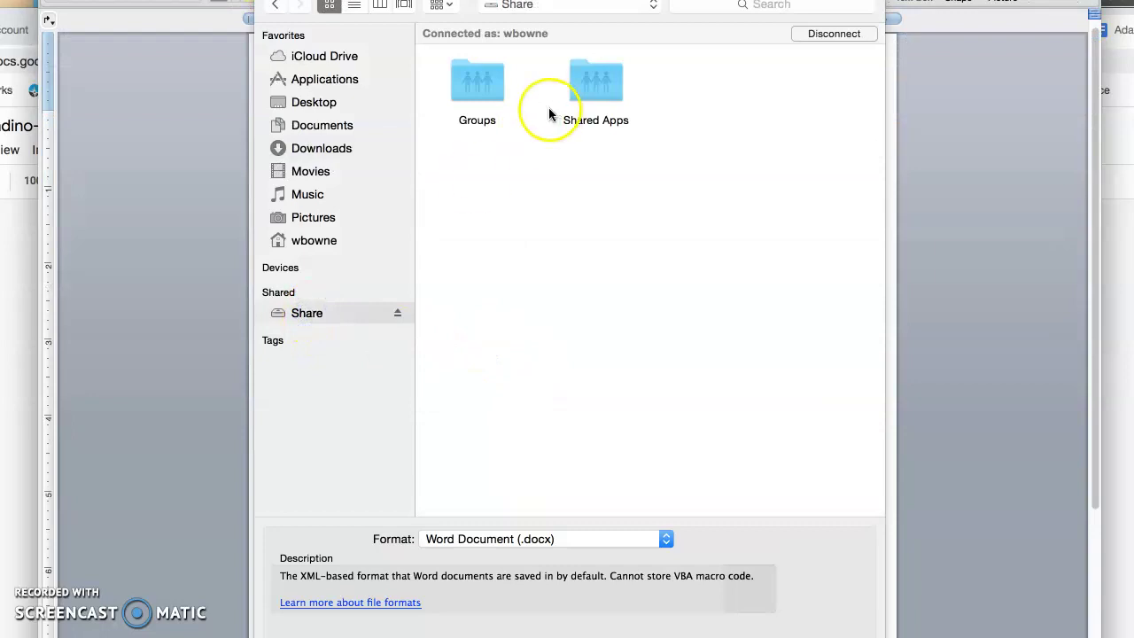
double_click(476, 83)
double_click(595, 64)
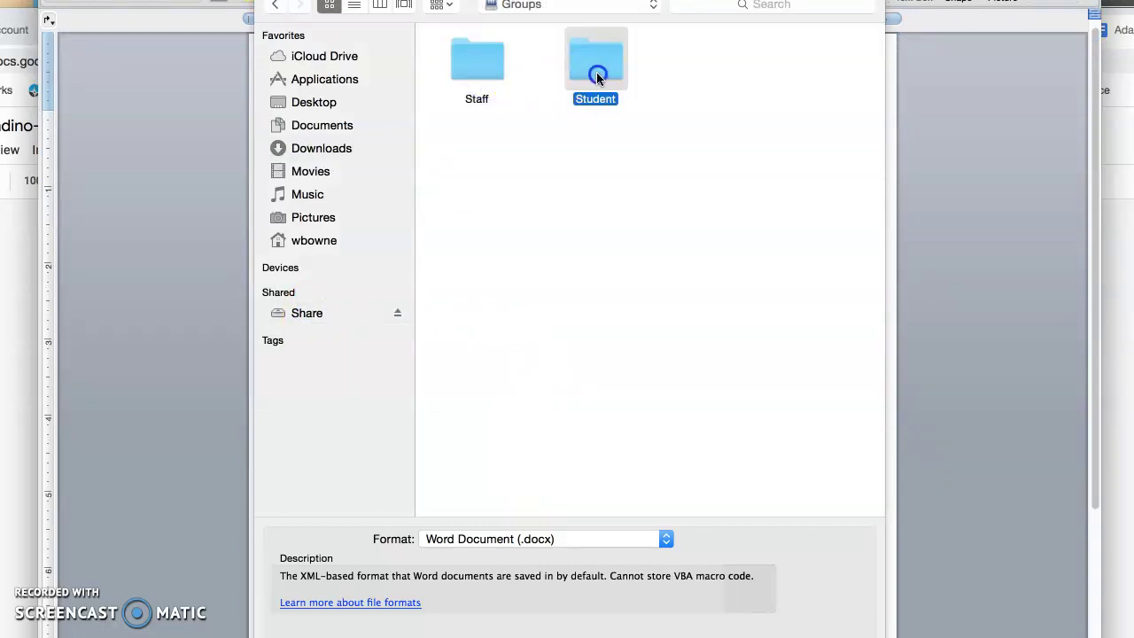
Step: Save the review as a Word document in Voyager > Voyager 2019-2020 > October 2019 > Entertainment
scroll(597, 312, "down", 2)
scroll(597, 314, "down", 5)
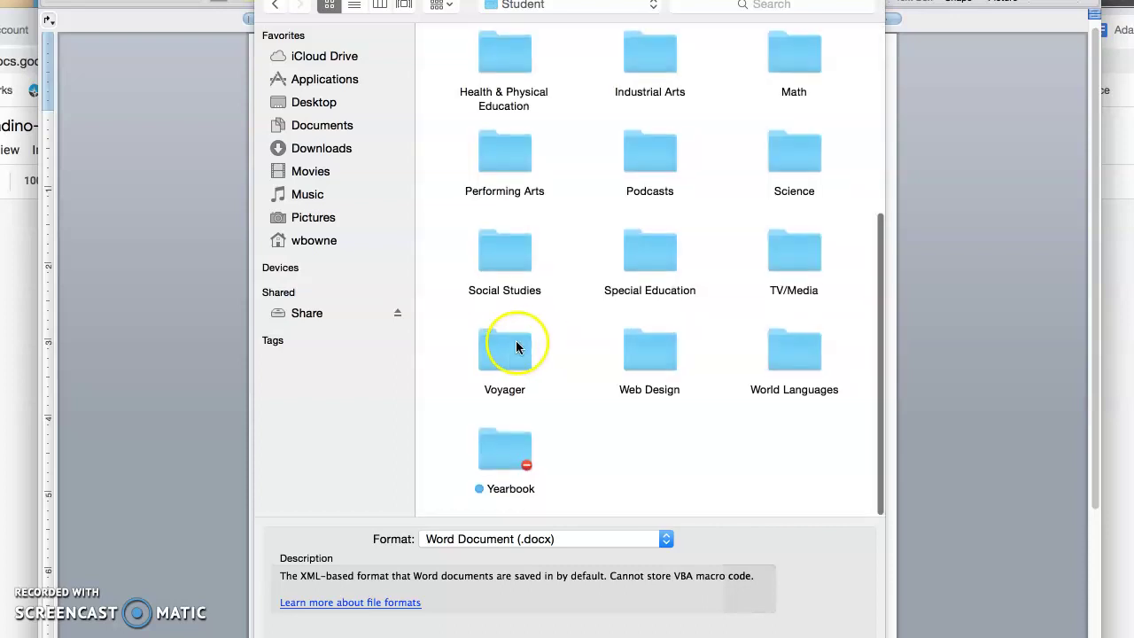
double_click(518, 347)
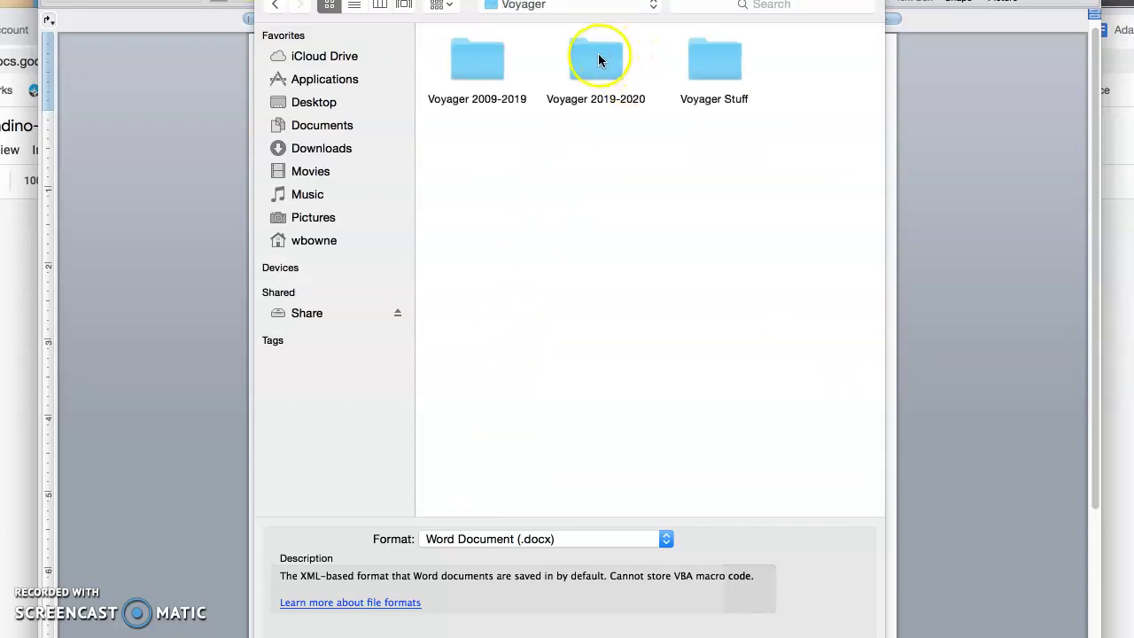
double_click(599, 61)
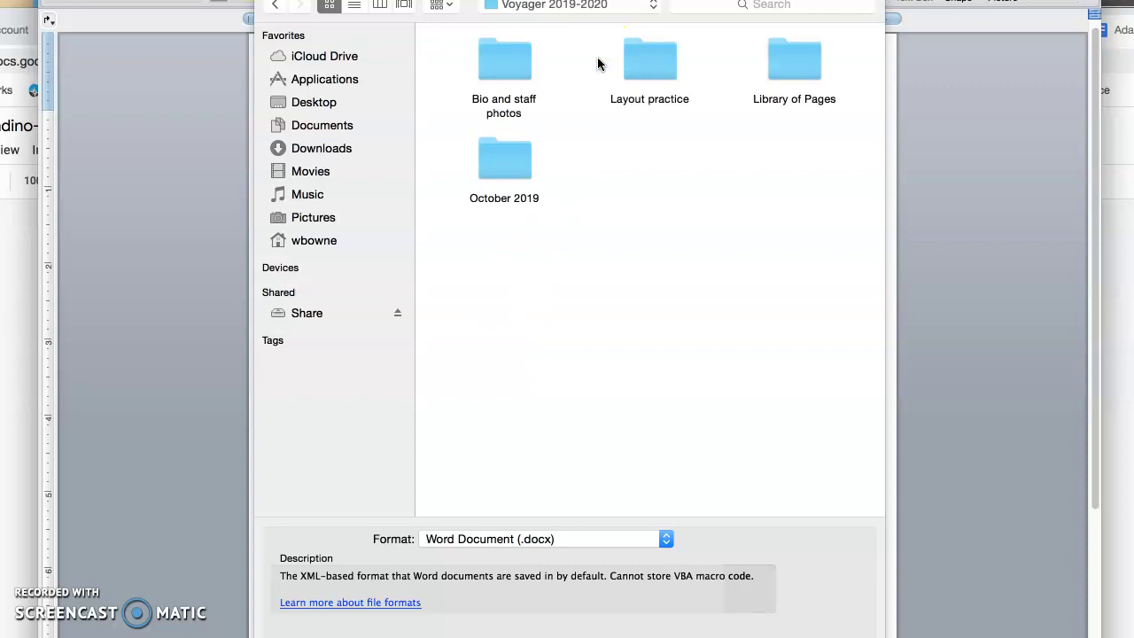
left_click(523, 164)
double_click(522, 164)
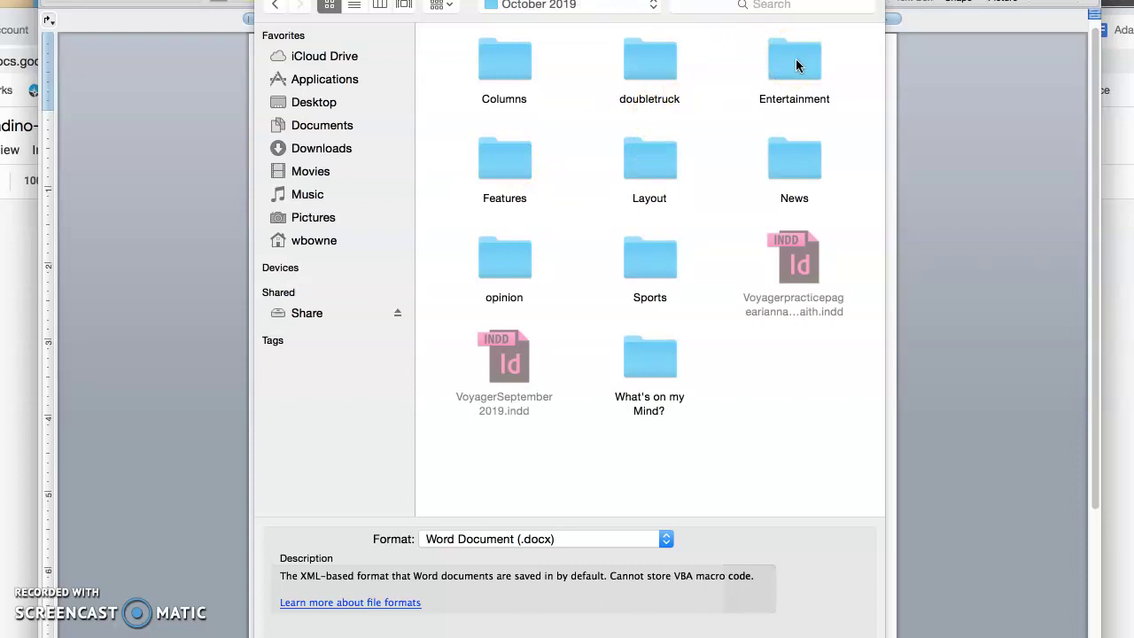
double_click(796, 62)
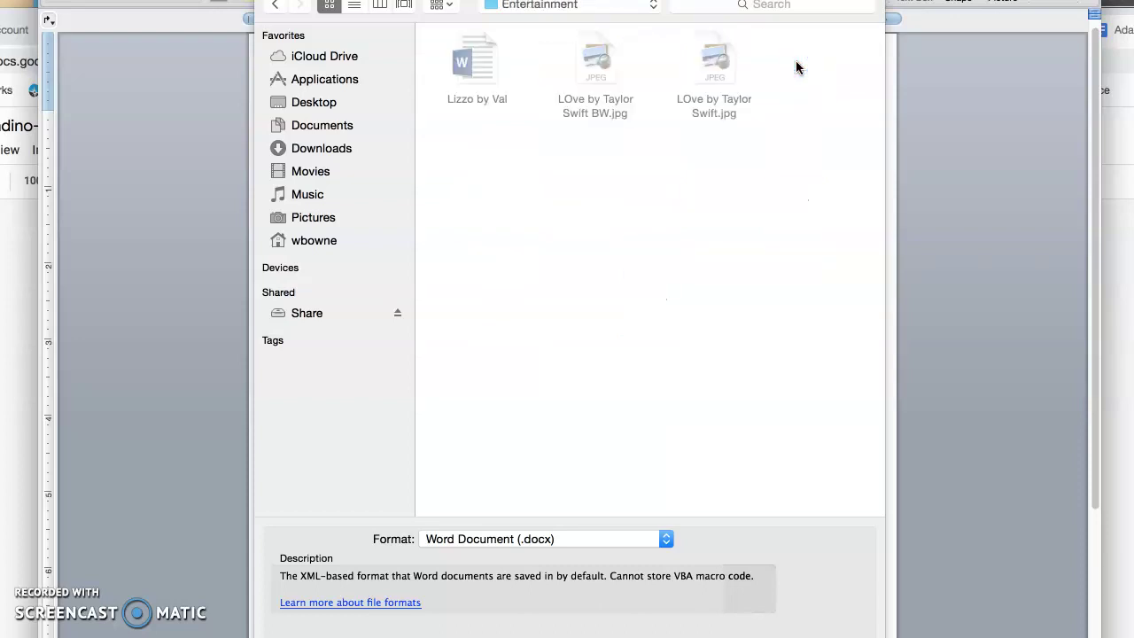
key("Return")
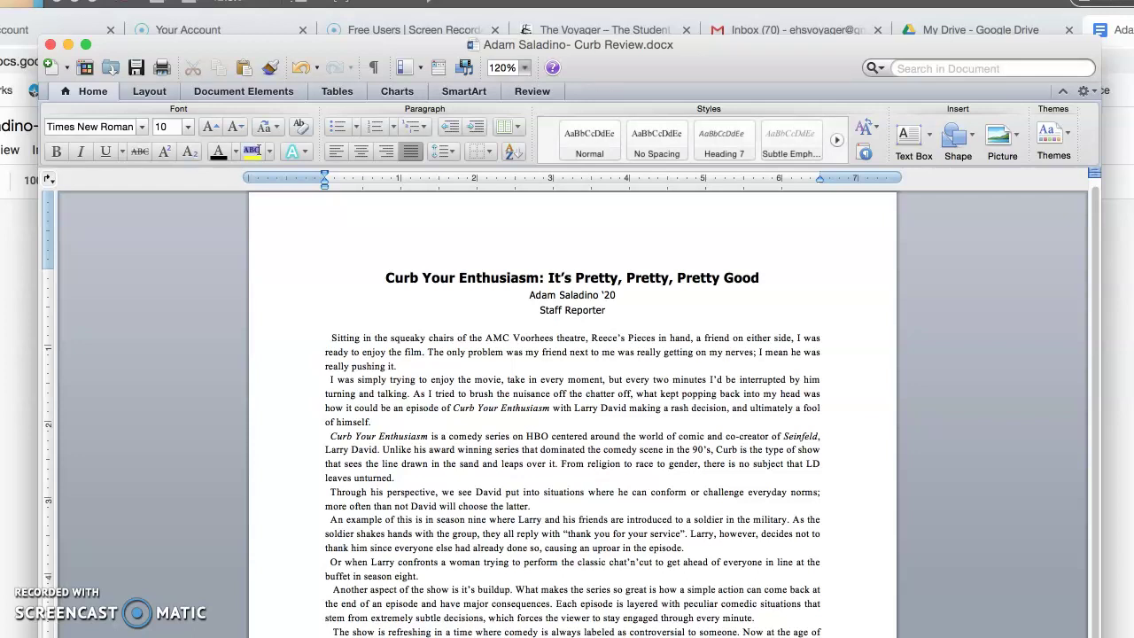
Step: Switch to Adobe InDesign and start opening a file from the Share drive
key("super+Tab")
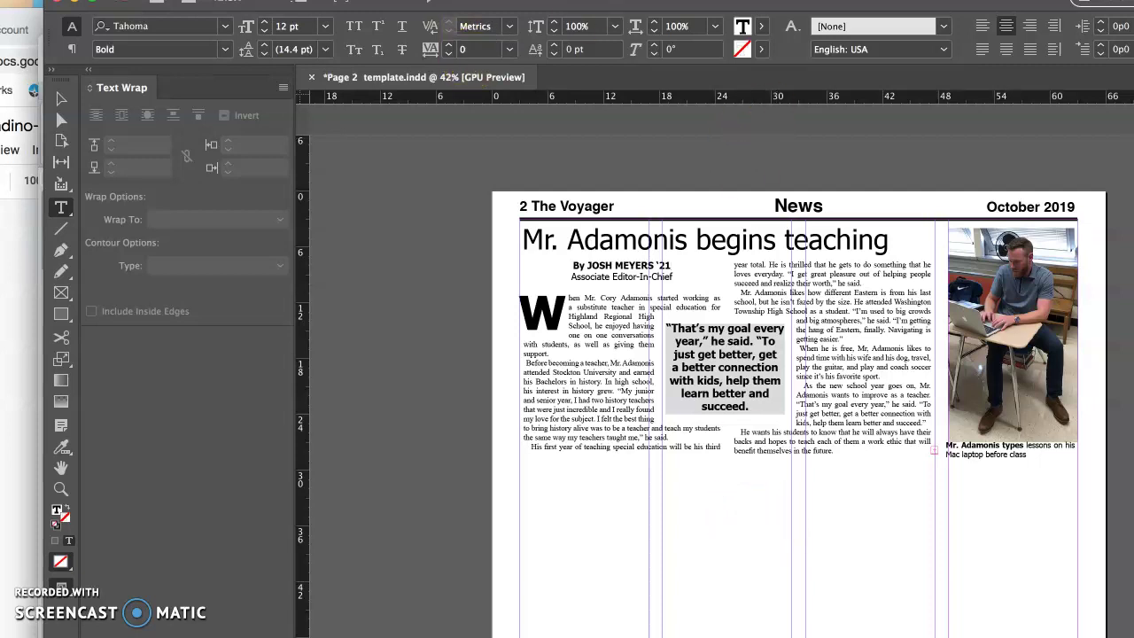
left_click(18, 0)
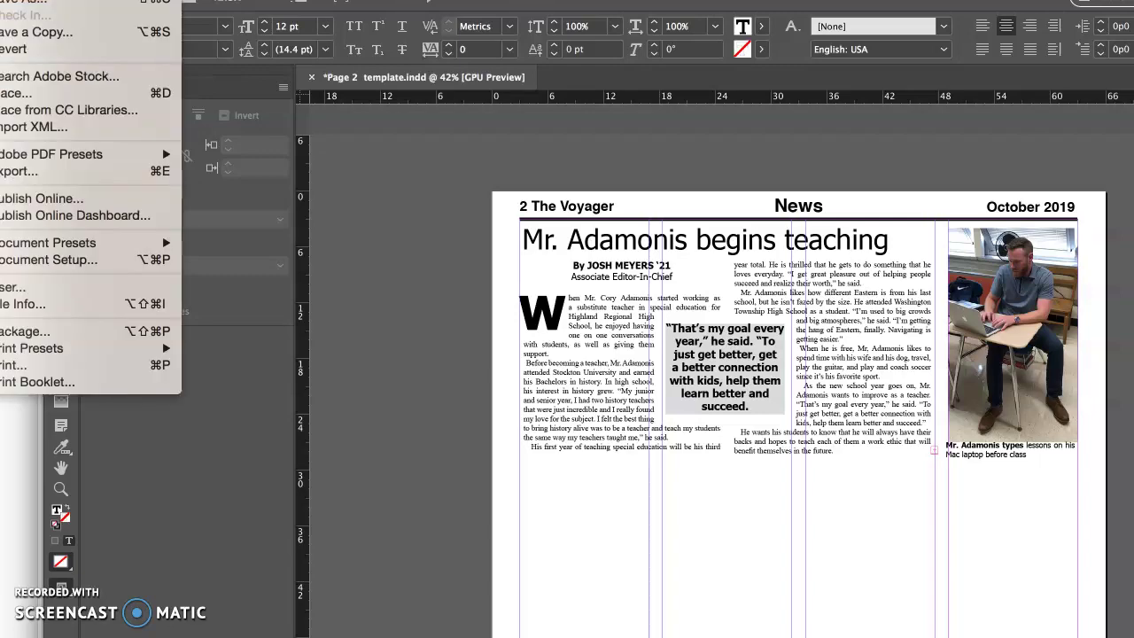
key("super+o")
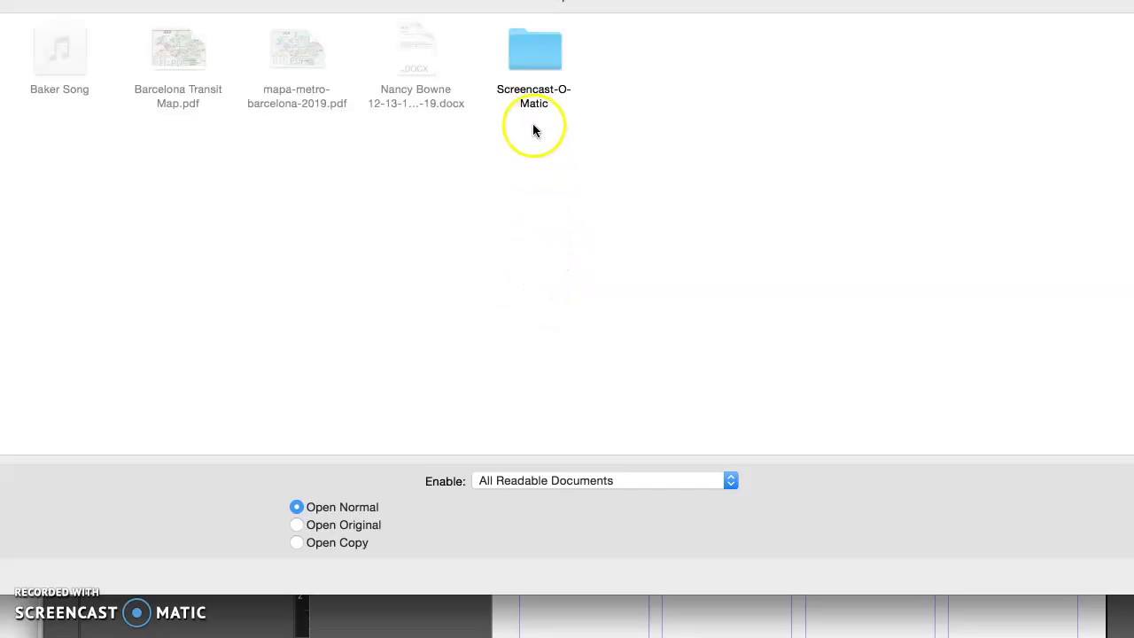
left_click_drag(549, 3, 627, 3)
left_click(18, 323)
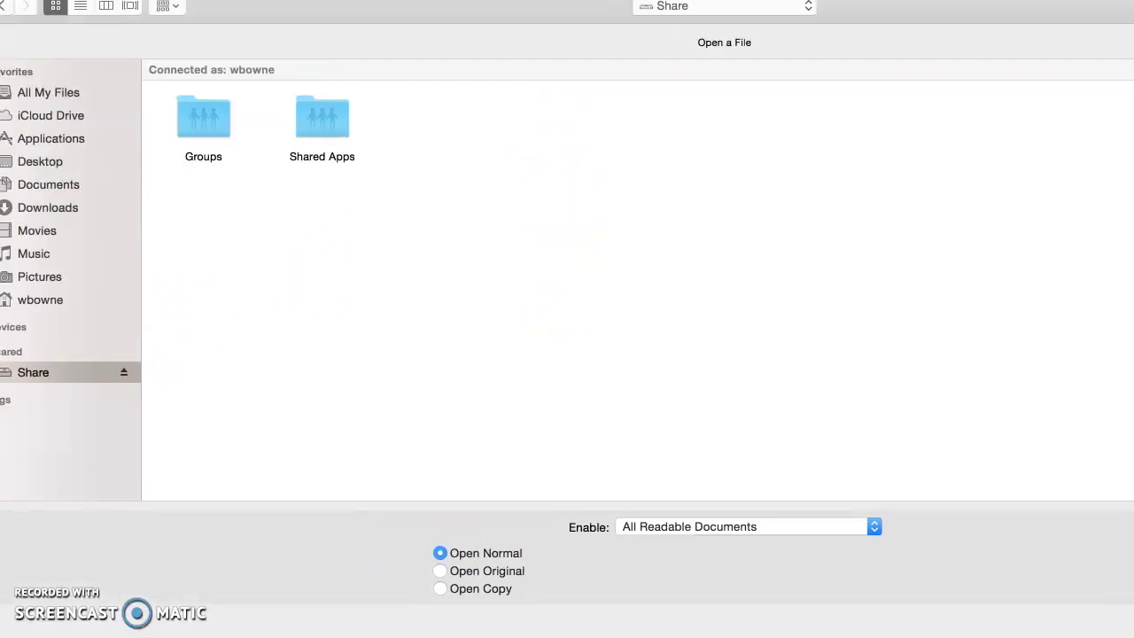
Step: Open Page 10.indd from Groups > Student > Voyager > Voyager 2019-2020 > Library of Pages
double_click(191, 127)
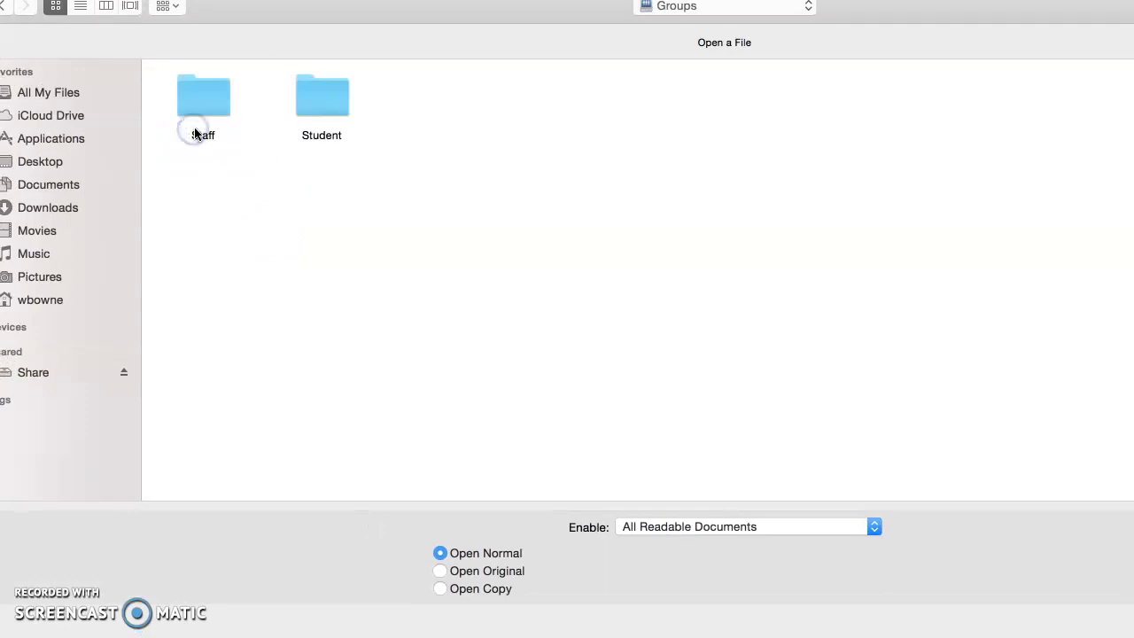
double_click(326, 104)
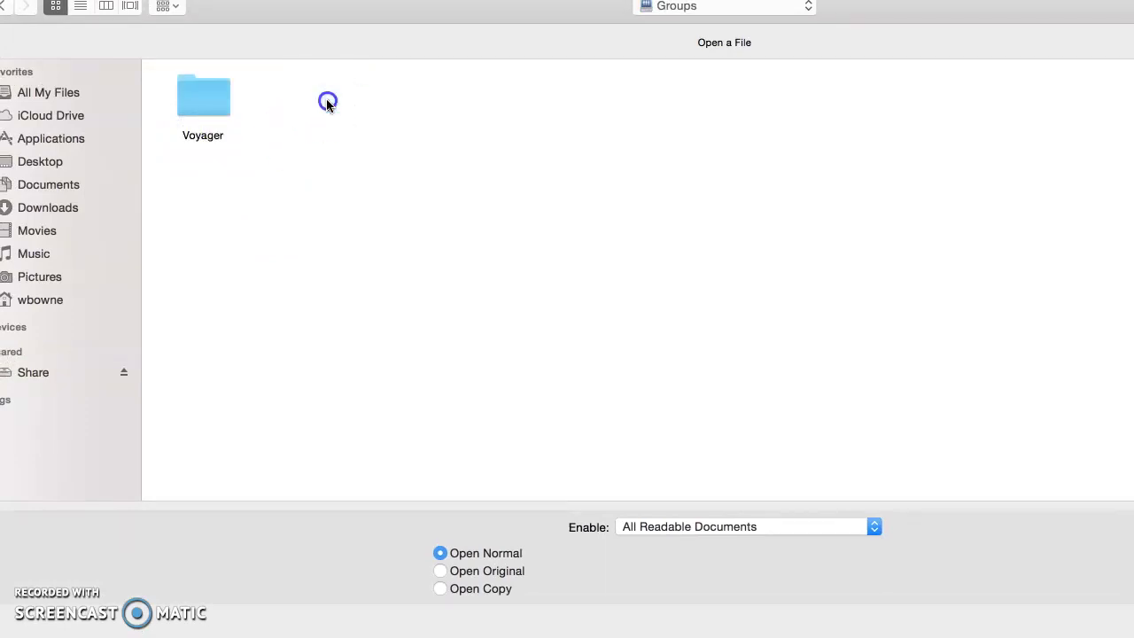
double_click(1055, 194)
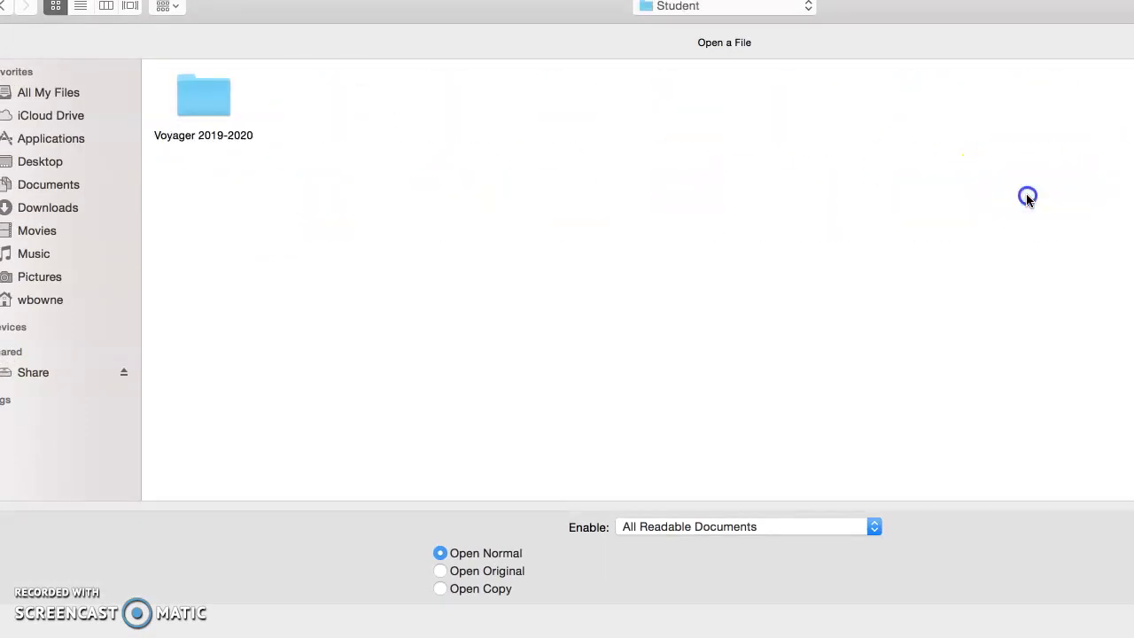
double_click(314, 96)
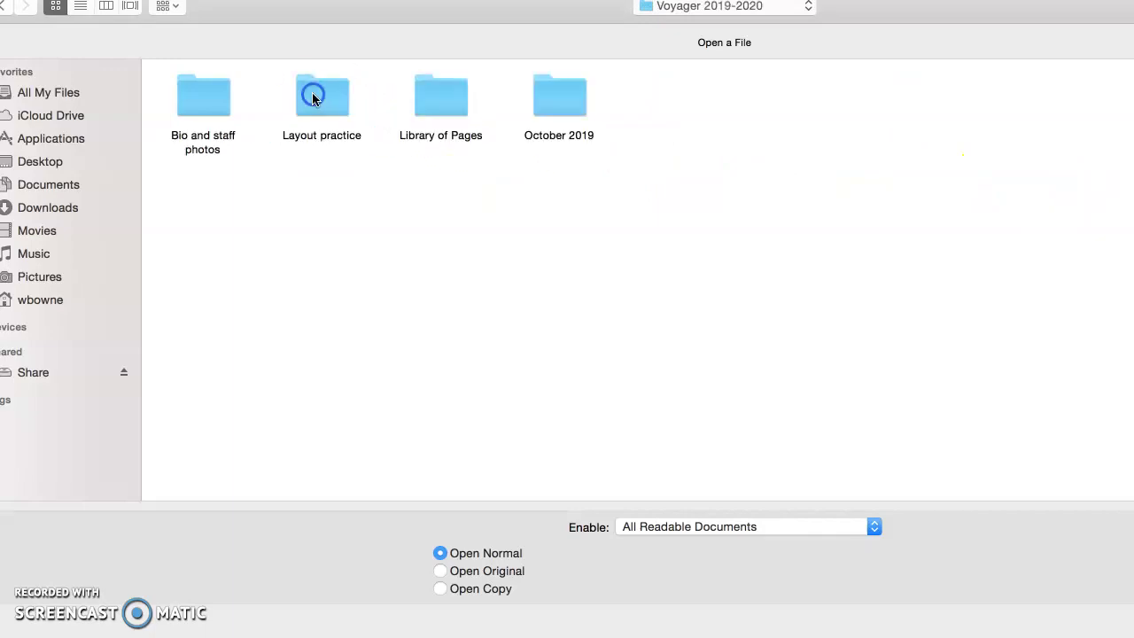
double_click(437, 105)
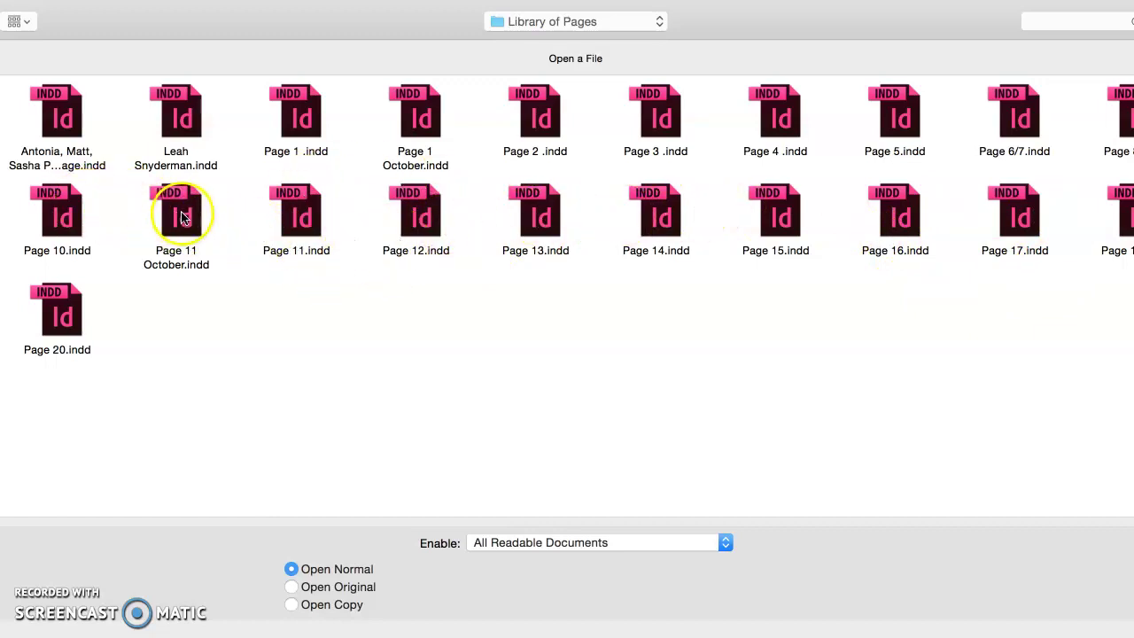
left_click(62, 218)
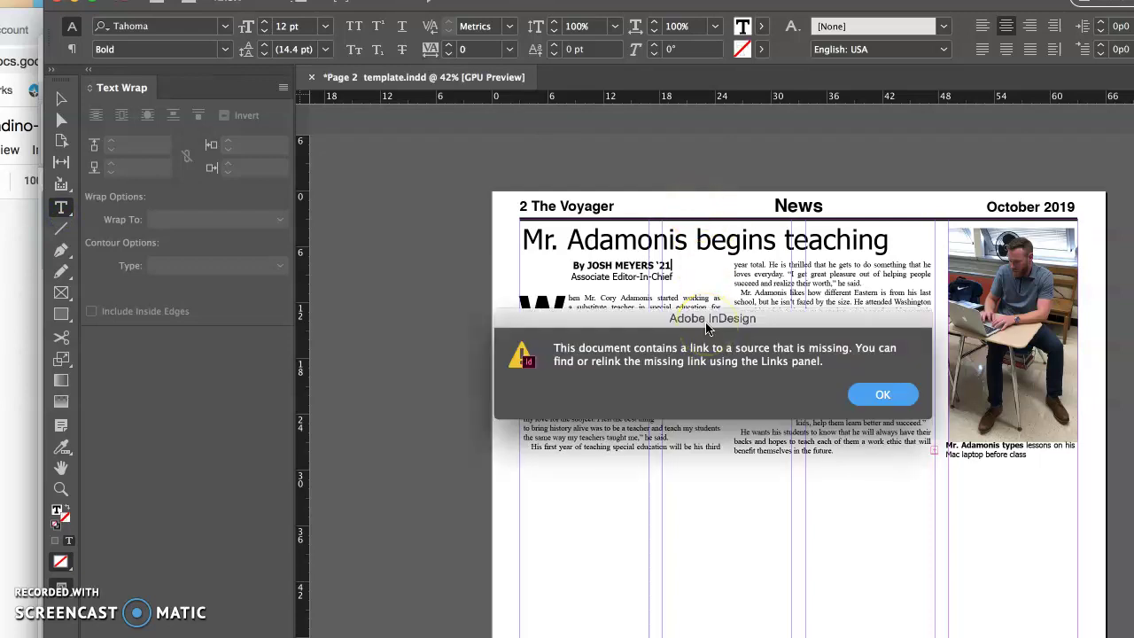
left_click(881, 395)
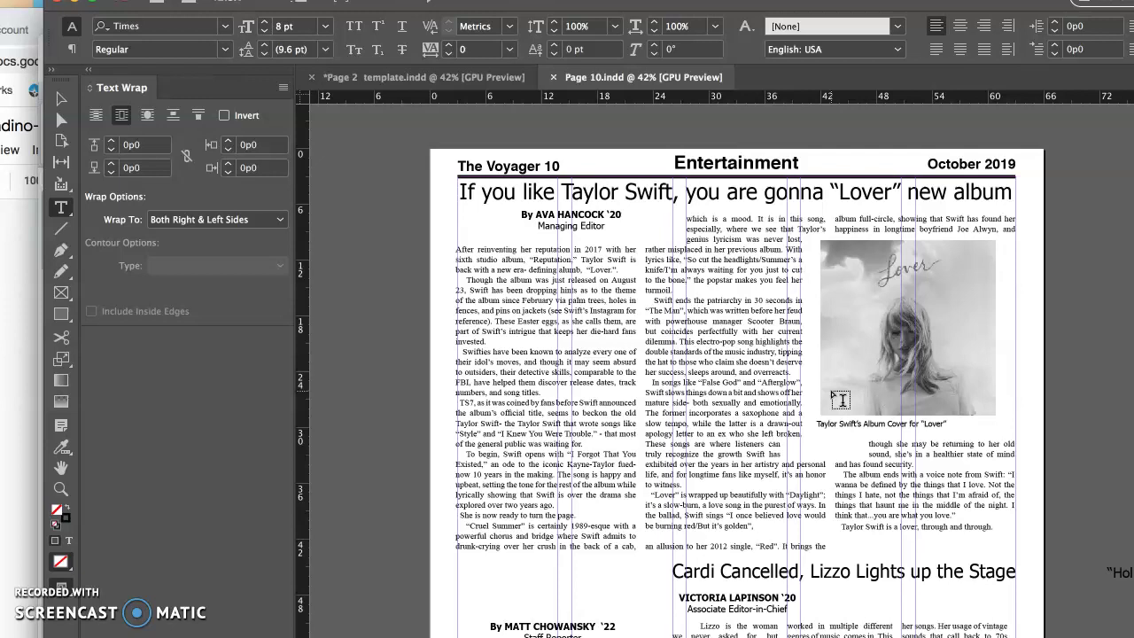
Step: Move the Post Malone article's text frame off the page onto the pasteboard to the left of it
scroll(840, 400, "down", 5)
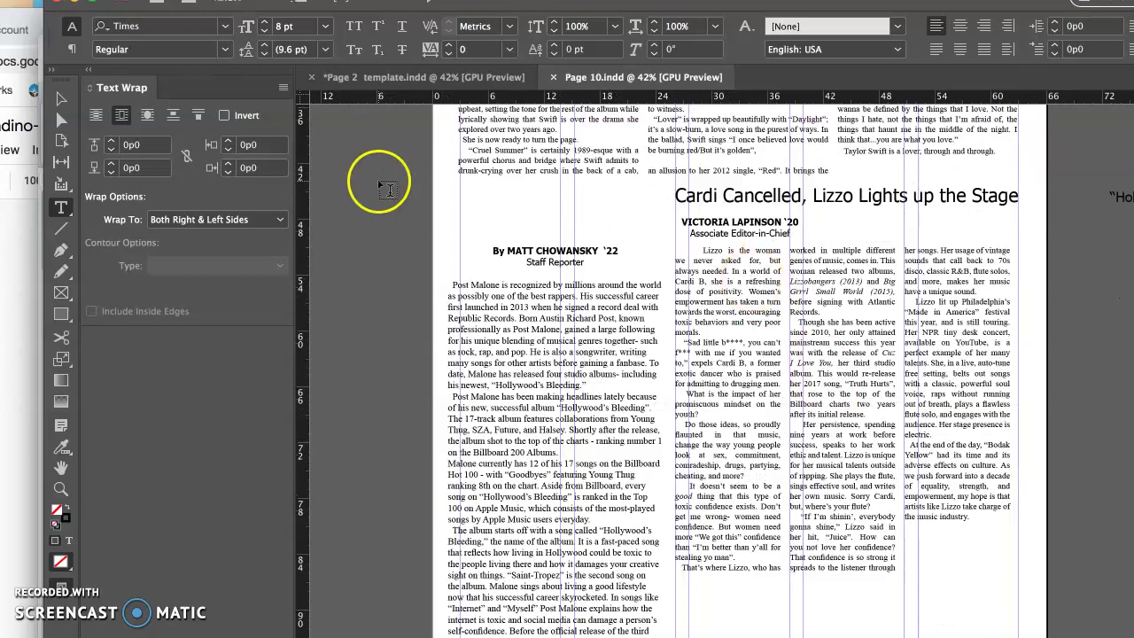
left_click(63, 100)
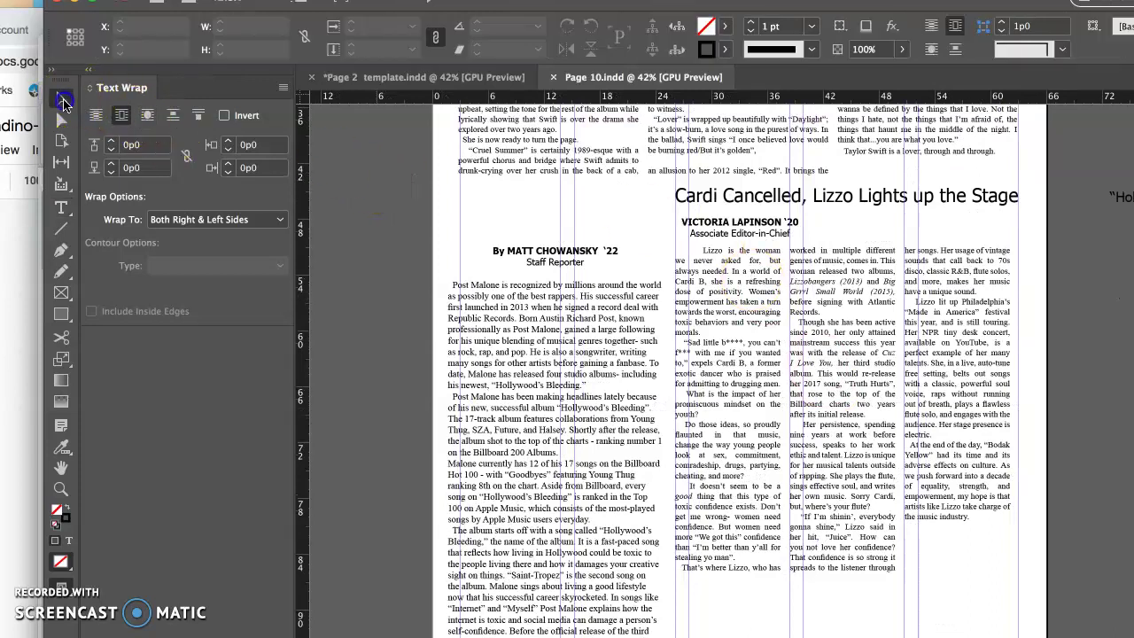
left_click(524, 366)
left_click_drag(554, 387, 542, 311)
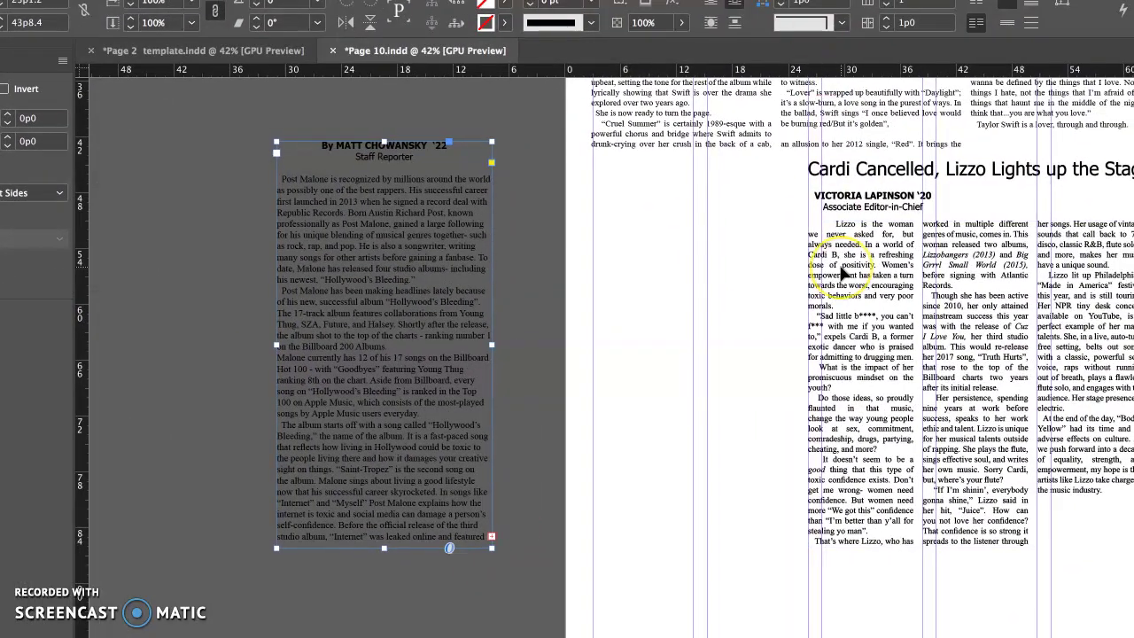
Step: Narrow the Taylor Swift article's byline frame to the first column and raise the top edge of the article's text frame slightly
scroll(842, 274, "right", 3)
scroll(842, 275, "up", 6)
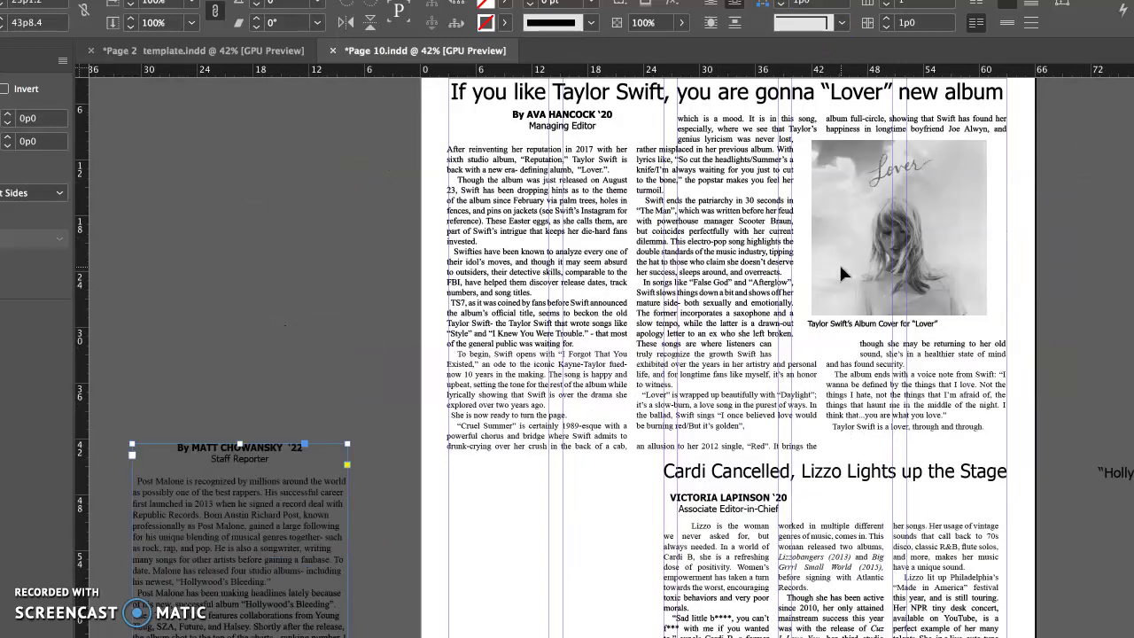
scroll(839, 262, "up", 1)
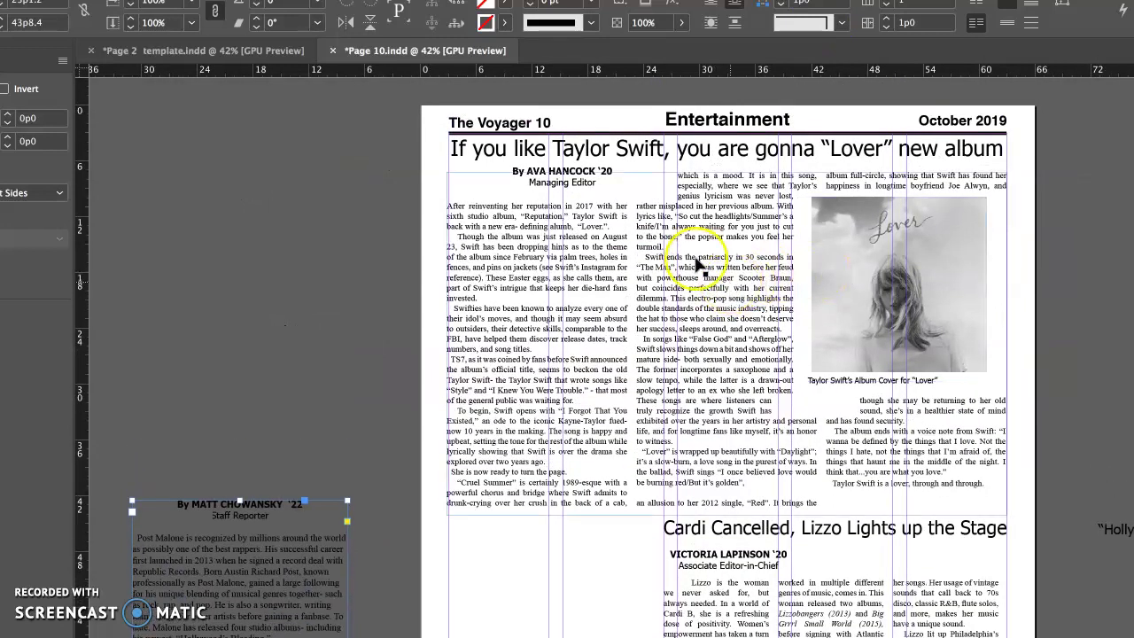
left_click(588, 171)
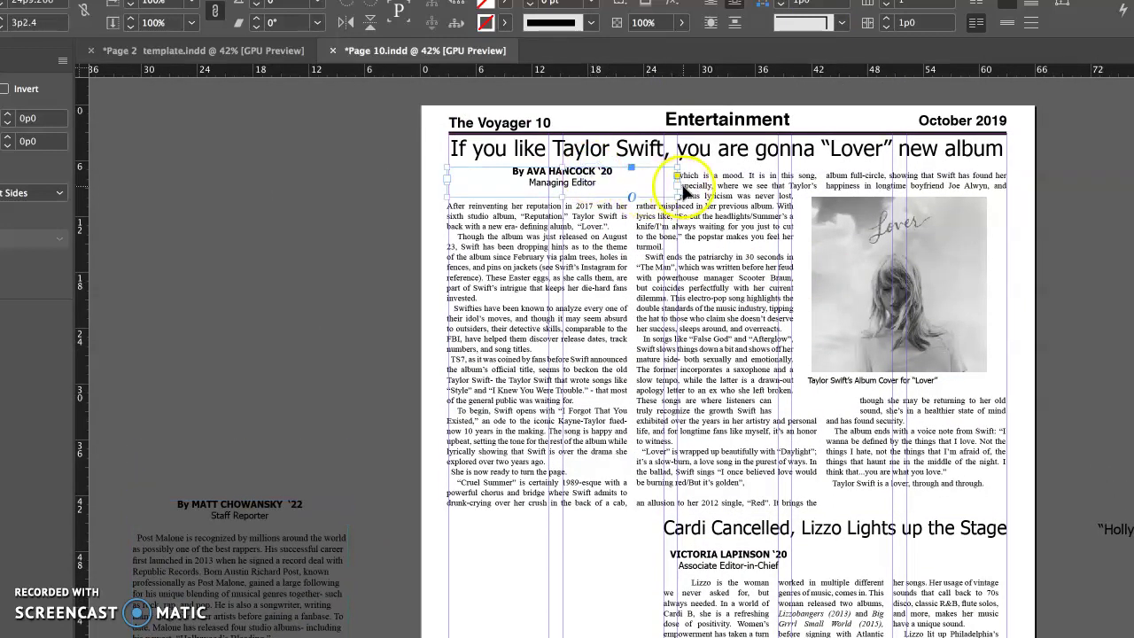
left_click_drag(679, 186, 626, 188)
left_click(563, 225)
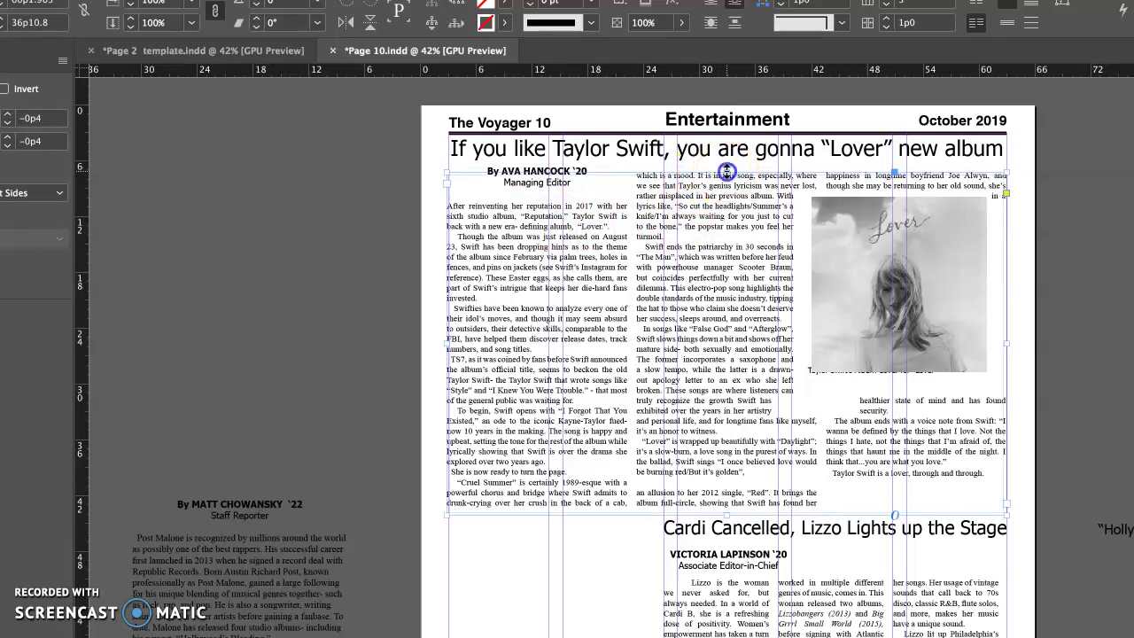
left_click_drag(727, 171, 726, 164)
Step: Move the "Lover" cover photo to the top of the third column and shorten the article's text frame from below to about 33p3.6 high
left_click(945, 273)
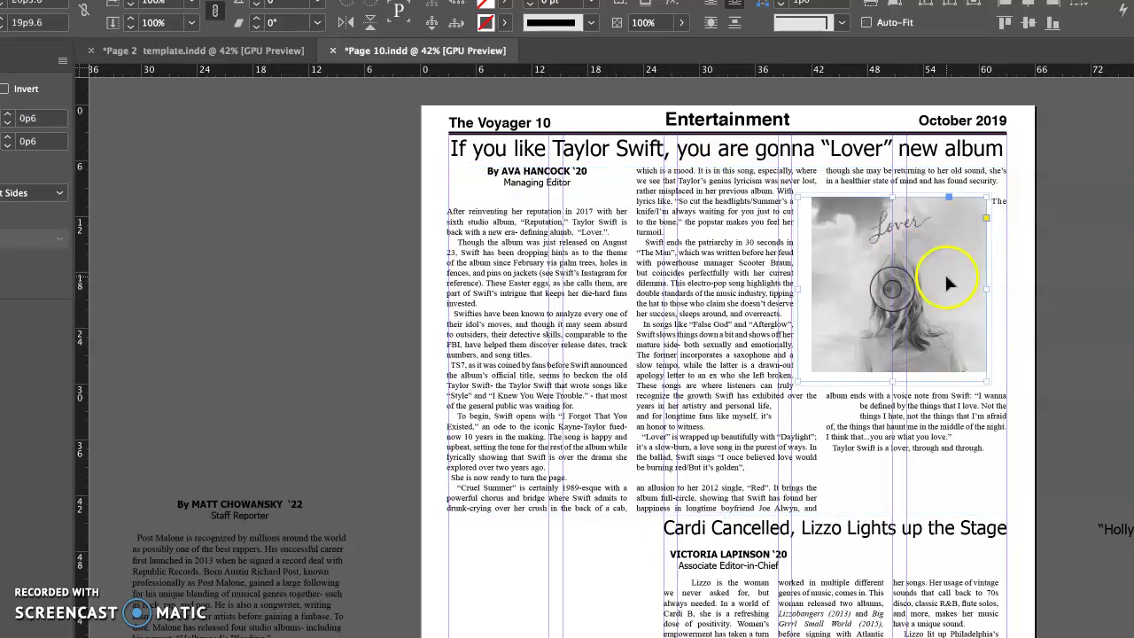
left_click_drag(945, 272, 964, 257)
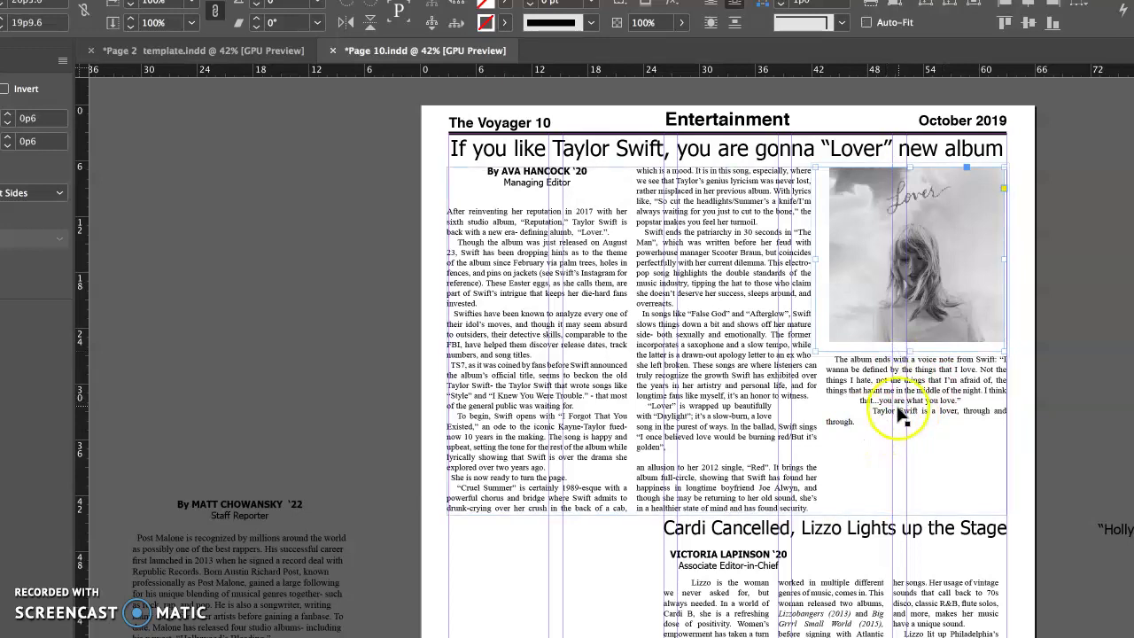
left_click(760, 486)
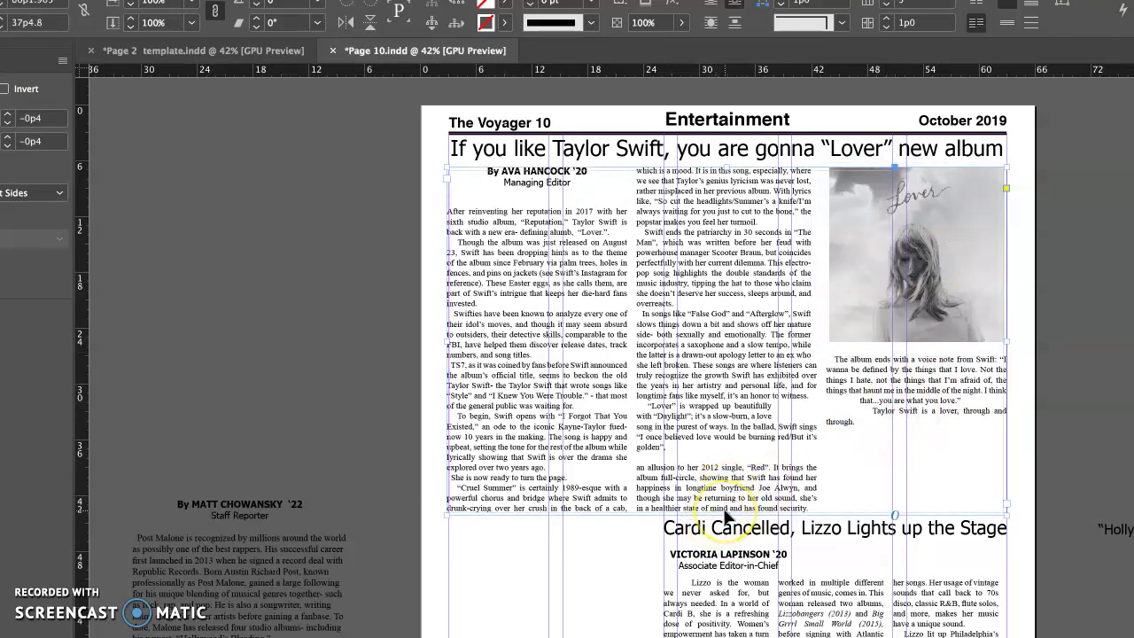
left_click_drag(723, 514, 727, 476)
Step: Move the small frame that interrupts the Taylor Swift article's text between the second and third columns off the page's right side
left_click(846, 409)
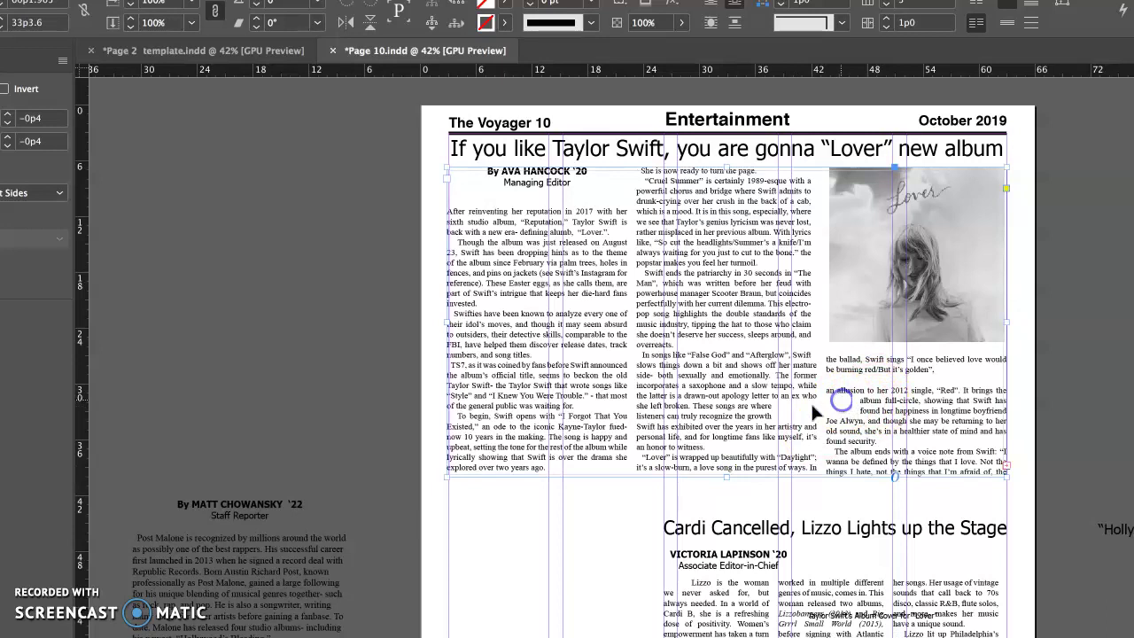
left_click(809, 402)
left_click_drag(807, 412, 1080, 422)
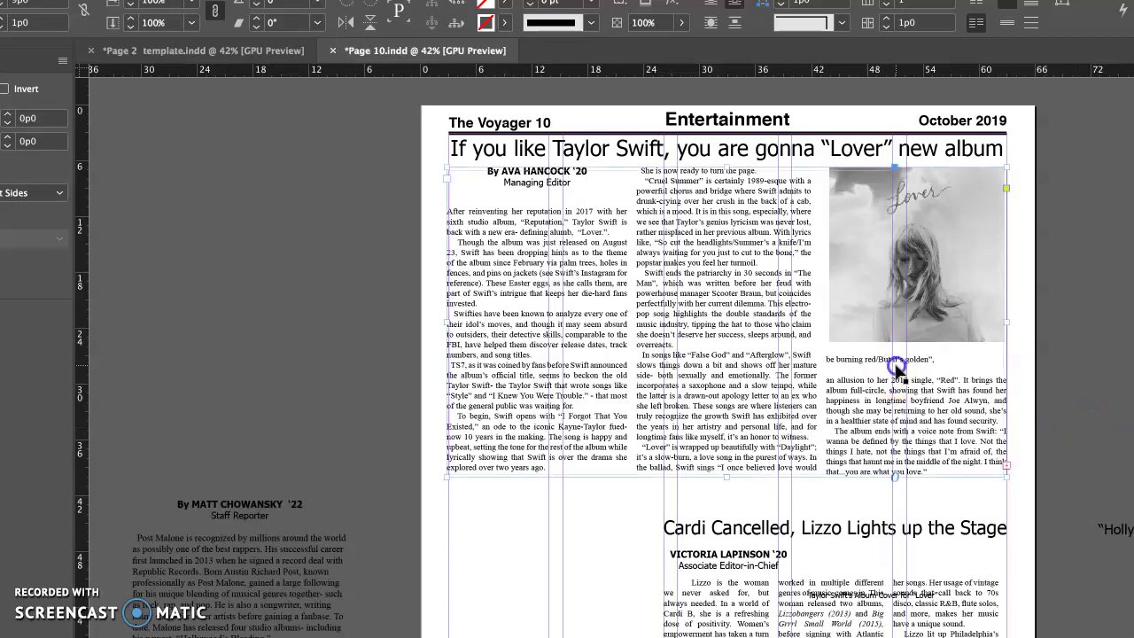
left_click(942, 348)
left_click(942, 355)
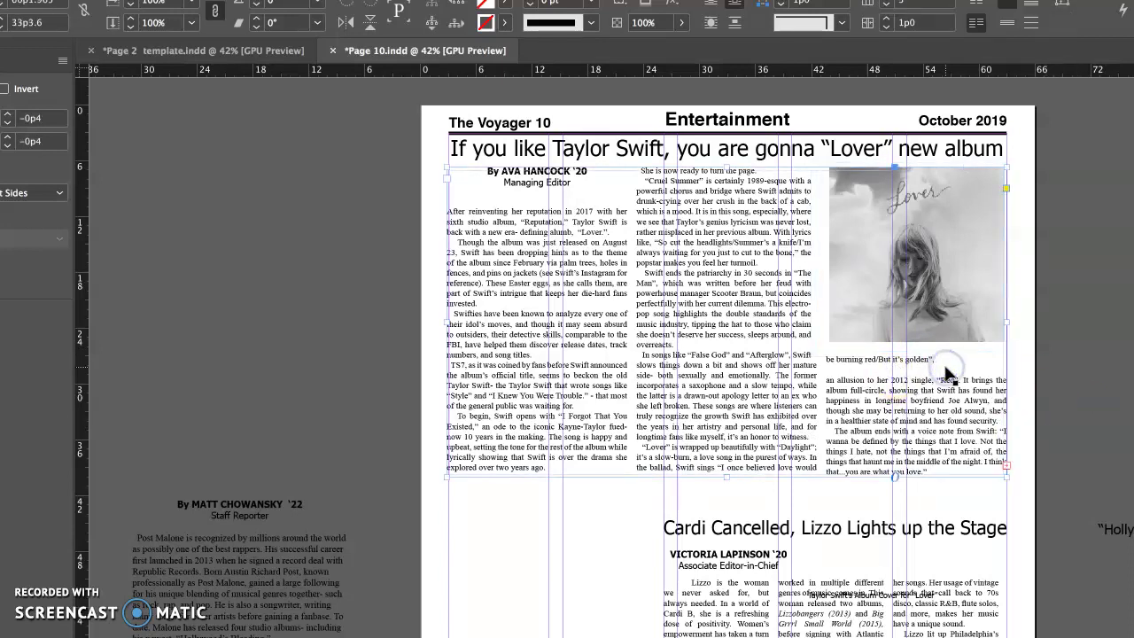
Step: Select every object on the page to check for frames interrupting the Taylor Swift article, and clear the selection
left_click(26, 2)
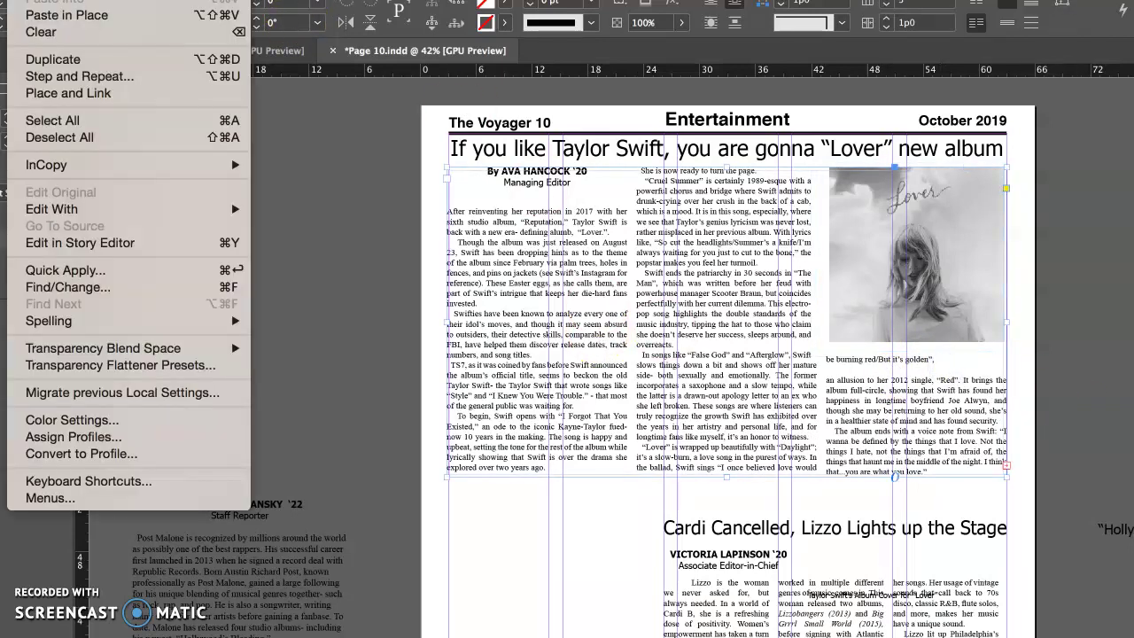
left_click(85, 121)
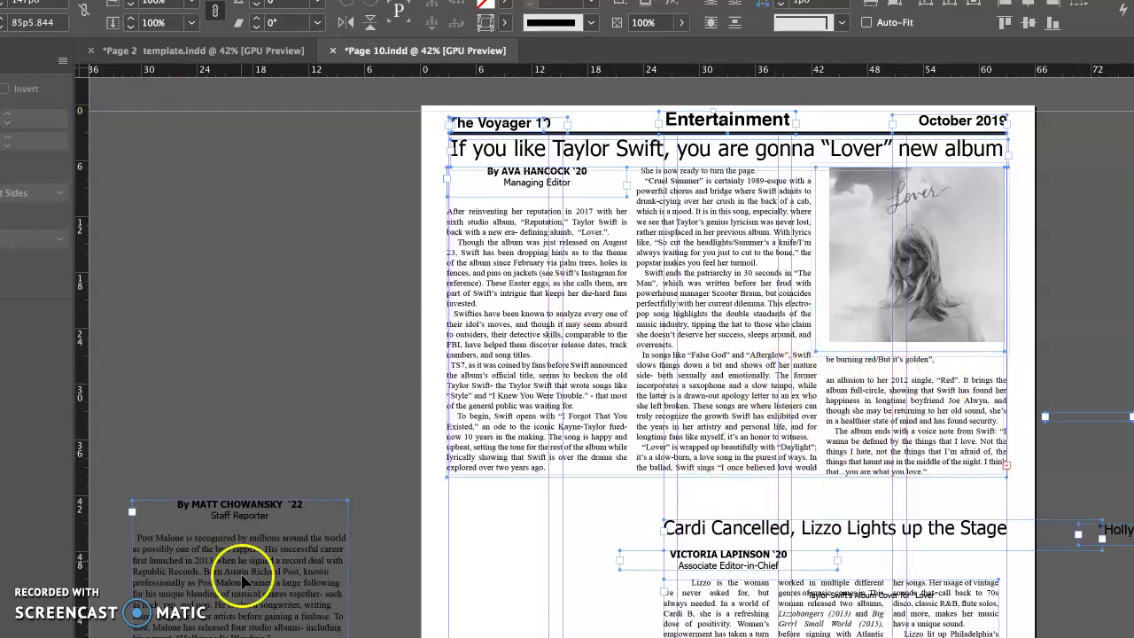
left_click(833, 497)
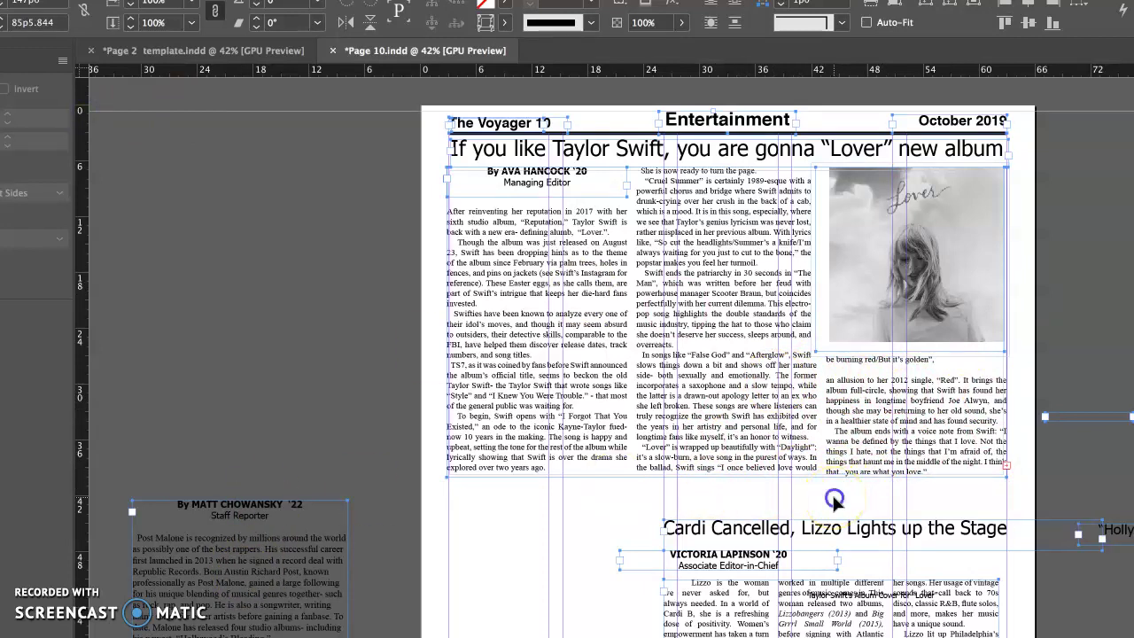
Step: Remove the line breaks before "an allusion to her 2012 single" in the third column and place the comma inside the quotation mark after "golden"
left_click(872, 370)
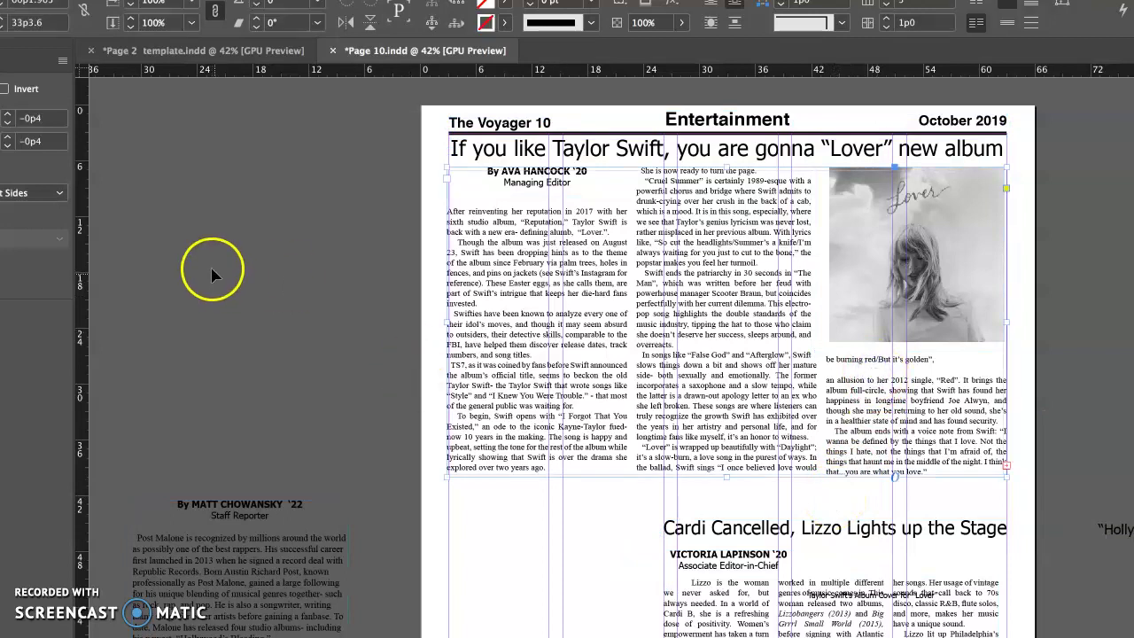
key("t")
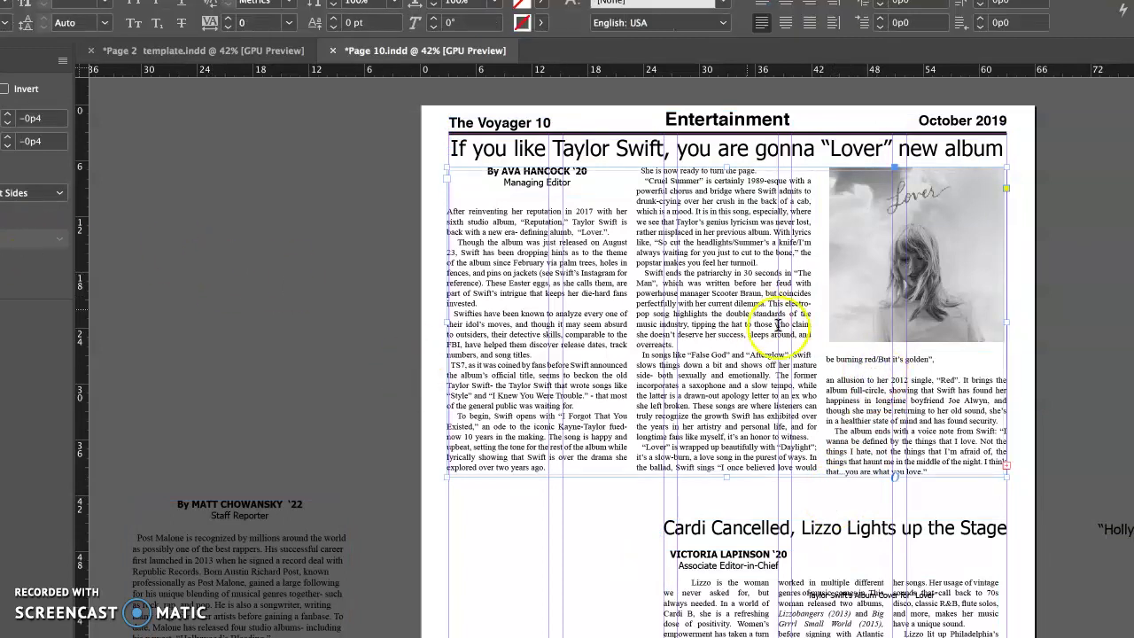
left_click(833, 391)
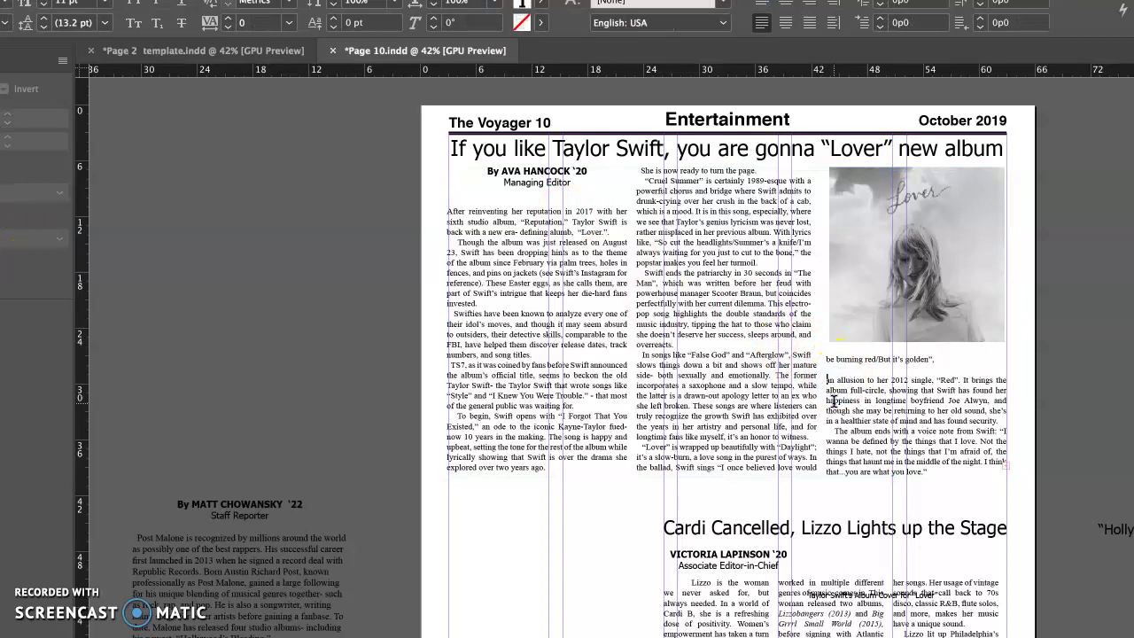
key("BackSpace")
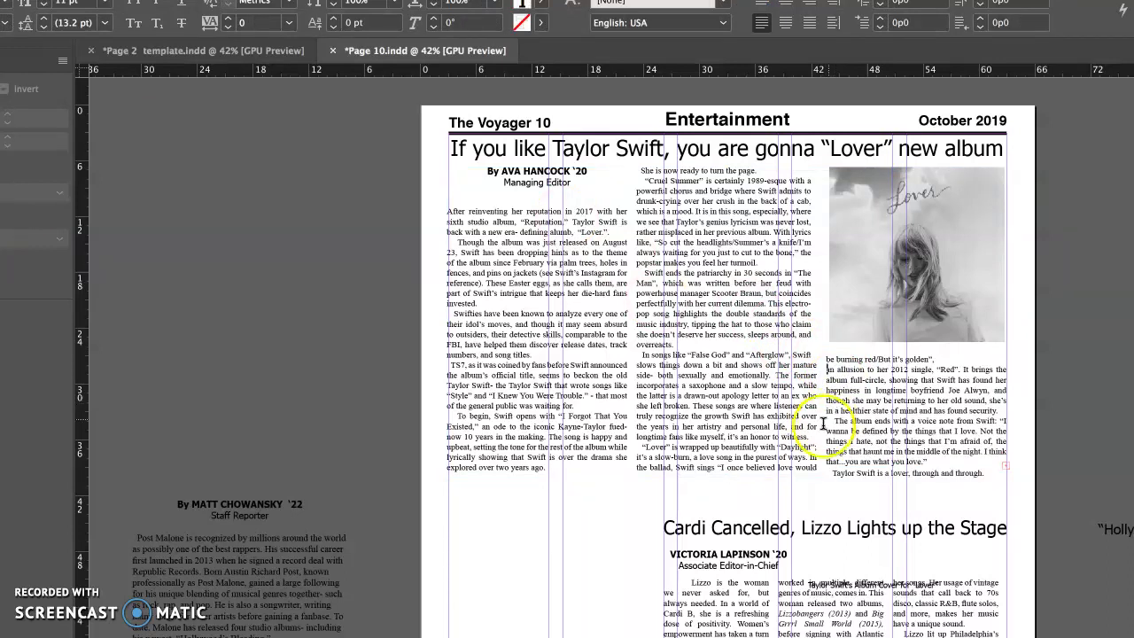
key("BackSpace")
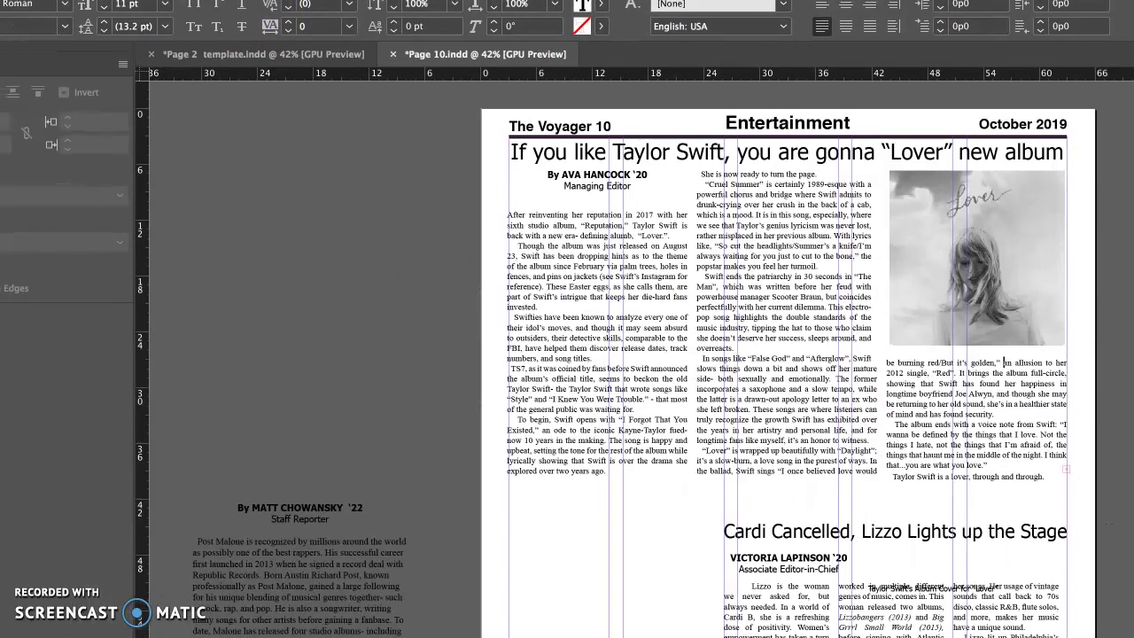
Step: Leave text editing and extend the Taylor Swift article's text frame downward to about 34p4.8 high
left_click(34, 84)
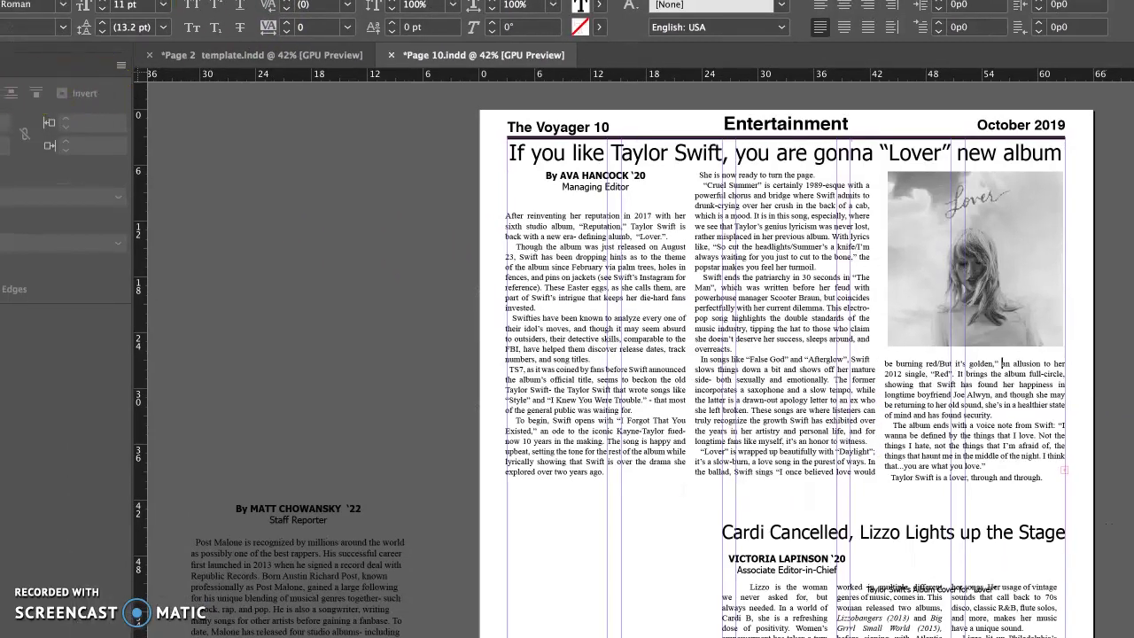
key("Escape")
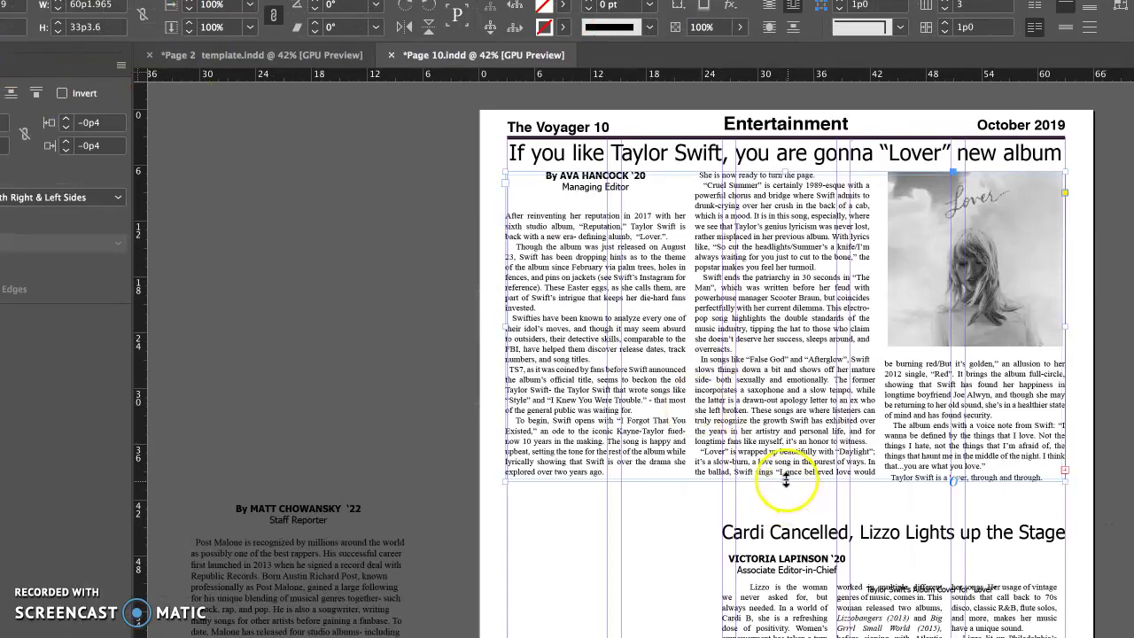
left_click_drag(785, 478, 785, 492)
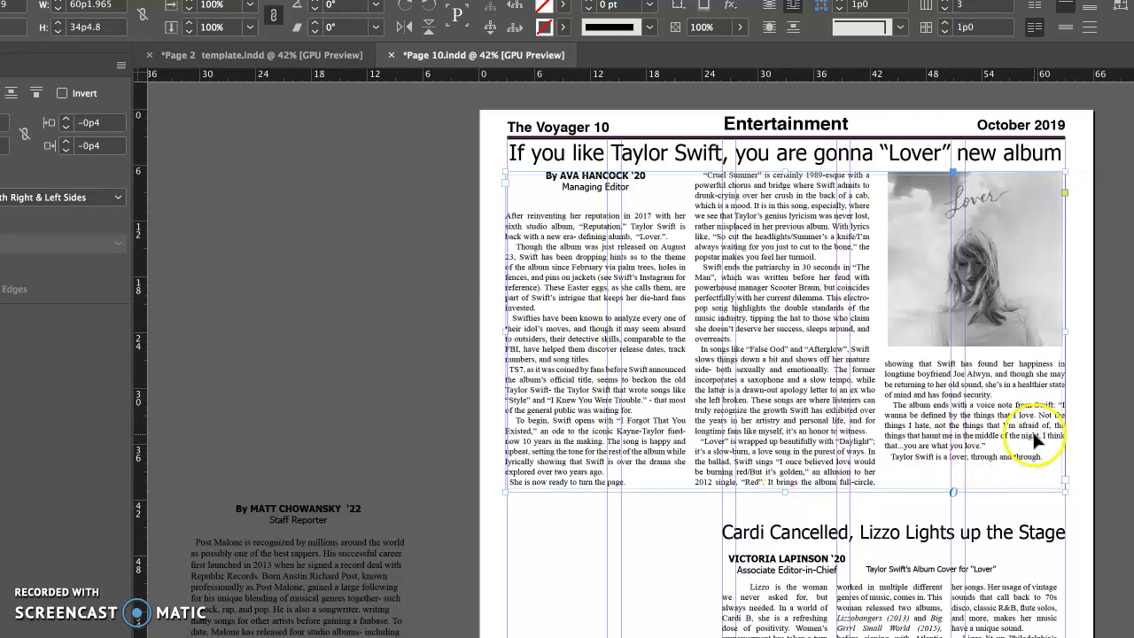
Step: Draw an empty text frame in the open area below the Taylor Swift article, to the left of the Lizzo article
left_click(72, 148)
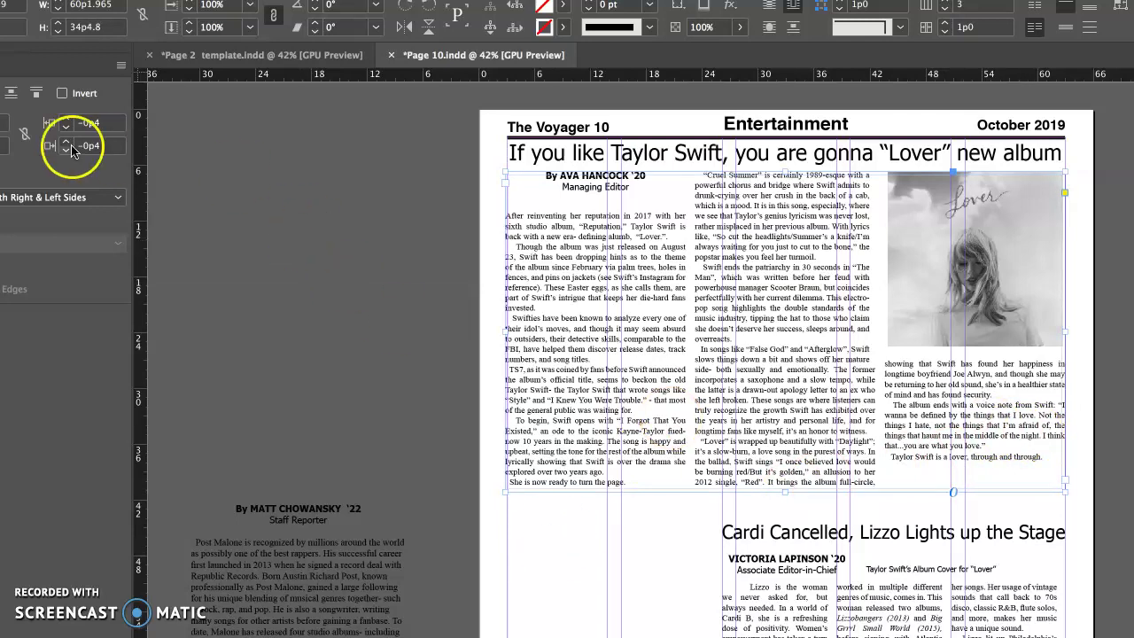
left_click(431, 376)
scroll(434, 379, "down", 6)
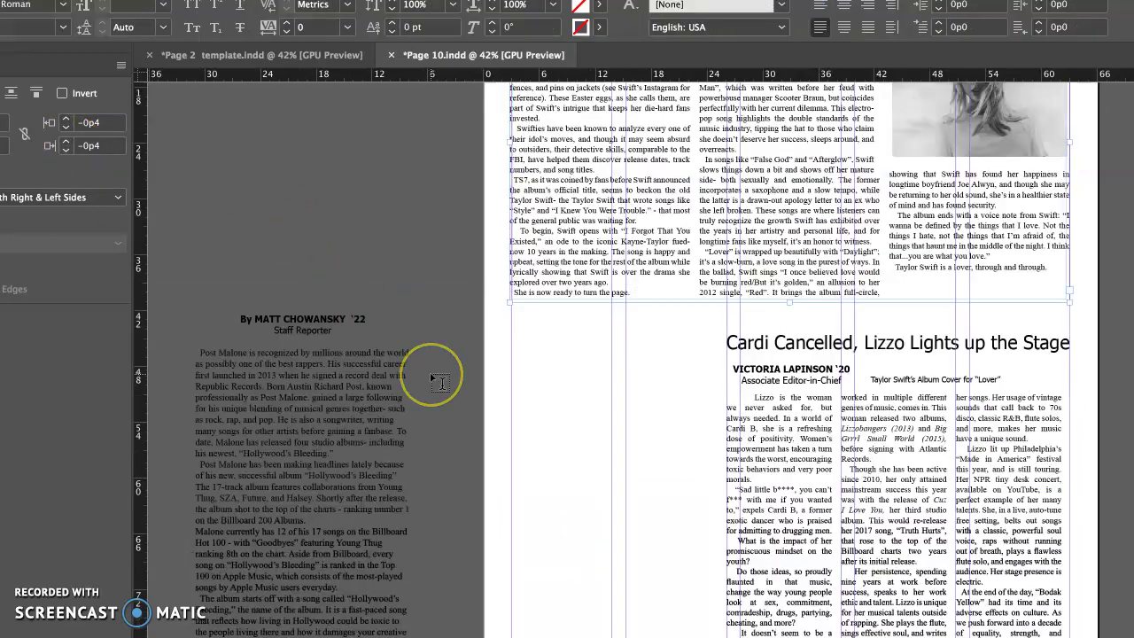
left_click(29, 289)
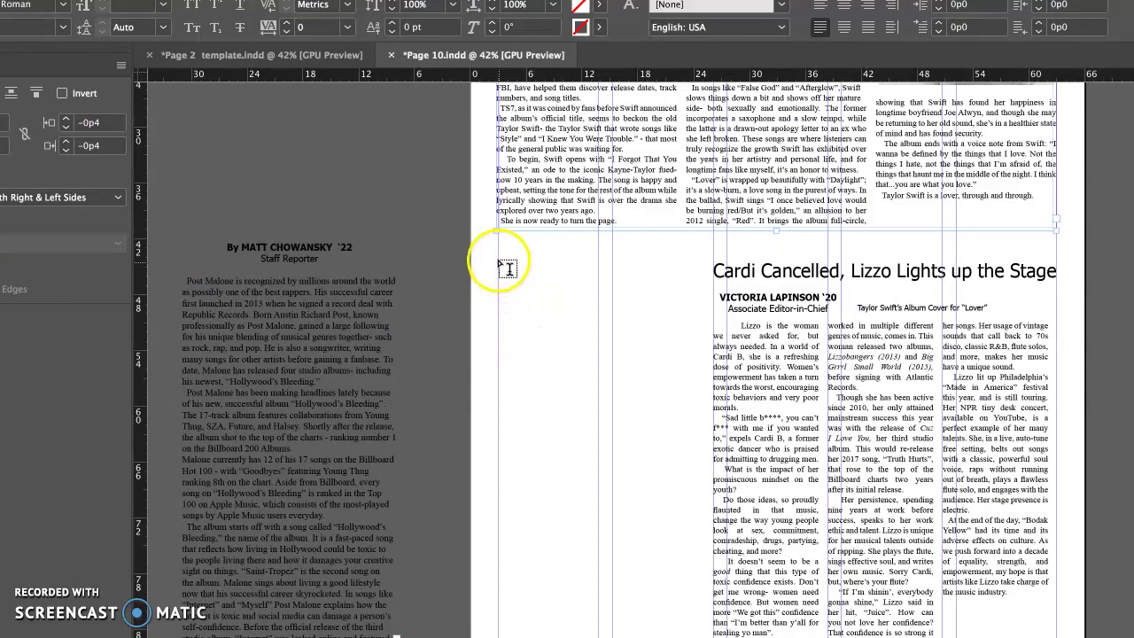
left_click_drag(497, 256, 709, 558)
Step: Narrow the Lizzo article's text frame to about 34p6 wide and its headline frame to about 45p8, aligning both left edges with the column guide
left_click(753, 447)
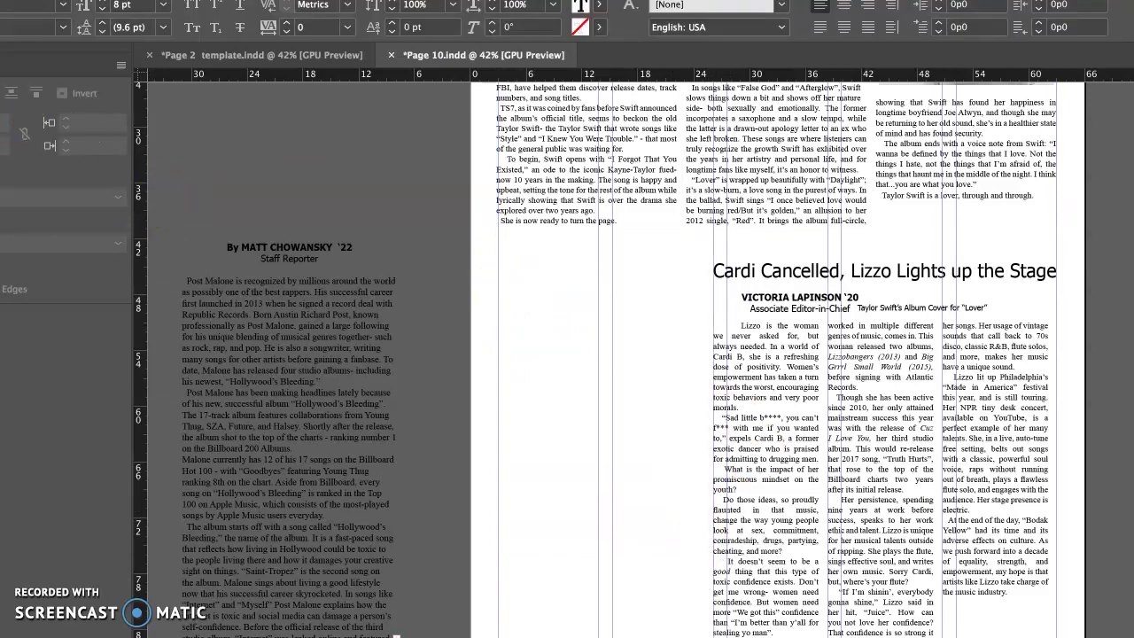
key("Escape")
left_click(781, 439)
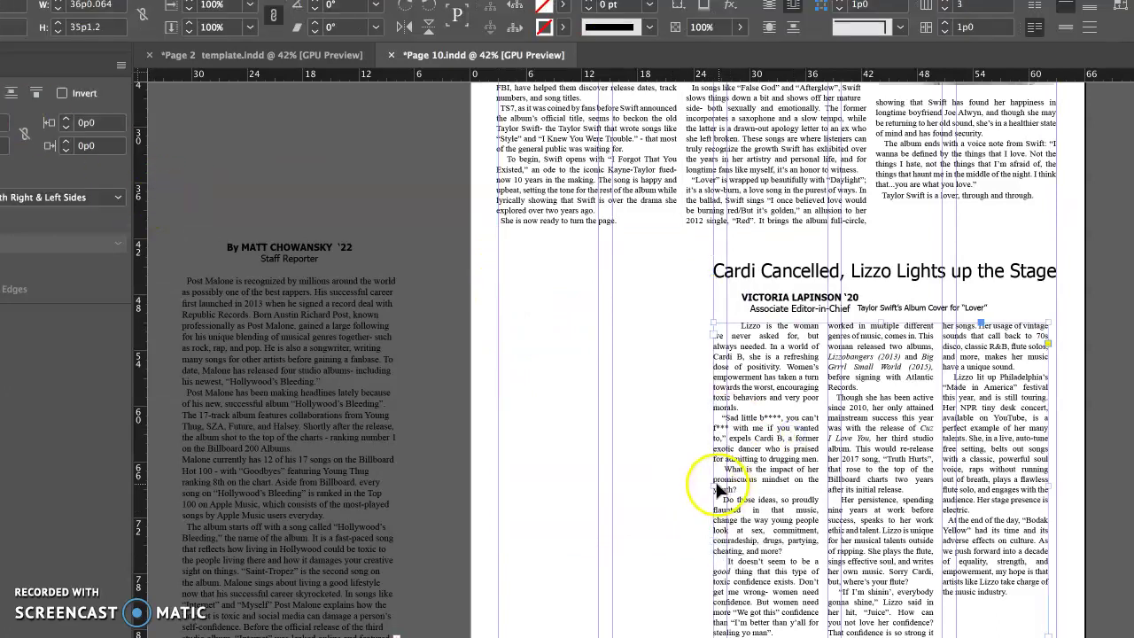
left_click_drag(716, 484, 727, 483)
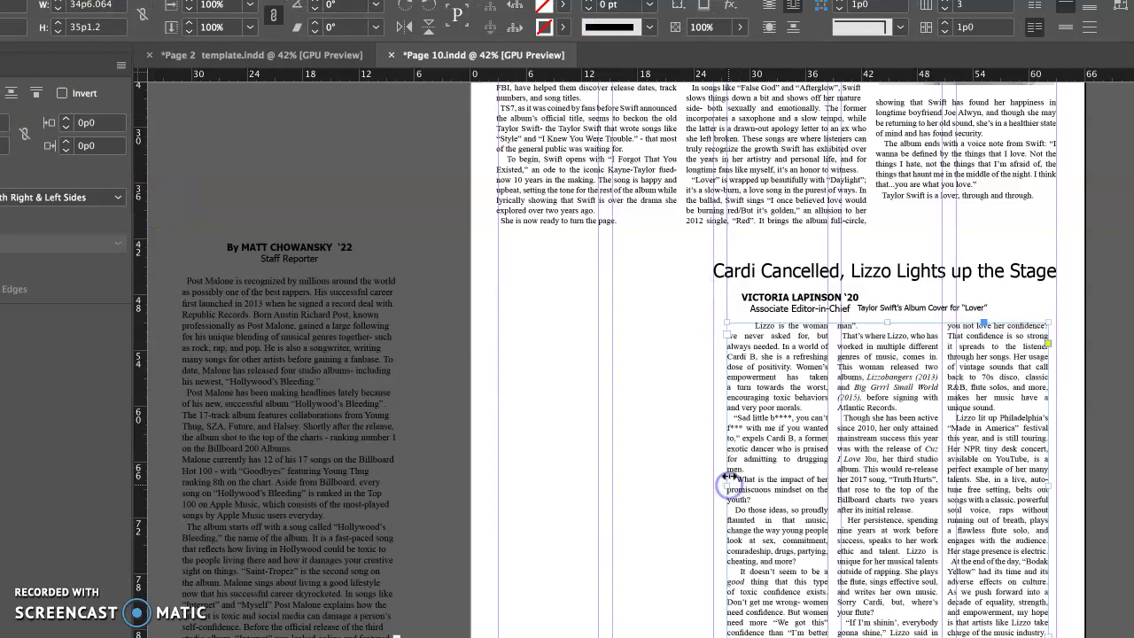
left_click(759, 281)
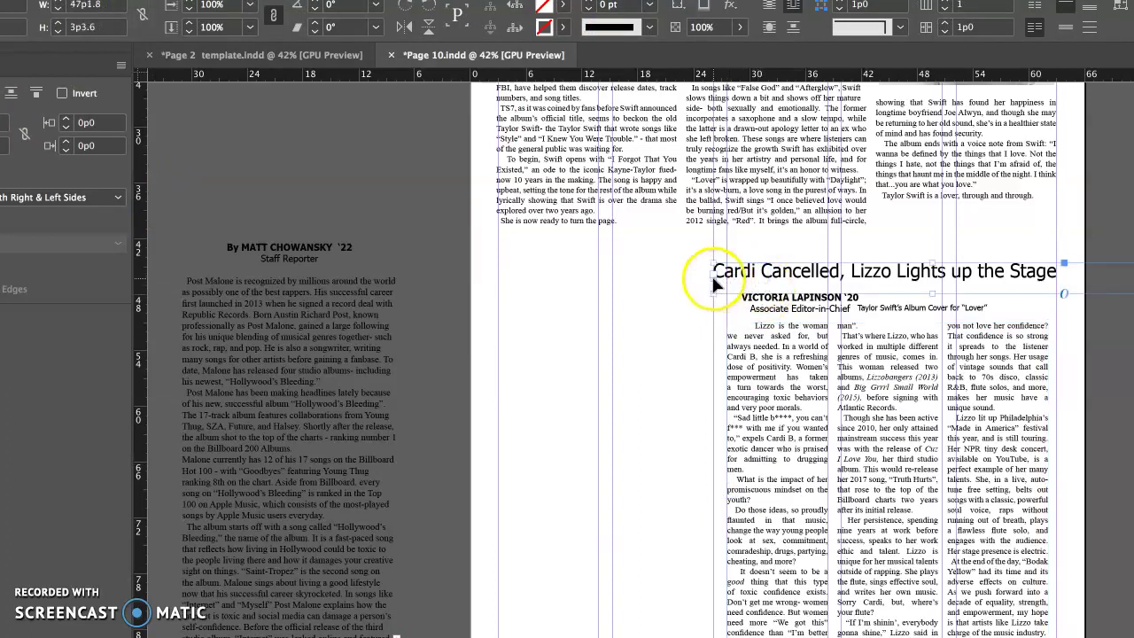
left_click_drag(730, 277, 742, 278)
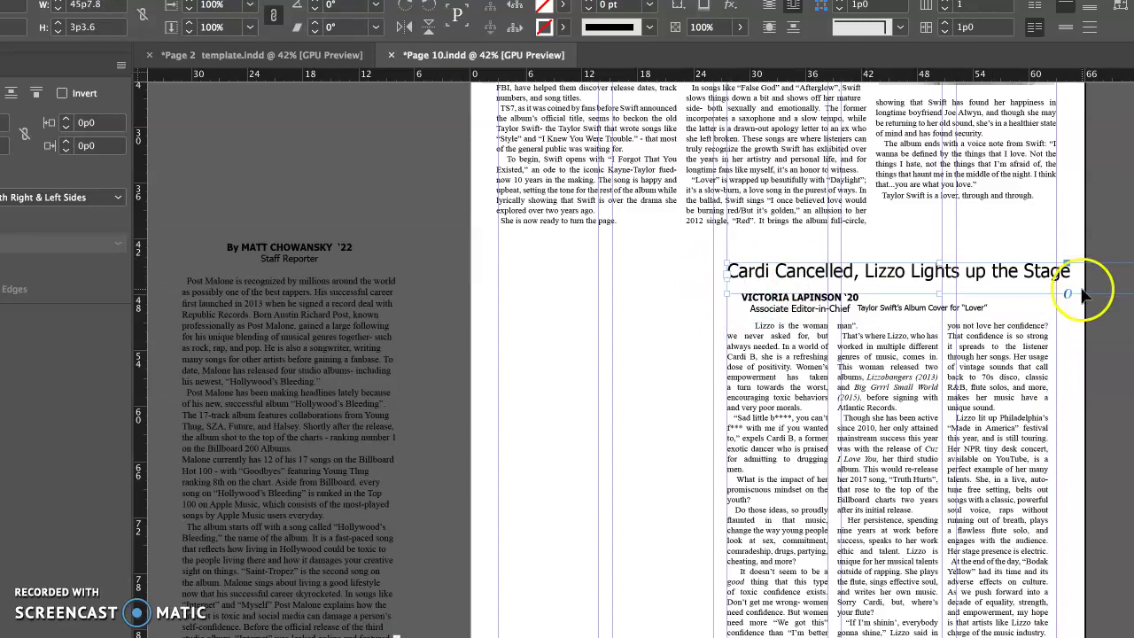
Step: Set the Lizzo article's text frame to 2 columns with a 1p6 gutter and extend it to the bottom margin, 48p0 high
left_click(925, 450)
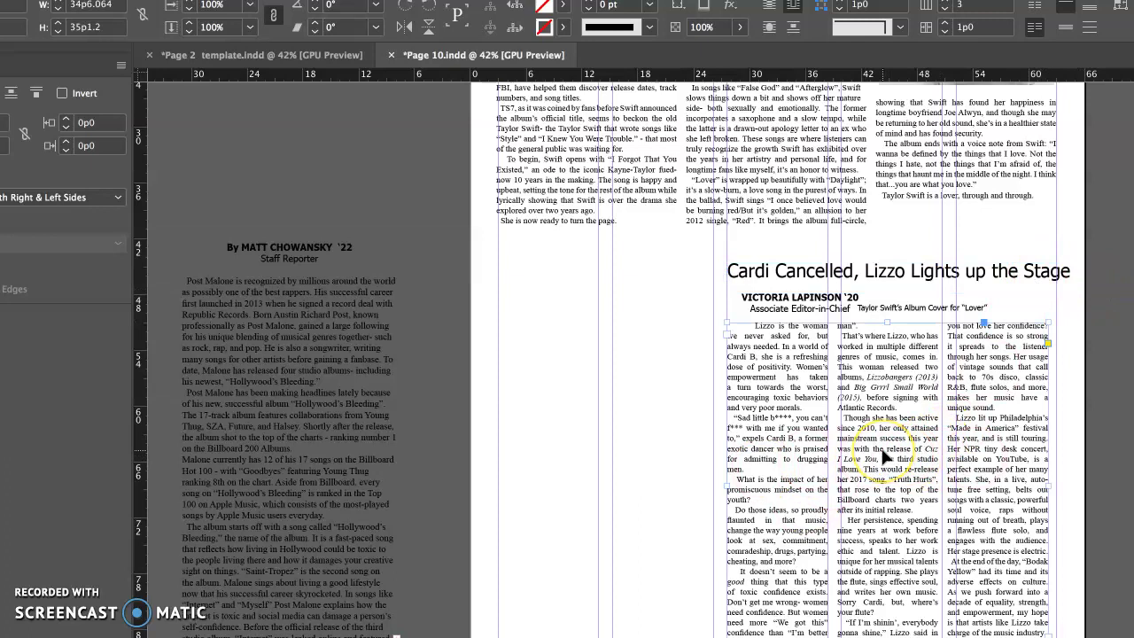
right_click(881, 446)
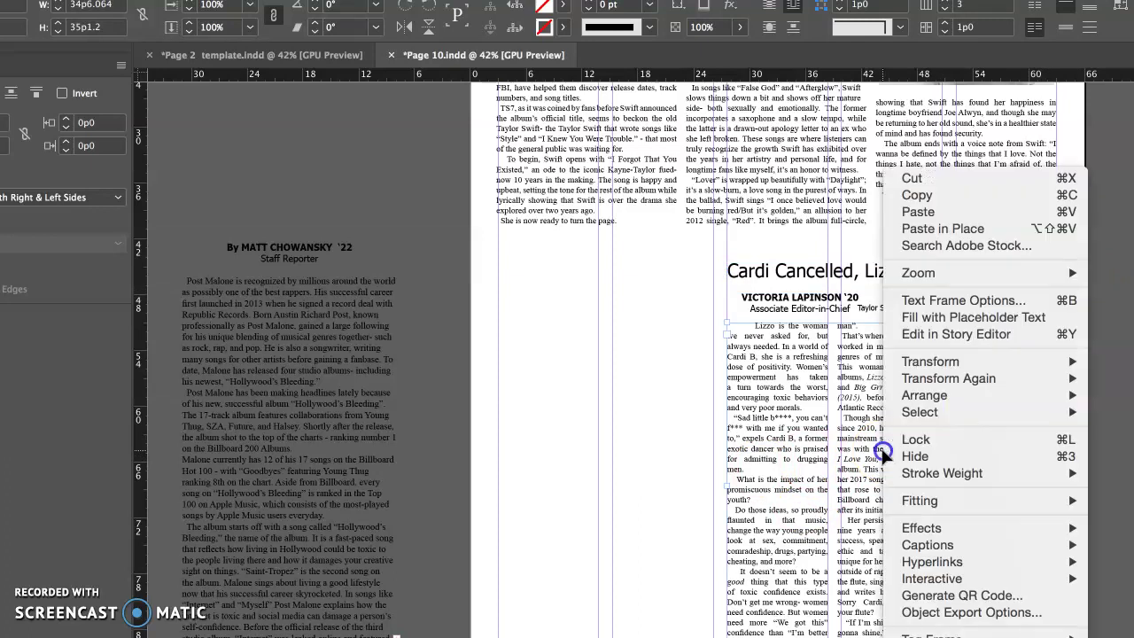
left_click(926, 299)
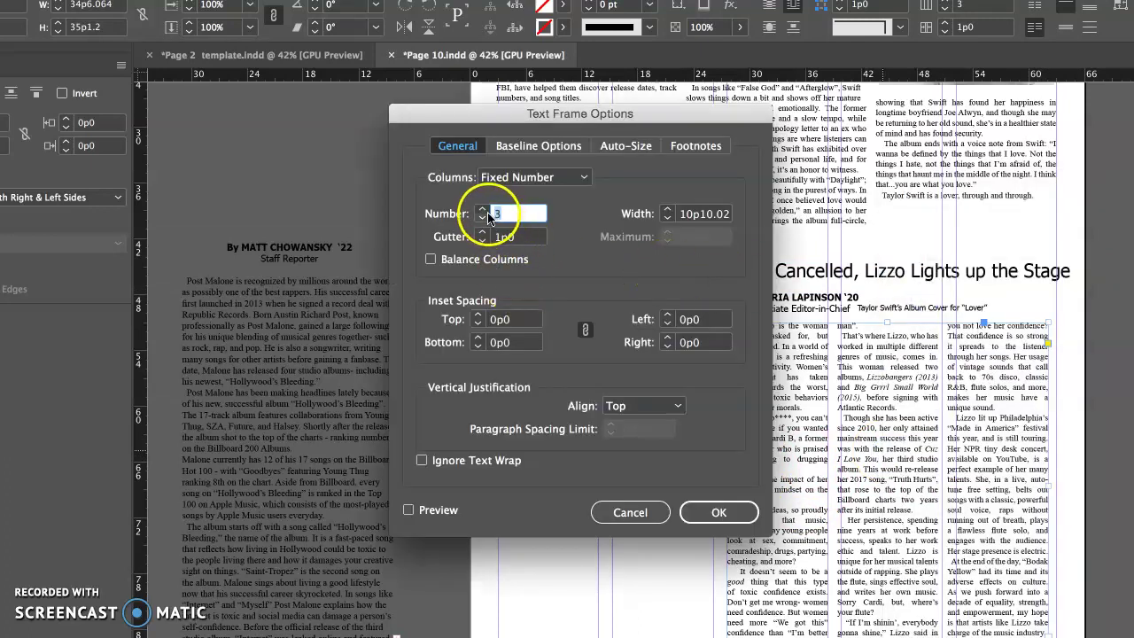
left_click(482, 210)
left_click(482, 218)
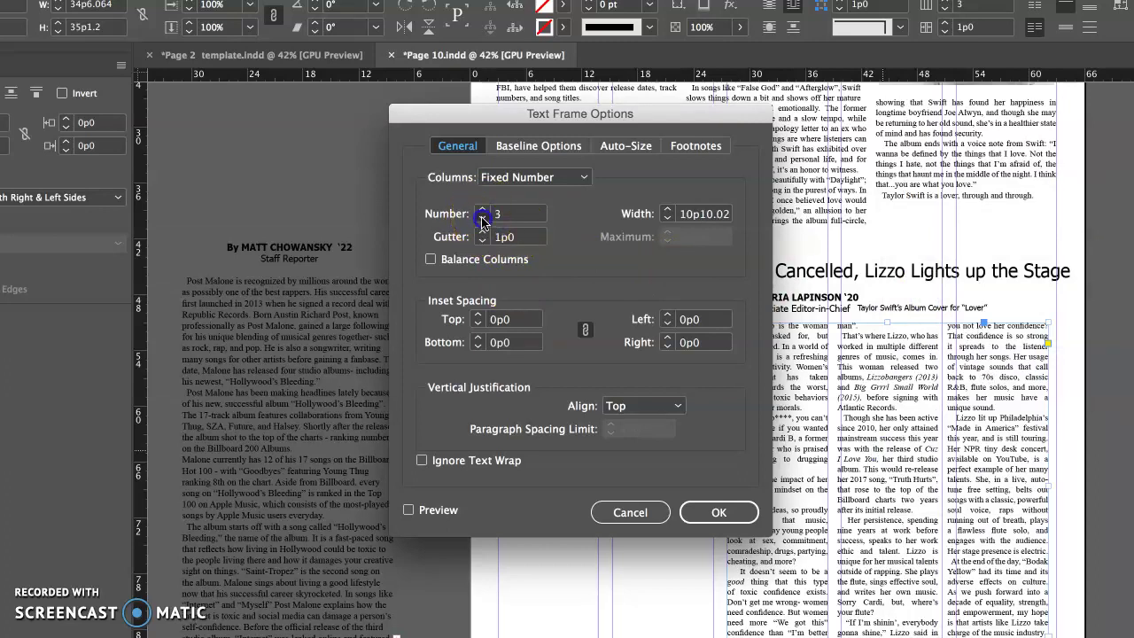
left_click(516, 239)
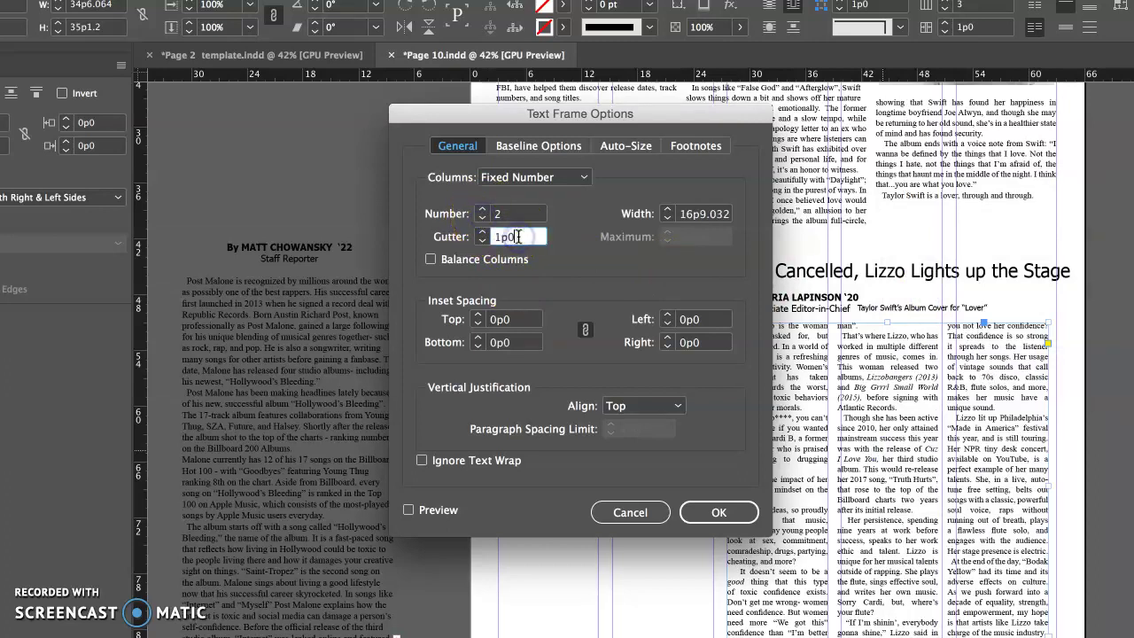
left_click(718, 513)
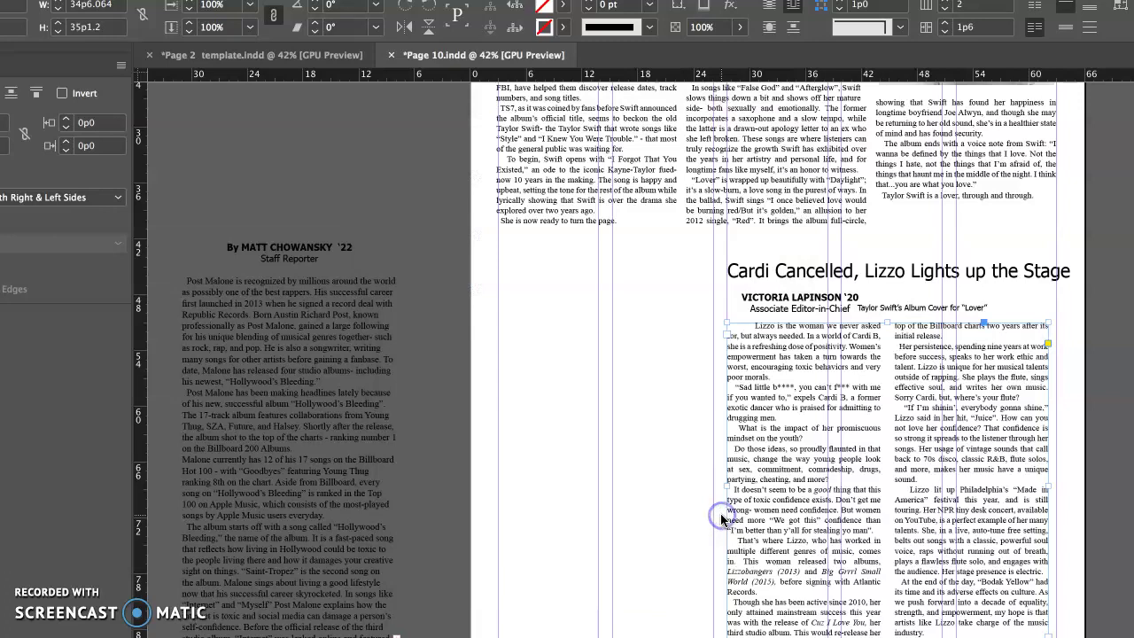
scroll(856, 525, "down", 5)
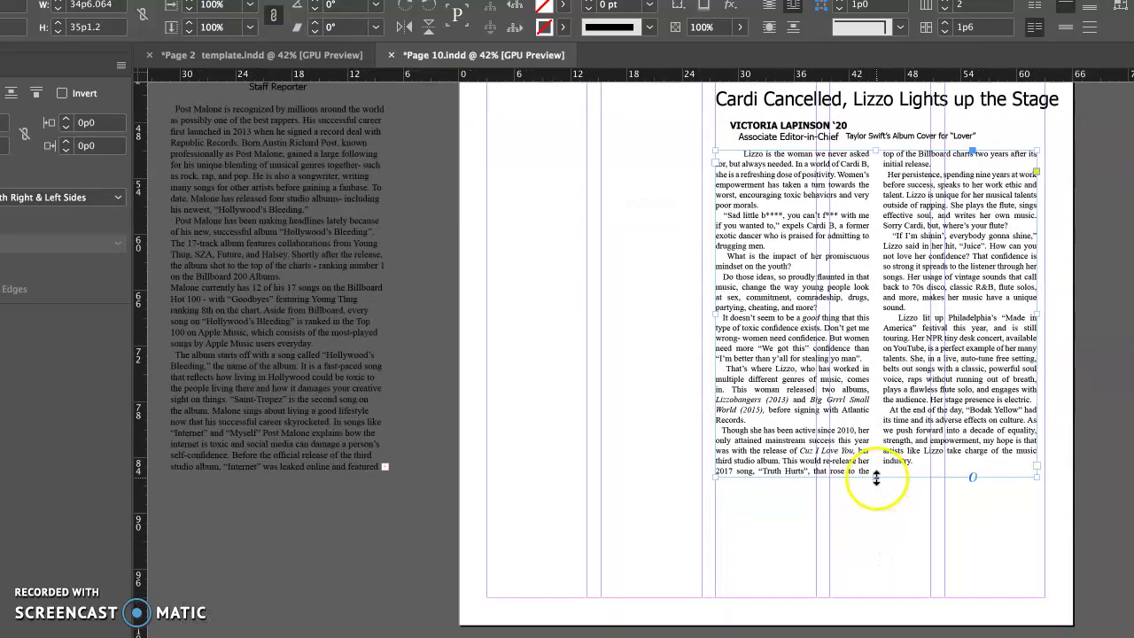
left_click_drag(877, 477, 876, 596)
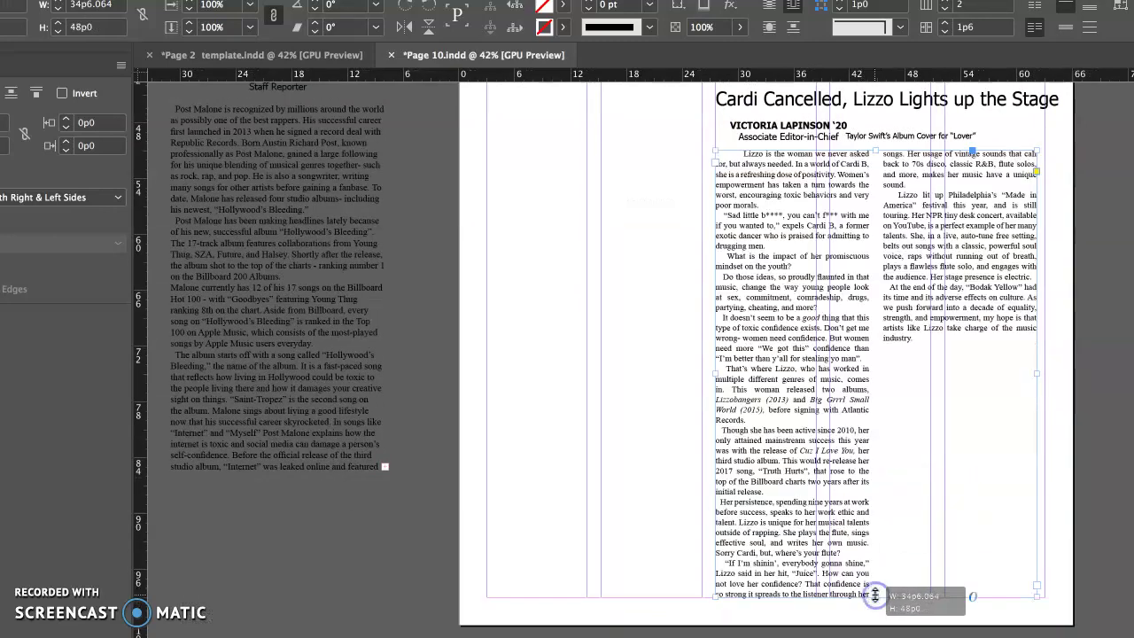
Step: Draw an empty picture frame about 17p5 by 15p6 at the top of the Lizzo article's second column
scroll(930, 424, "up", 3)
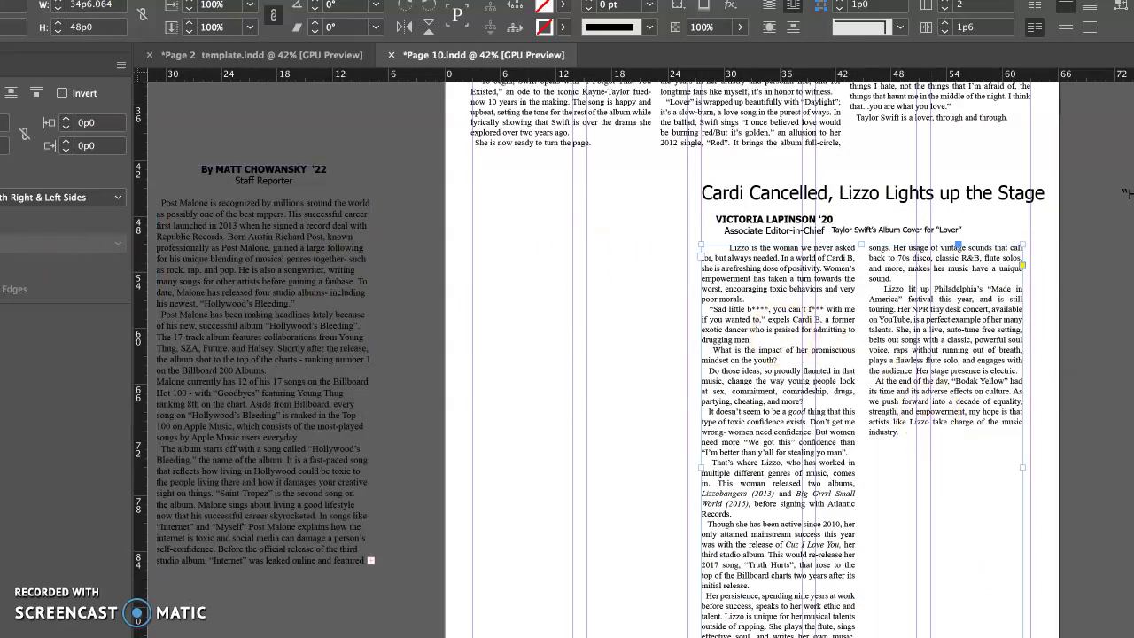
left_click(871, 249)
left_click_drag(871, 249, 1032, 393)
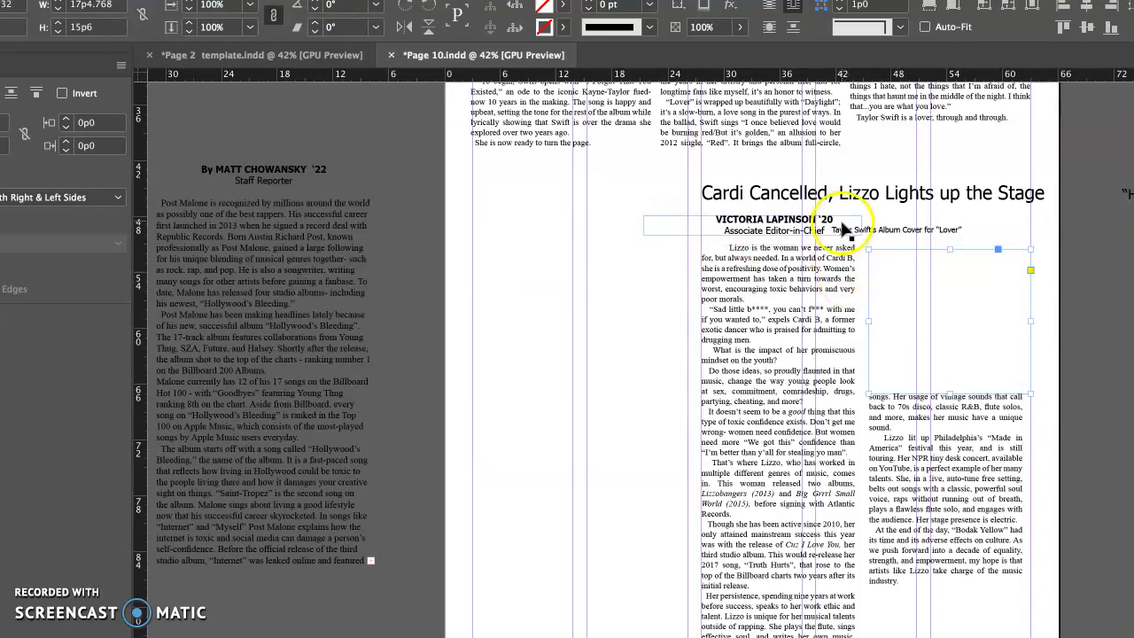
Step: Move the "Taylor Swift's Album Cover for "Lover"" caption up directly beneath the album cover photo
left_click(836, 233)
left_click(890, 232)
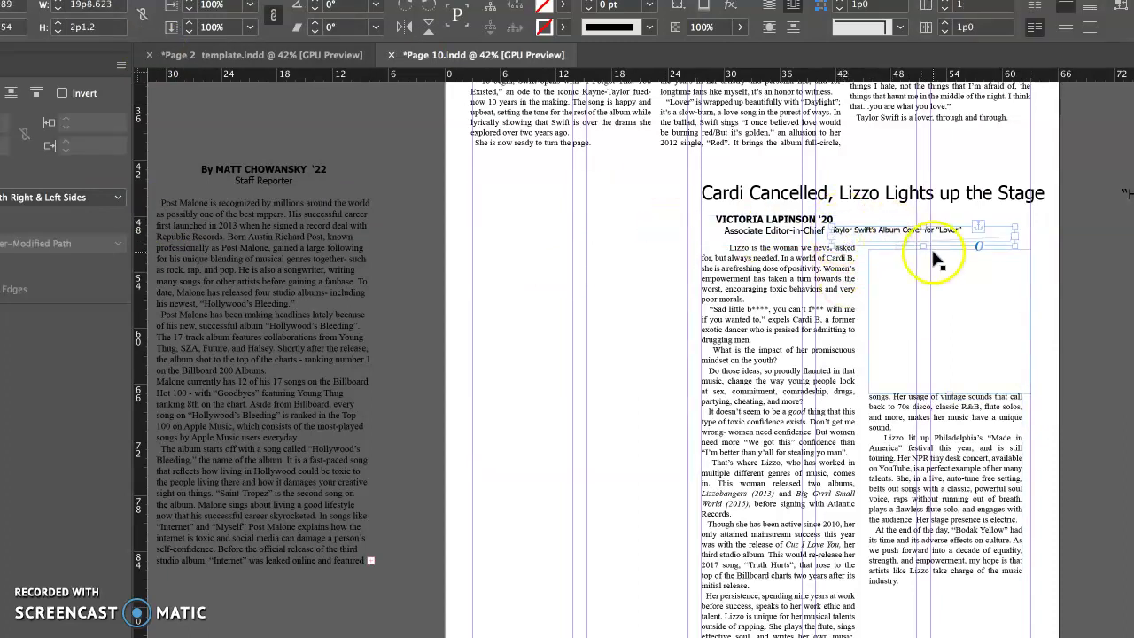
left_click_drag(916, 233, 937, 155)
scroll(936, 155, "up", 3)
scroll(935, 156, "up", 2)
left_click(883, 345)
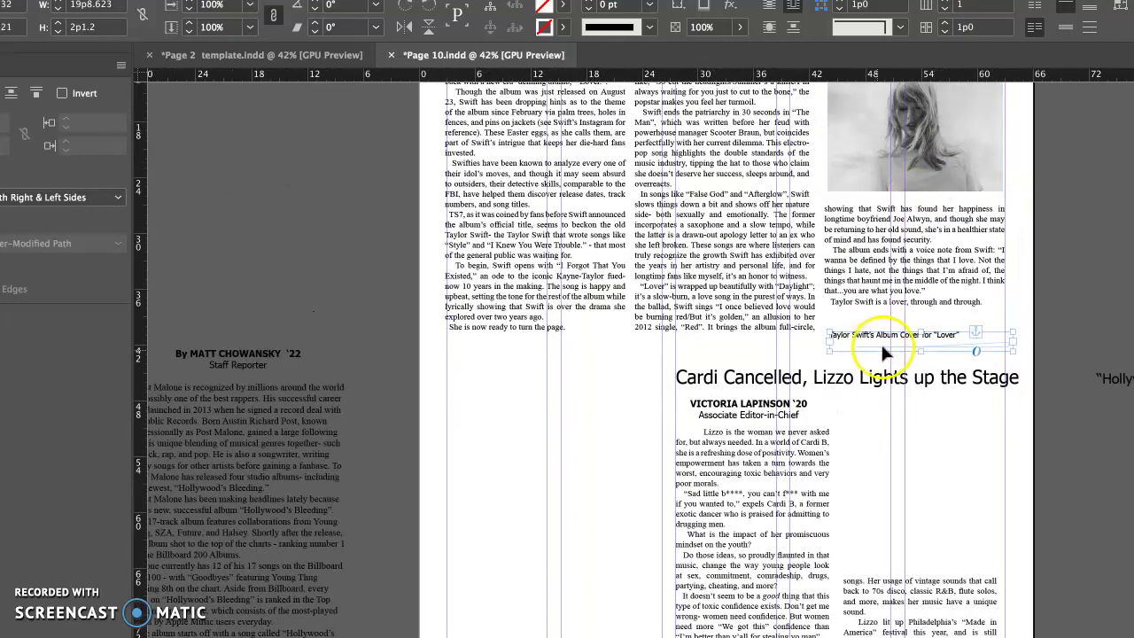
left_click_drag(897, 346, 900, 216)
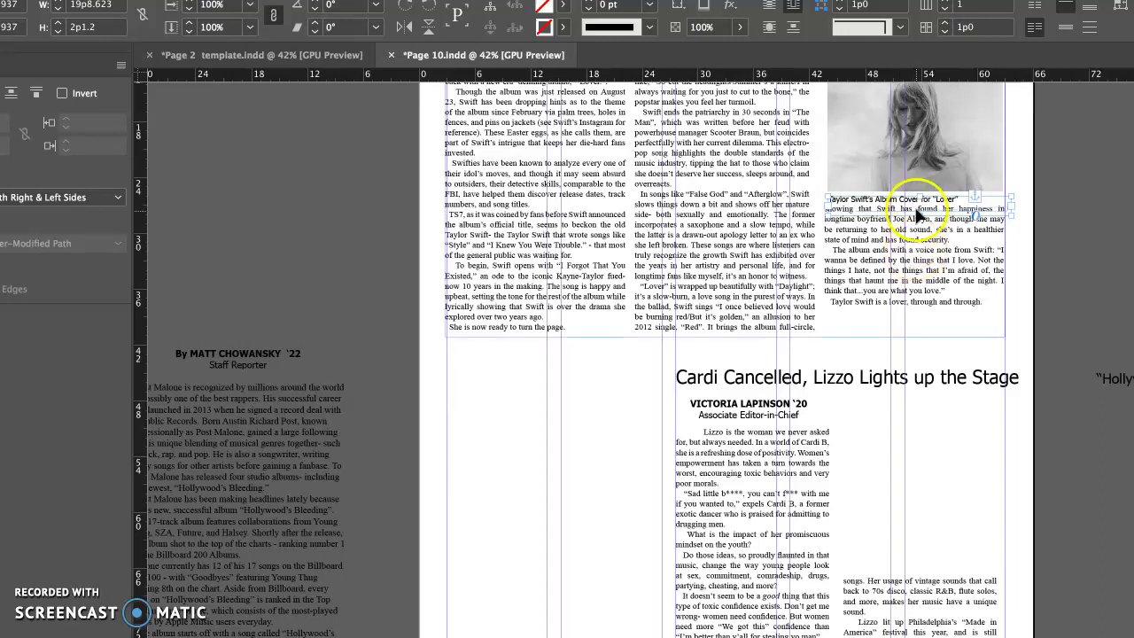
Step: Adjust the album cover caption's frame to about 19p7 wide, with its left edge lined up with the third column
left_click_drag(1011, 207, 1001, 208)
left_click(964, 199)
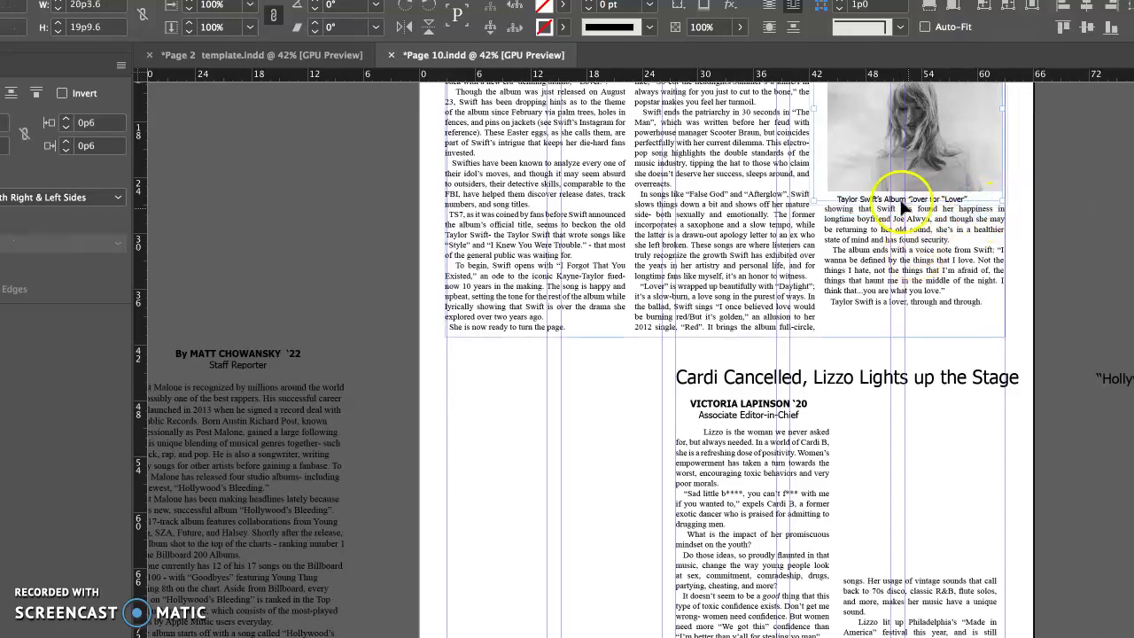
left_click(837, 212)
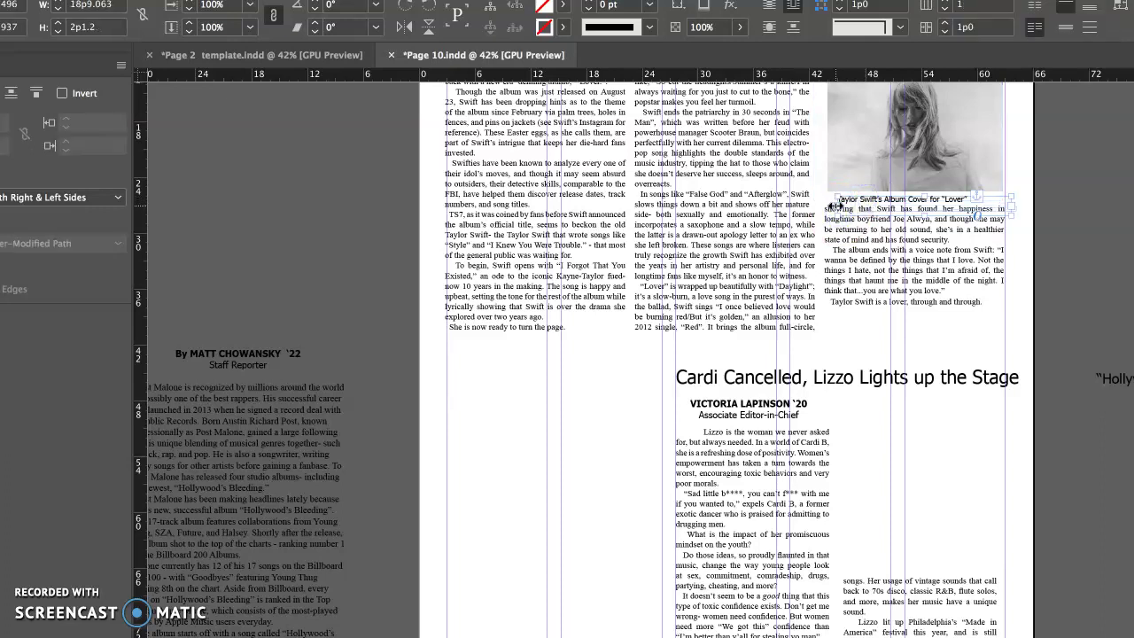
left_click_drag(837, 207, 825, 207)
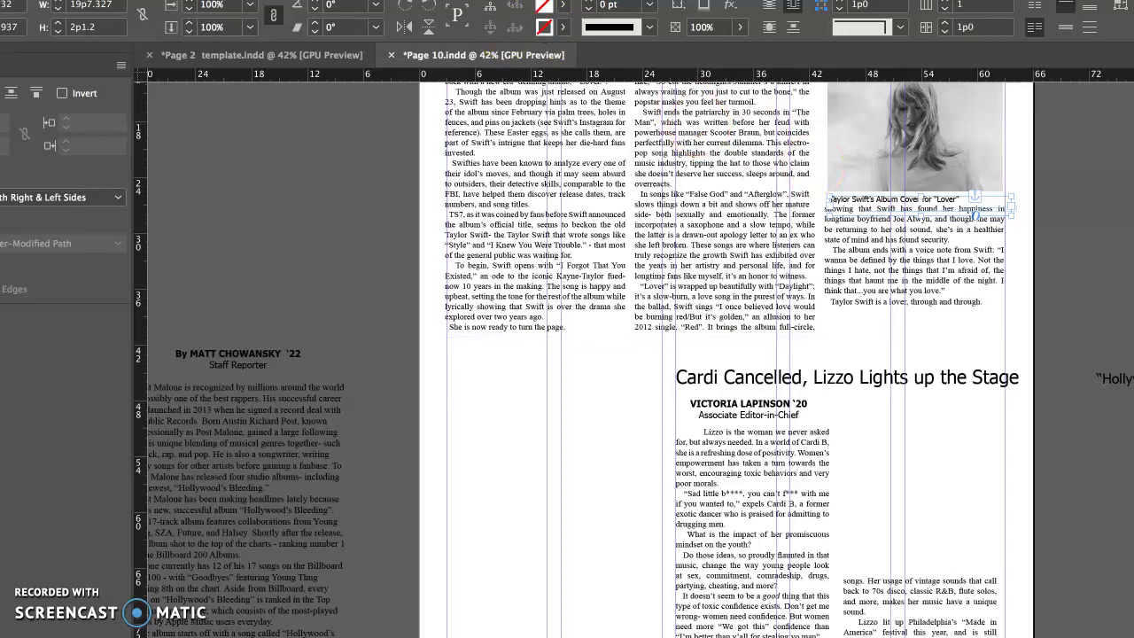
Step: Reopen the Text Wrap settings and move the application window so that all wrap options are in view
left_click(319, 1)
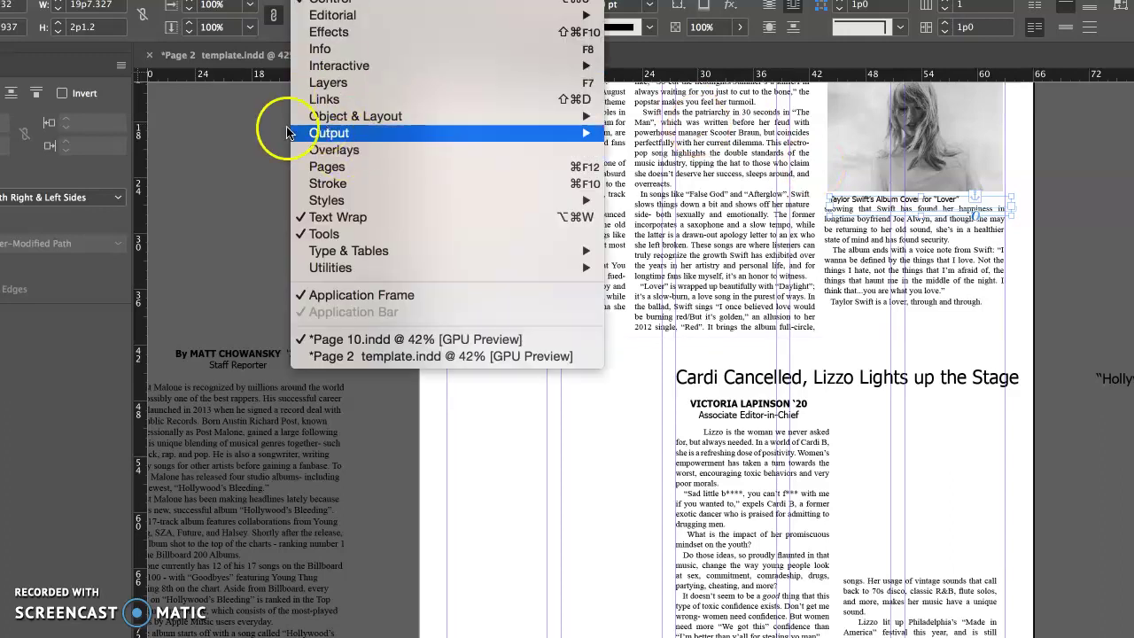
left_click(392, 218)
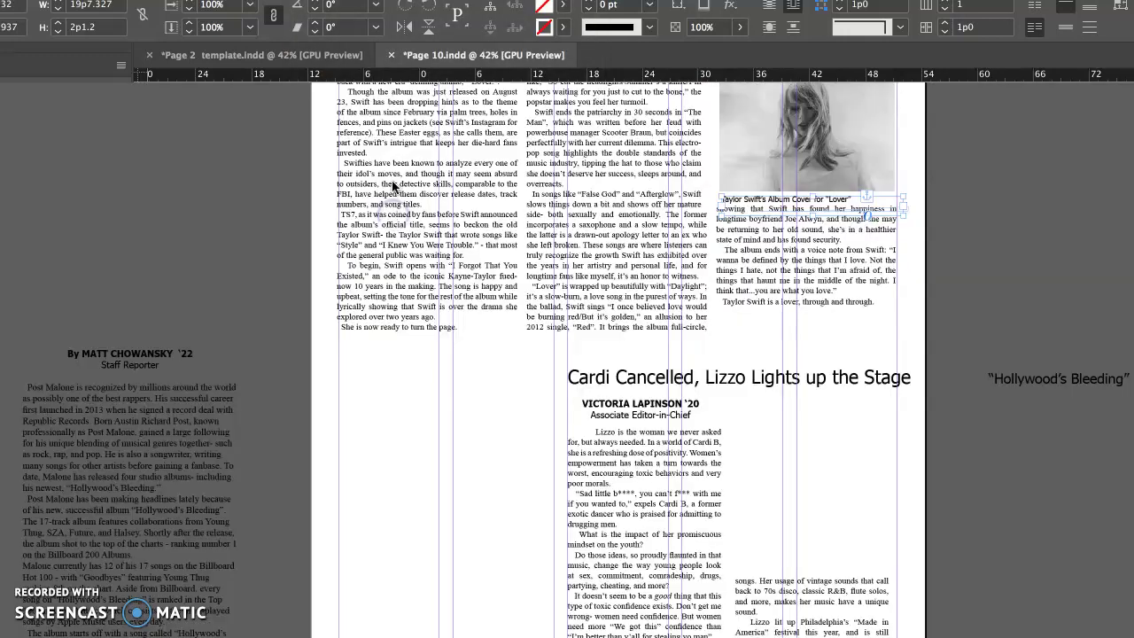
left_click(319, 2)
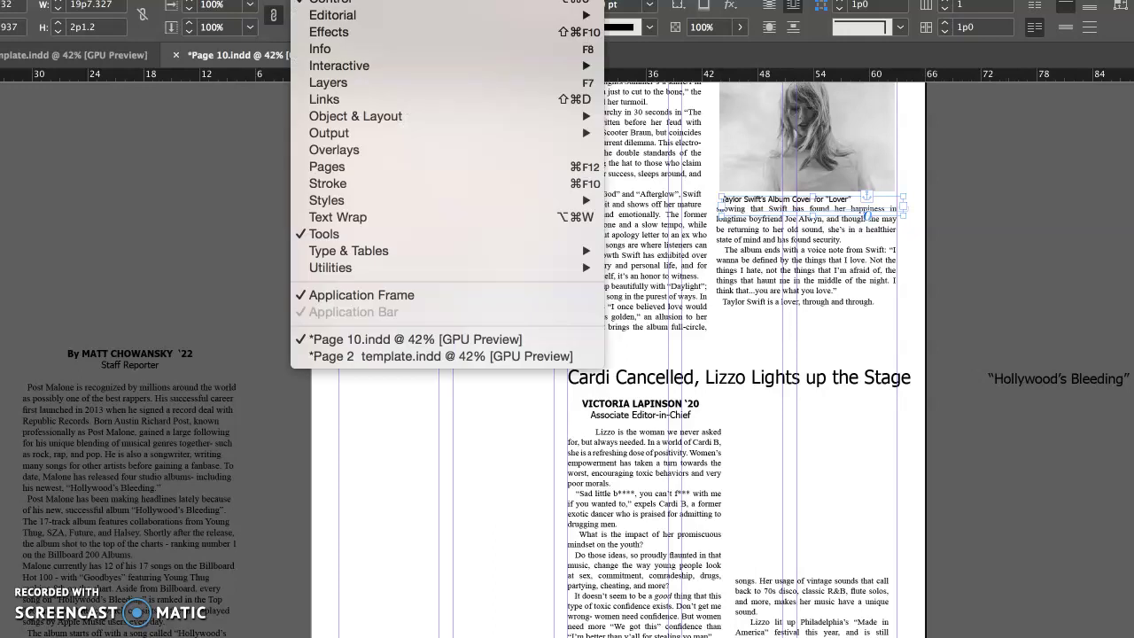
left_click(341, 220)
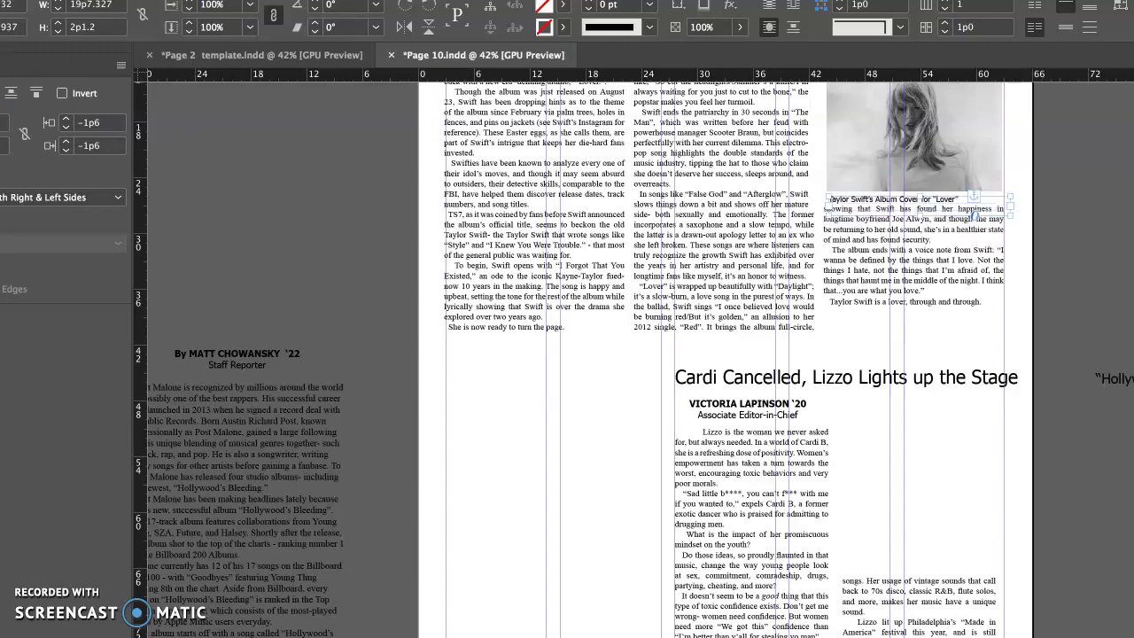
left_click_drag(322, 0, 542, 41)
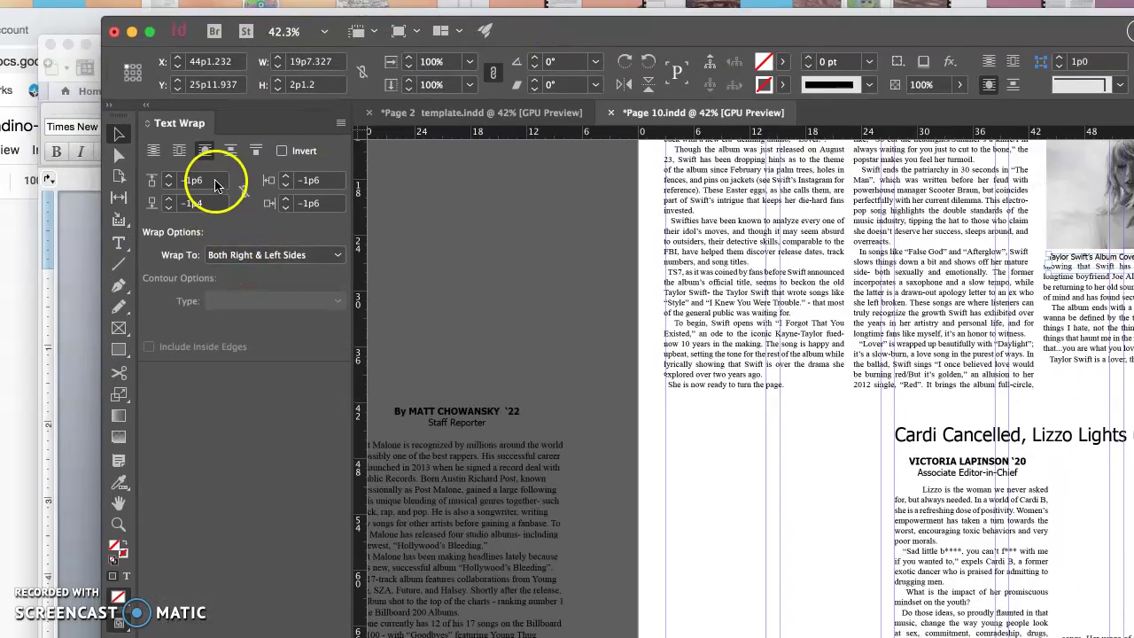
Step: Link the album cover caption's text wrap offsets and set them to 0p9 on all four sides
left_click(170, 186)
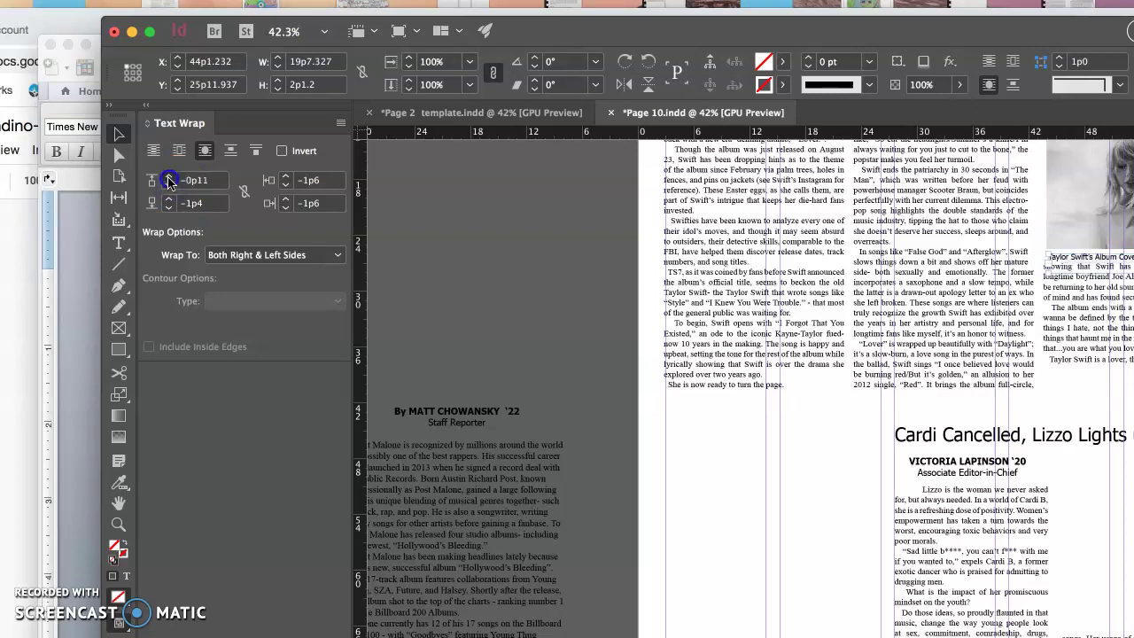
left_click(170, 179)
left_click(169, 179)
left_click(242, 190)
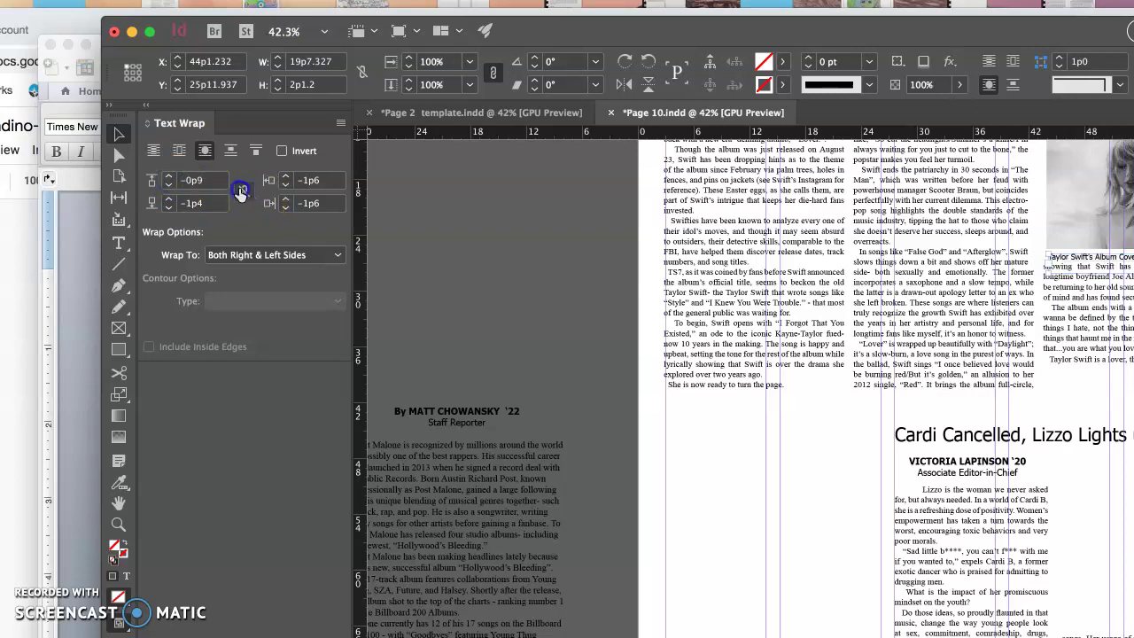
left_click(170, 178)
left_click(169, 178)
left_click(169, 177)
left_click(169, 177)
left_click(169, 177)
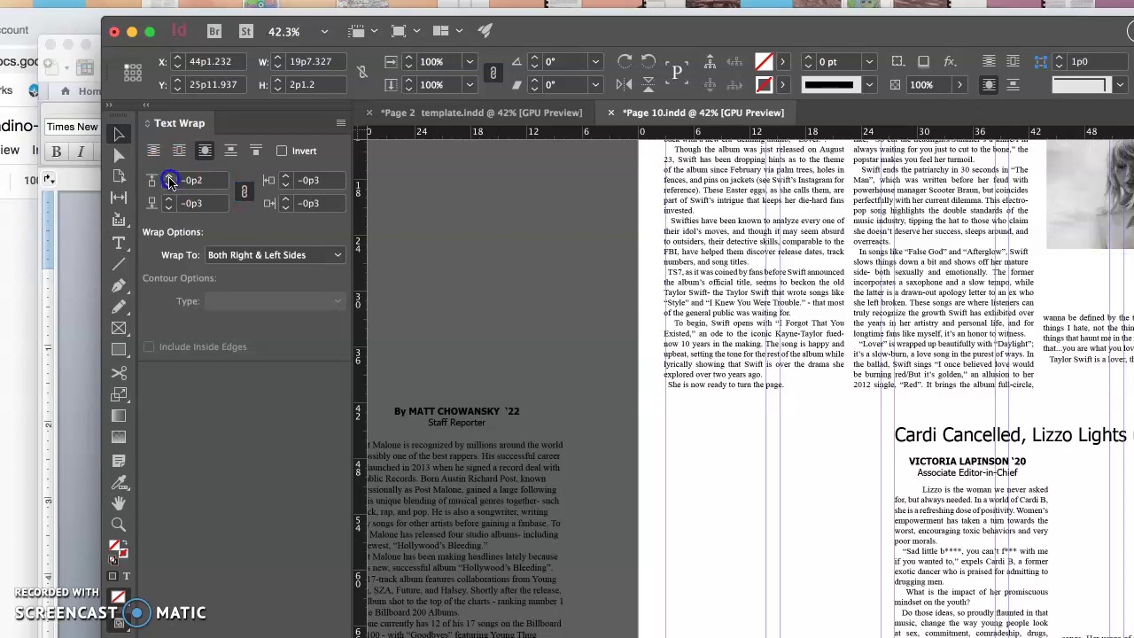
left_click(169, 180)
left_click(169, 180)
left_click(169, 180)
left_click(169, 180)
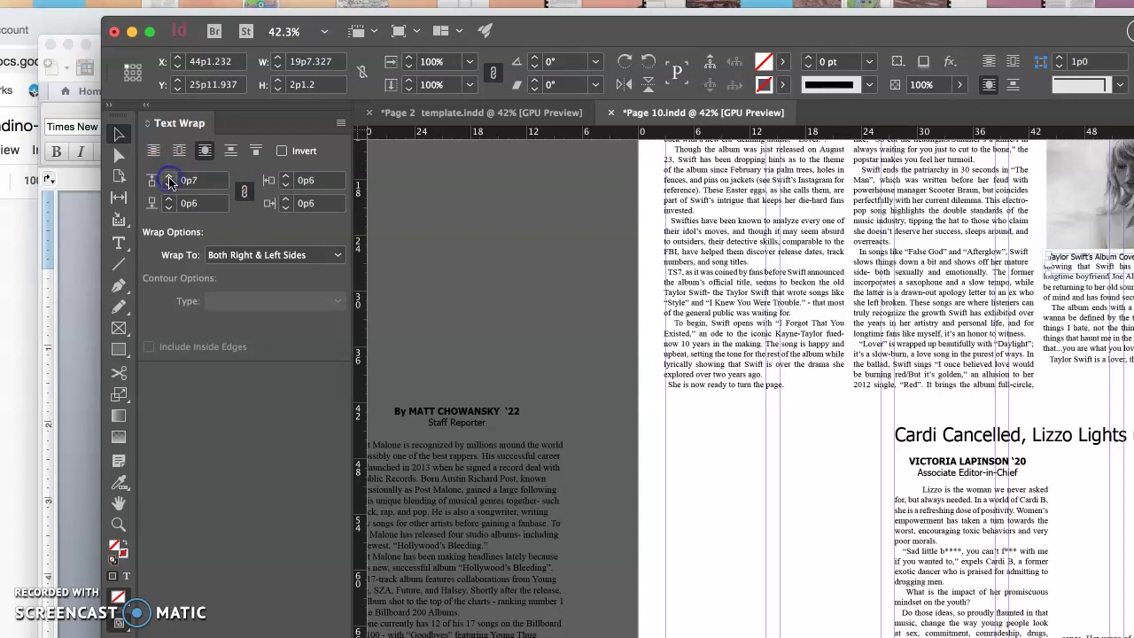
left_click(169, 180)
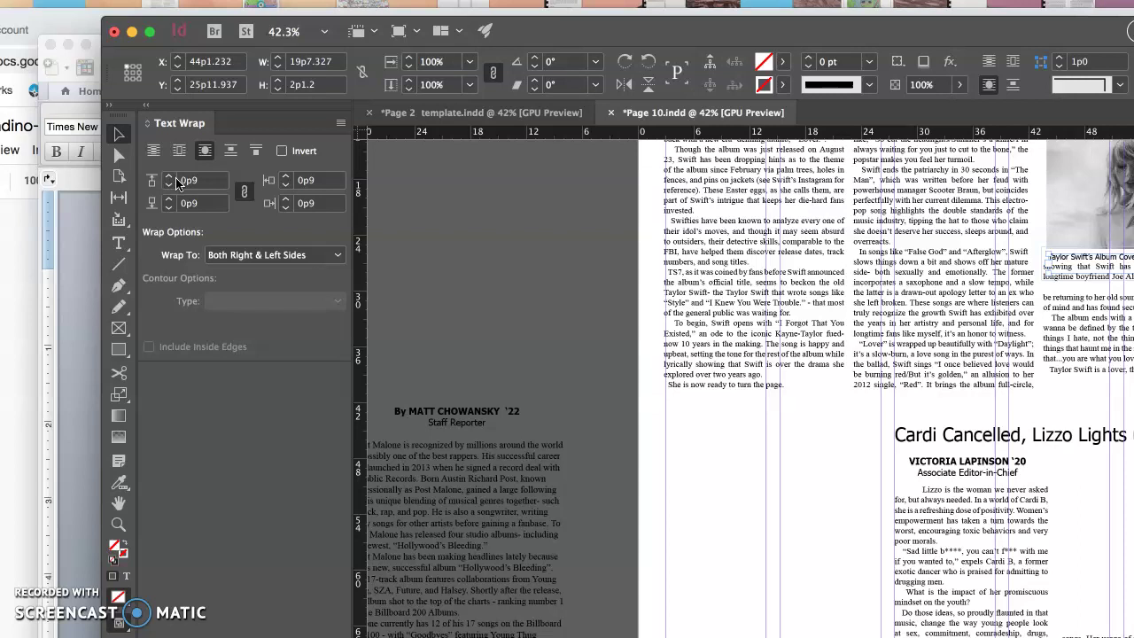
Step: Nudge the album cover caption slightly down beneath the photo to a Y position of about 26p0.7
left_click(1092, 265)
mouse_move(1093, 269)
left_mouse_down()
mouse_move(1097, 280)
mouse_move(1094, 260)
left_mouse_up()
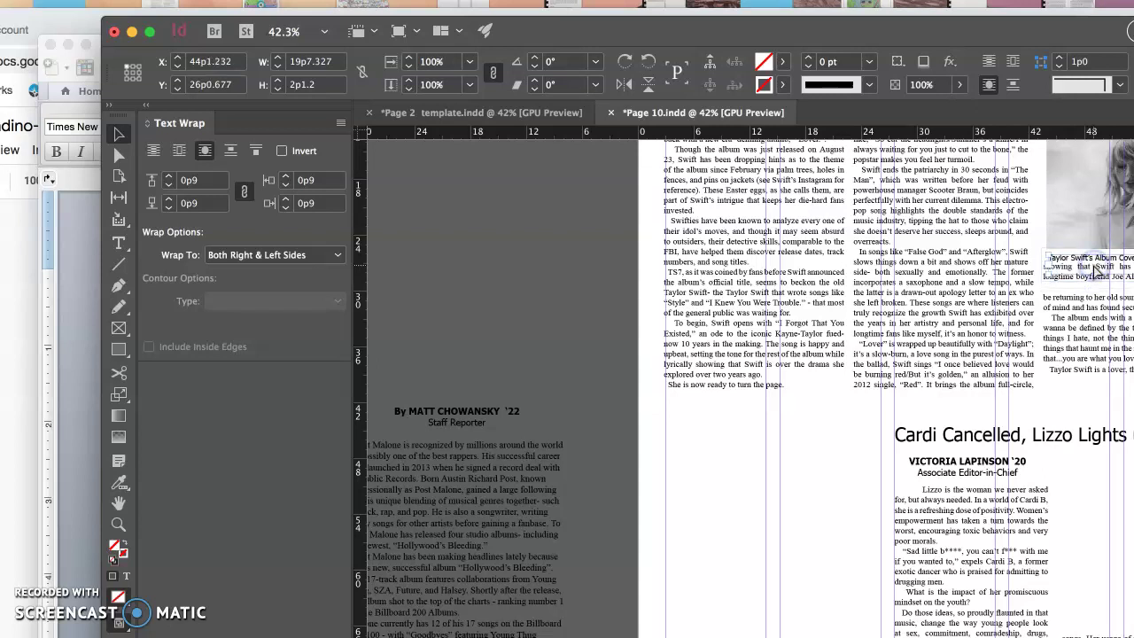
left_click(1088, 359)
left_click(1104, 270)
left_click(1092, 304)
left_click(1095, 262)
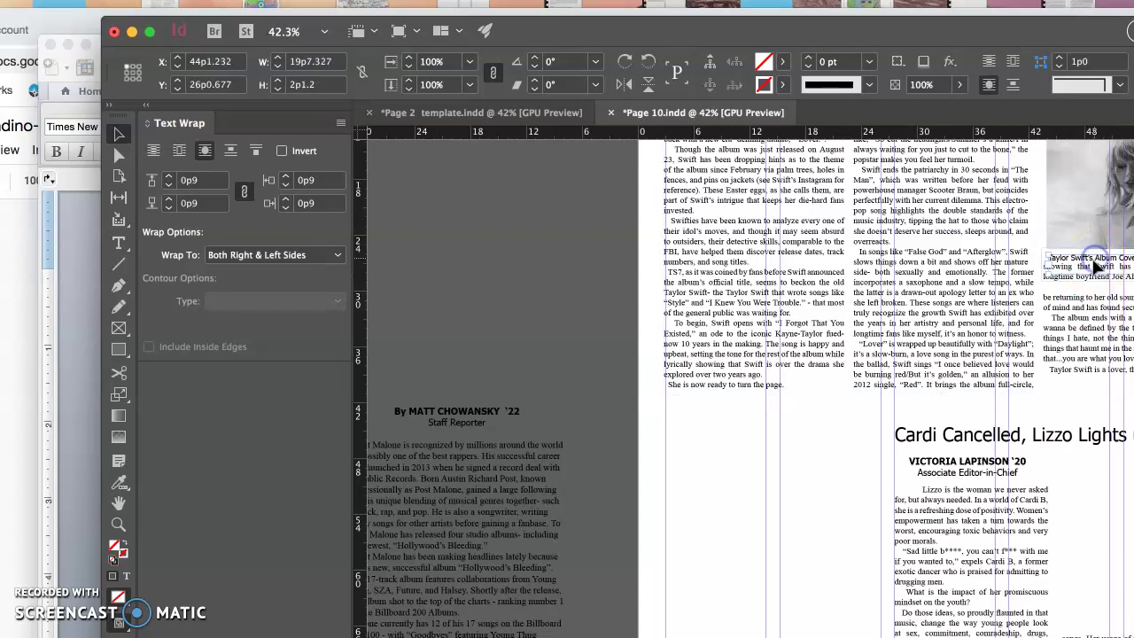
Step: Move the album cover caption off the article into the blank area below the Swift article's first column
left_click(1080, 287)
left_click_drag(1079, 275, 688, 533)
left_click(1061, 268)
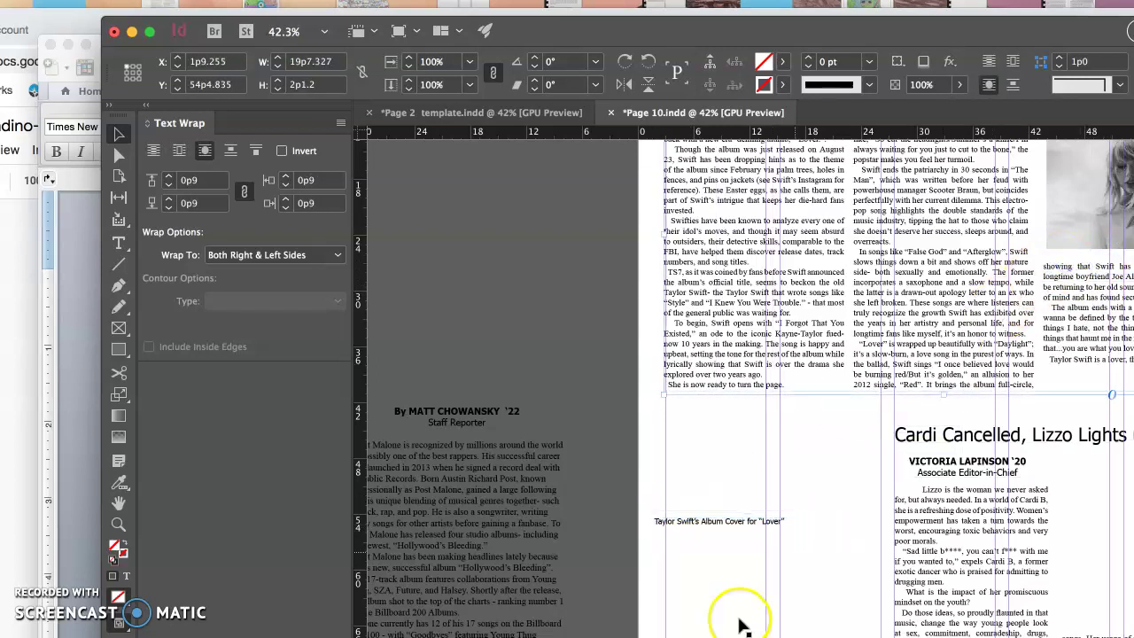
left_click(766, 520)
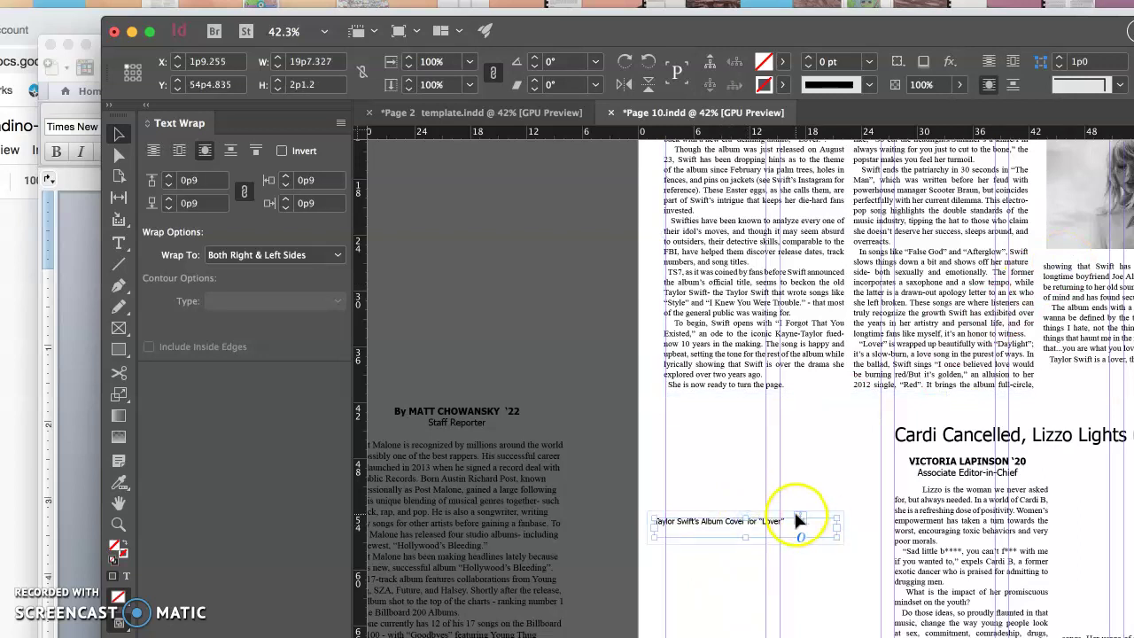
Step: Copy the caption text "Taylor Swift's Album Cover for "Lover"" and delete its old frame
left_click(120, 244)
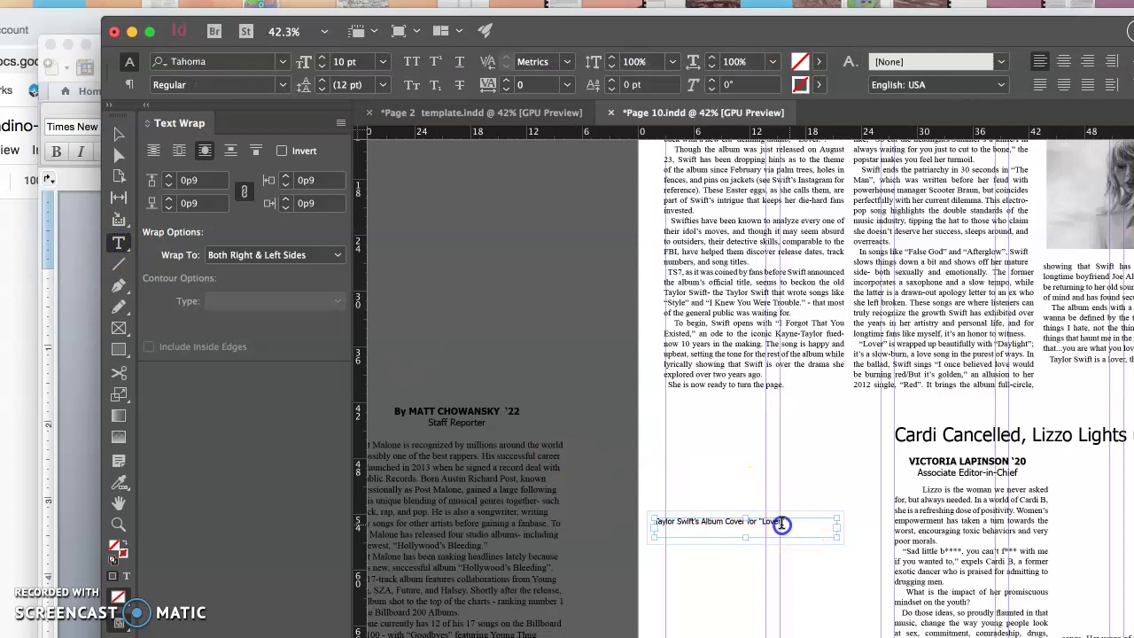
left_click_drag(785, 523, 623, 520)
key("super+c")
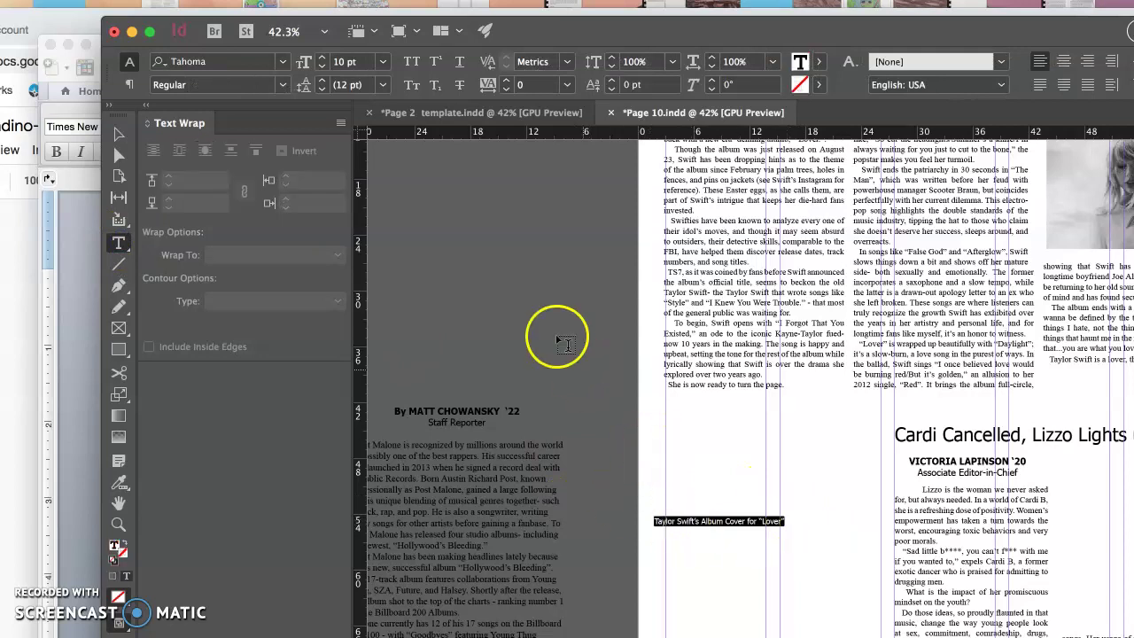
left_click(118, 133)
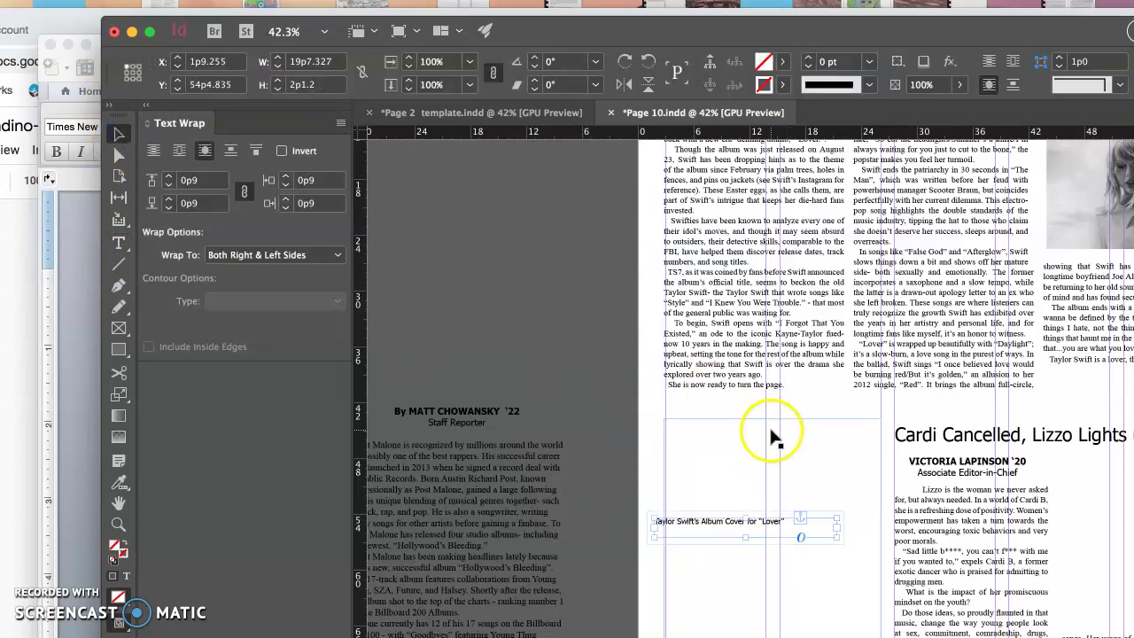
key("Delete")
Step: Draw a new text frame about 16p10 by 4p0 on the pasteboard beside the page and paste the caption text into it
left_click(119, 243)
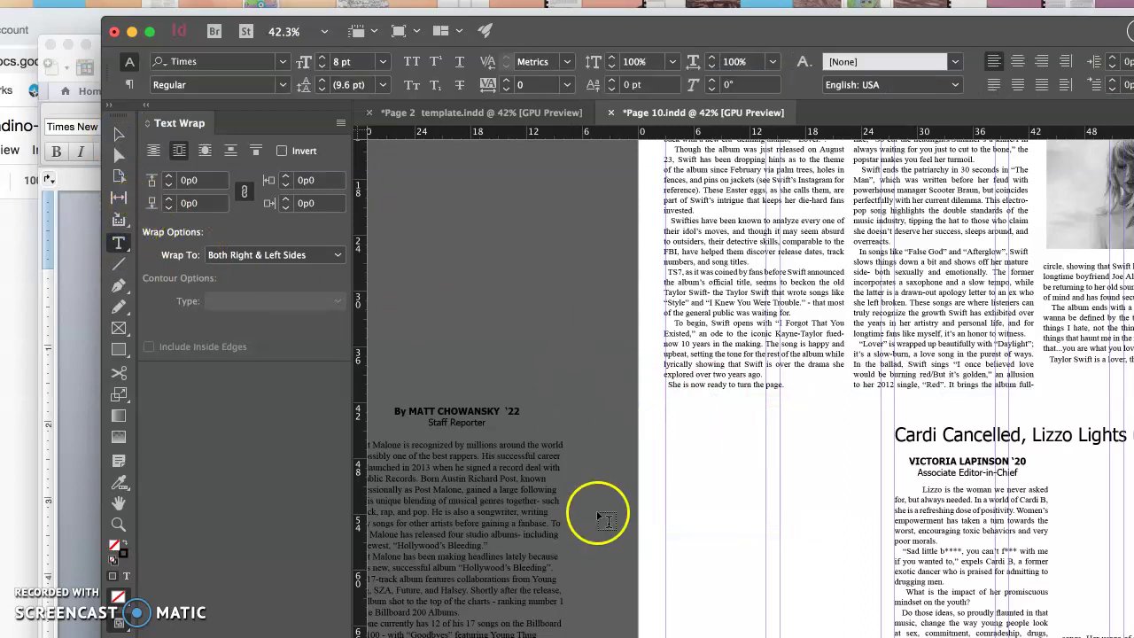
left_click(747, 539)
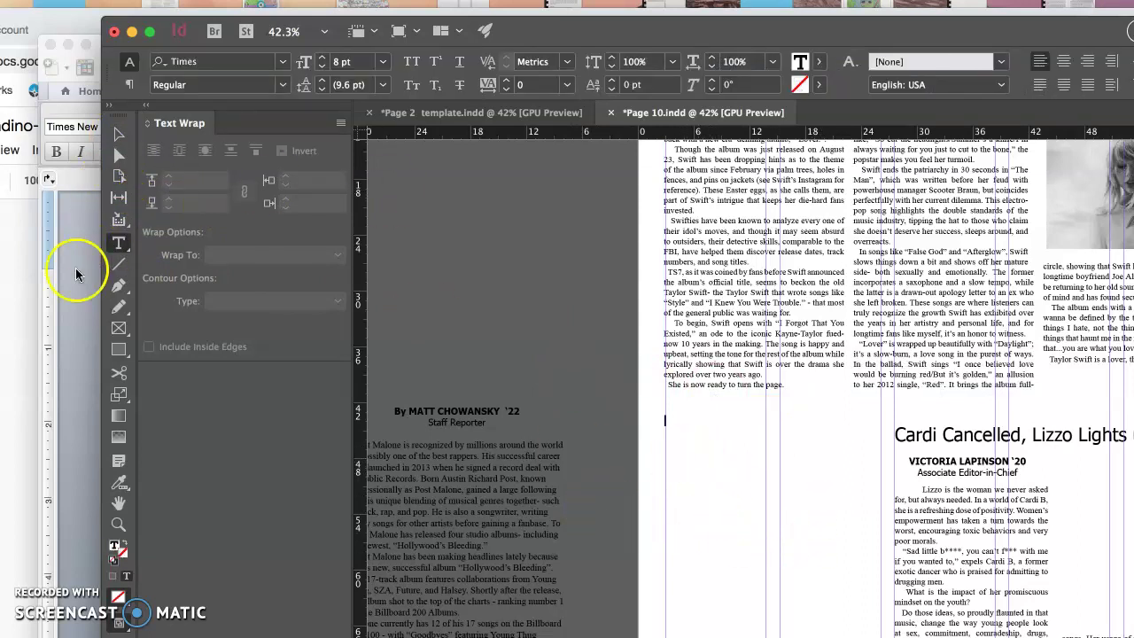
left_click(711, 484)
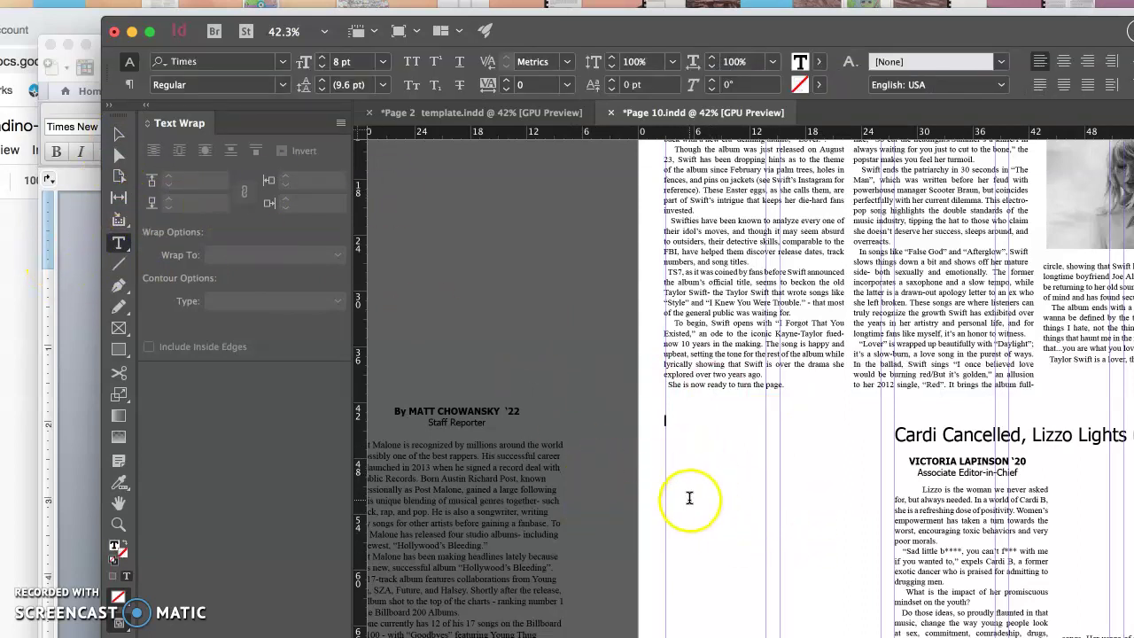
left_click_drag(431, 228, 574, 275)
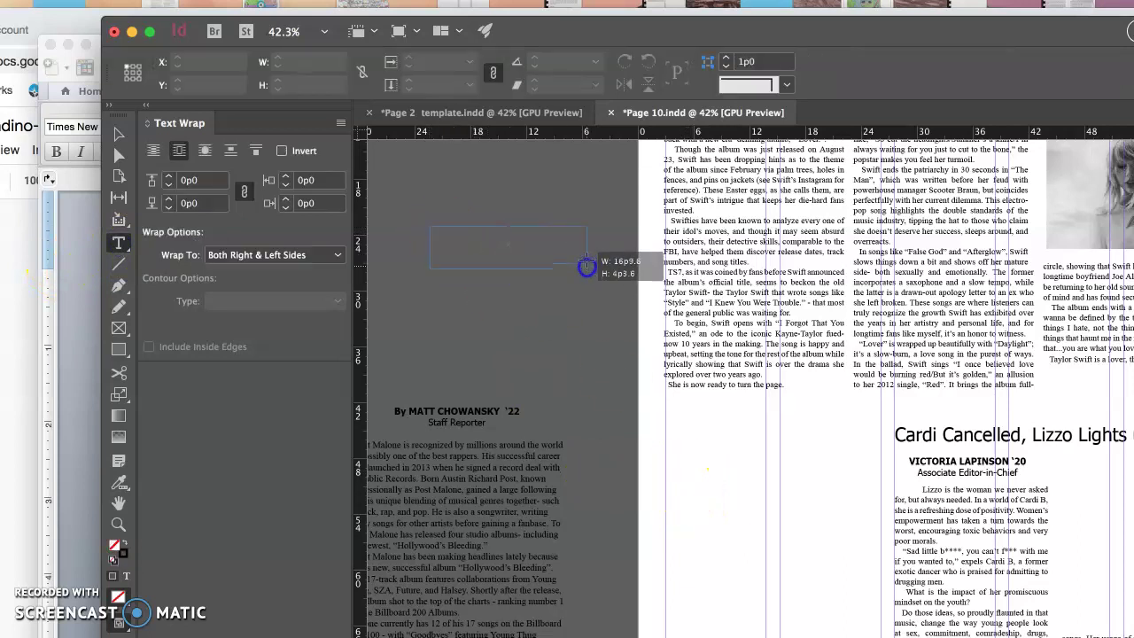
key("super+v")
Step: Shorten the new caption frame to about 1p9 high and move it just beneath the album cover photo
left_click(124, 133)
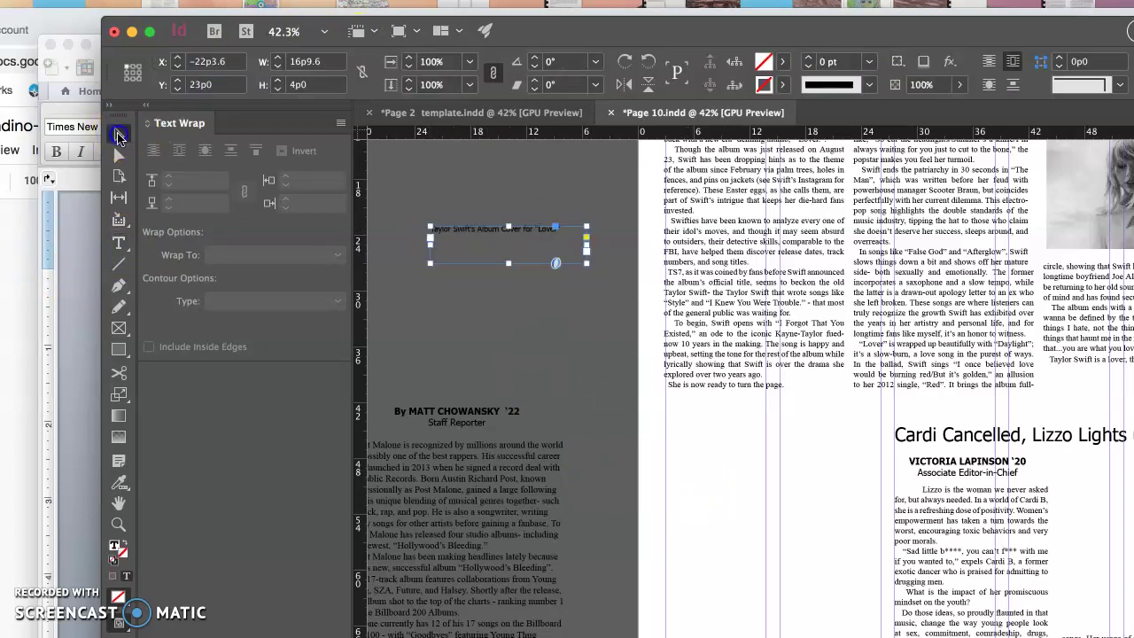
left_click_drag(509, 262, 1120, 277)
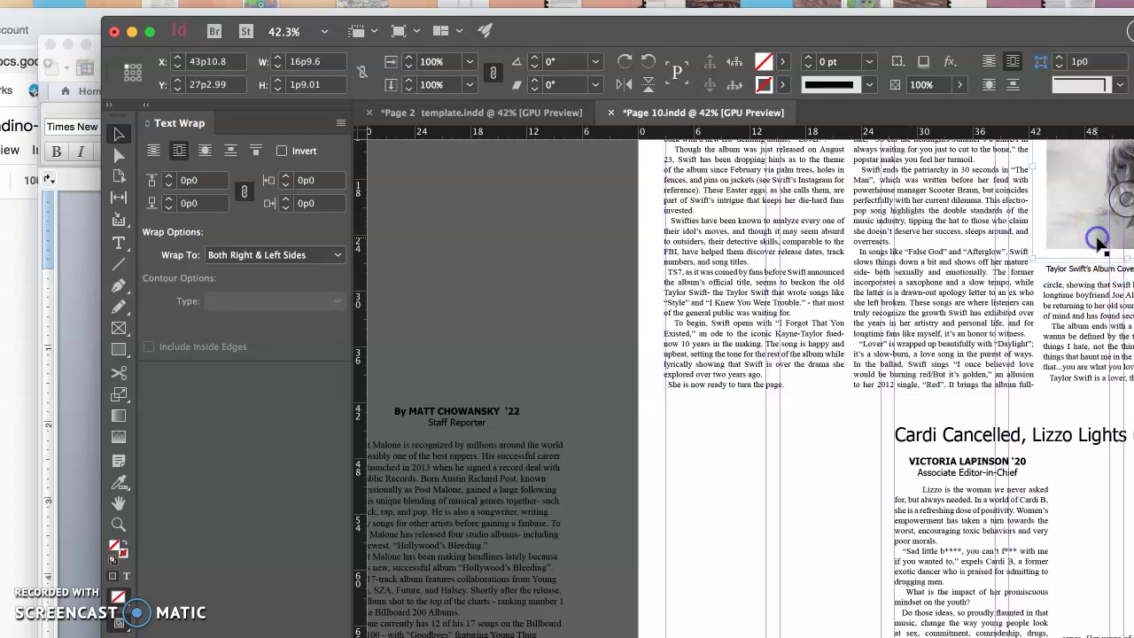
left_click(1099, 245)
Step: Try placing the caption closer to the photo at about 25p7 vertically, and move it back down to about 29p1
left_click(1090, 268)
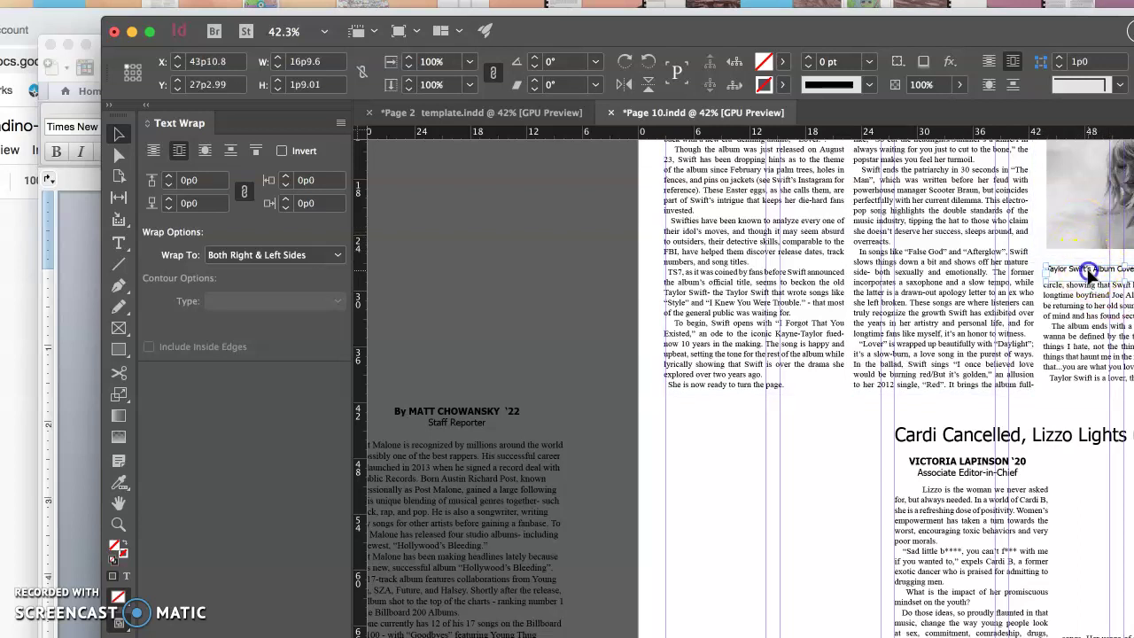
left_click_drag(1089, 259, 1088, 259)
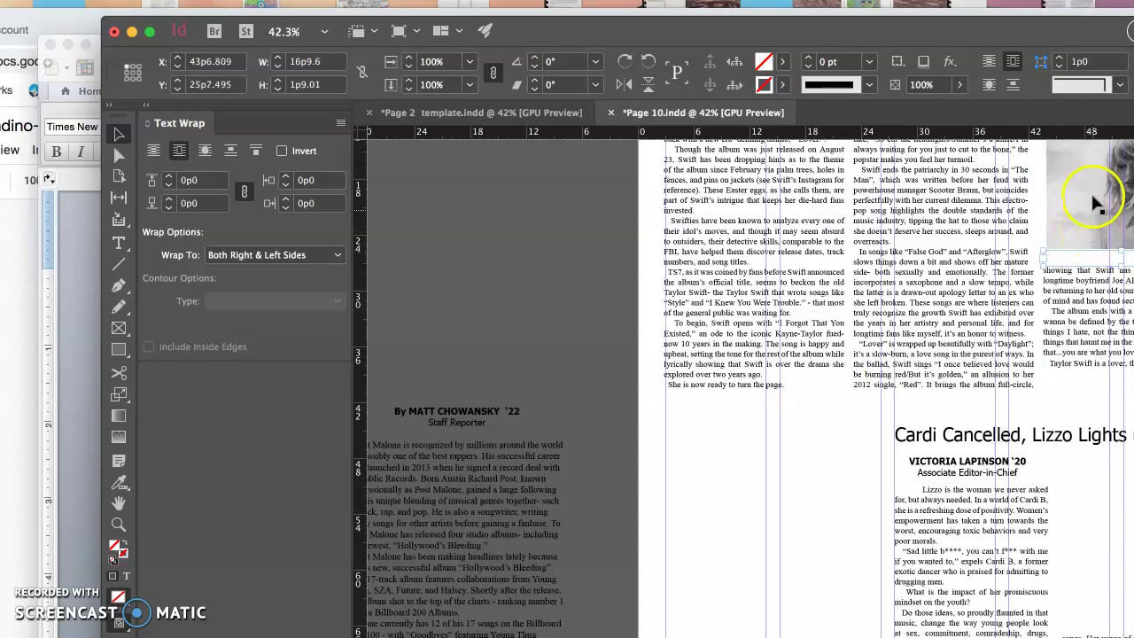
left_click(1094, 263)
Step: Try increasing the album cover photo's text wrap offsets to 1p0 on all sides
left_click(1081, 241)
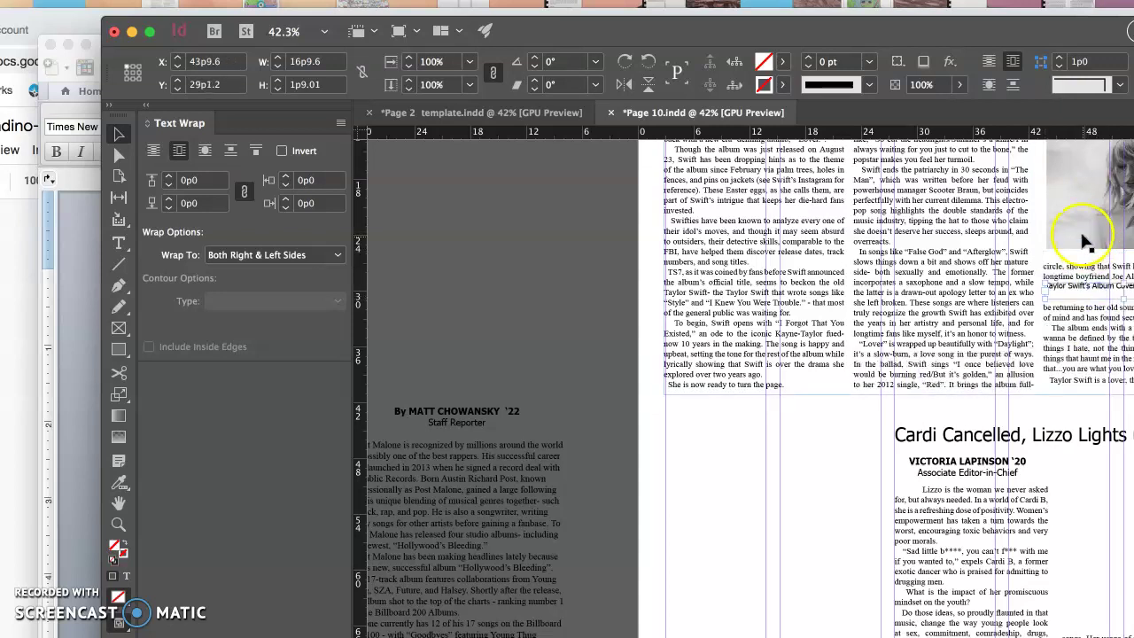
left_click(618, 257)
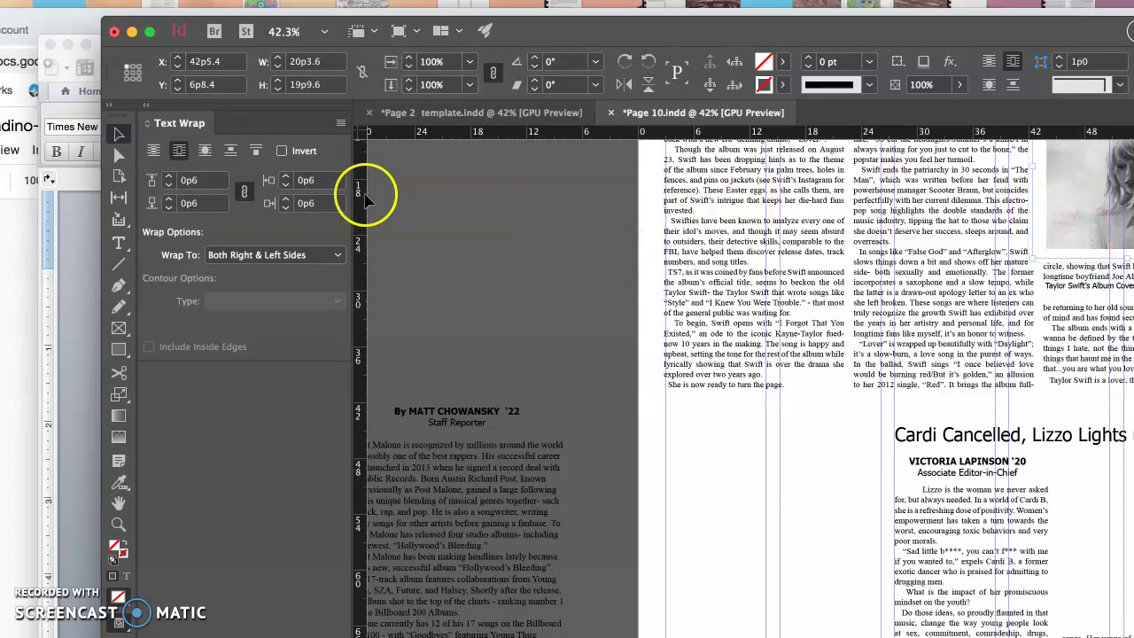
left_click(168, 178)
left_click(167, 178)
left_click(168, 178)
left_click(168, 178)
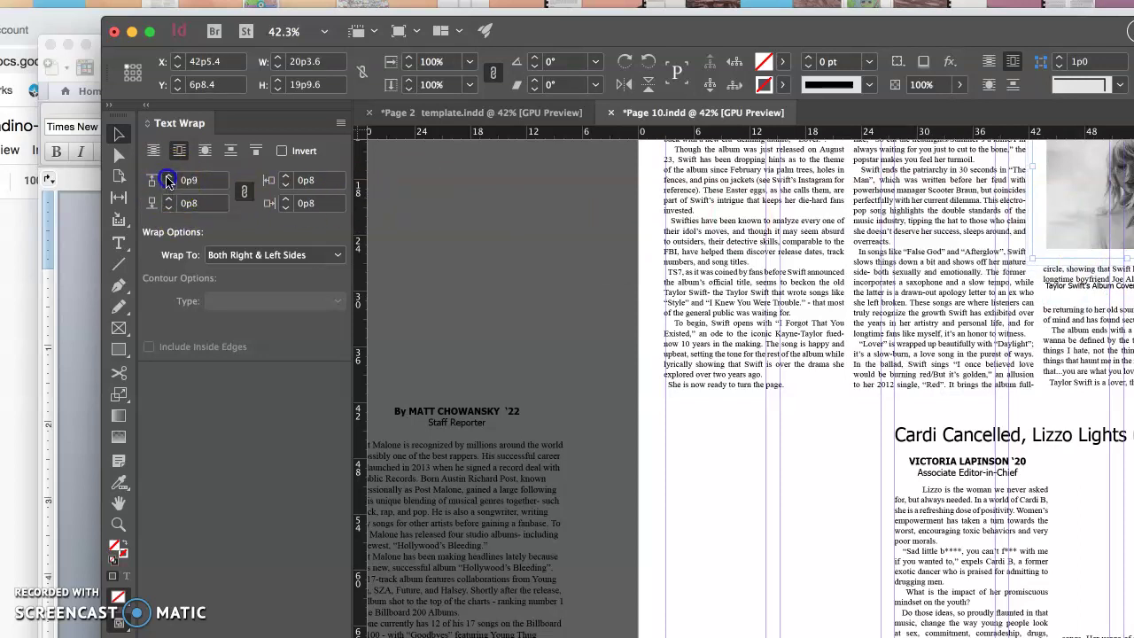
left_click(167, 178)
left_click(167, 179)
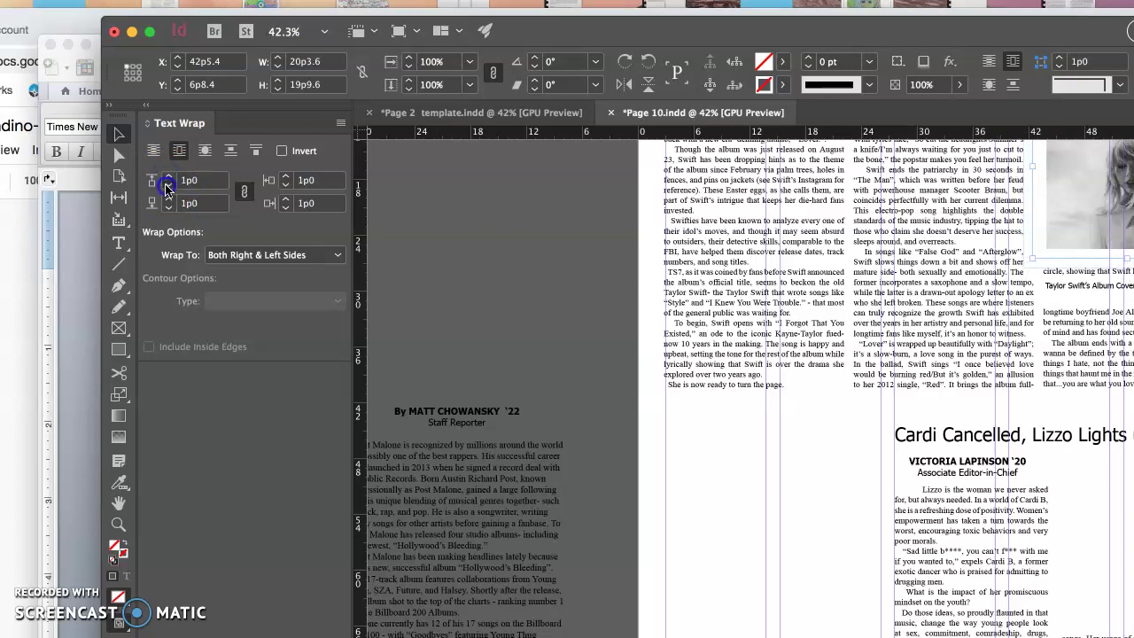
Step: Reduce the album cover photo's text wrap offsets to 0p0 on all four sides
left_click(168, 185)
left_click(168, 185)
left_click(168, 186)
left_click(167, 185)
left_click(168, 186)
left_click(167, 185)
left_click(168, 185)
left_click(167, 186)
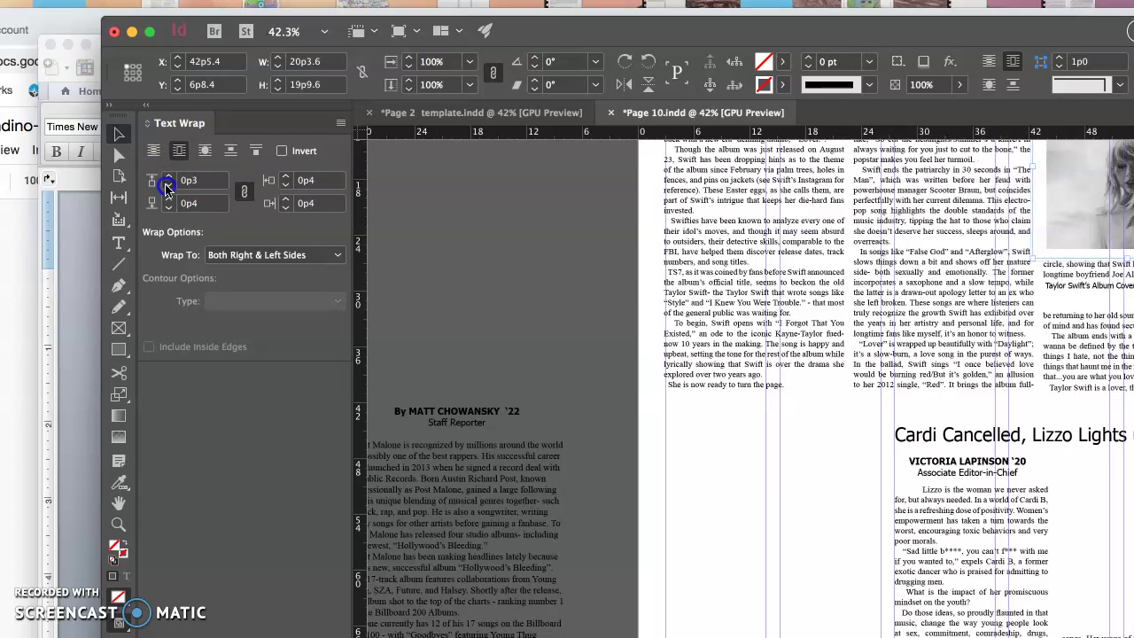
left_click(168, 186)
left_click(168, 185)
left_click(168, 185)
left_click(167, 185)
left_click(167, 185)
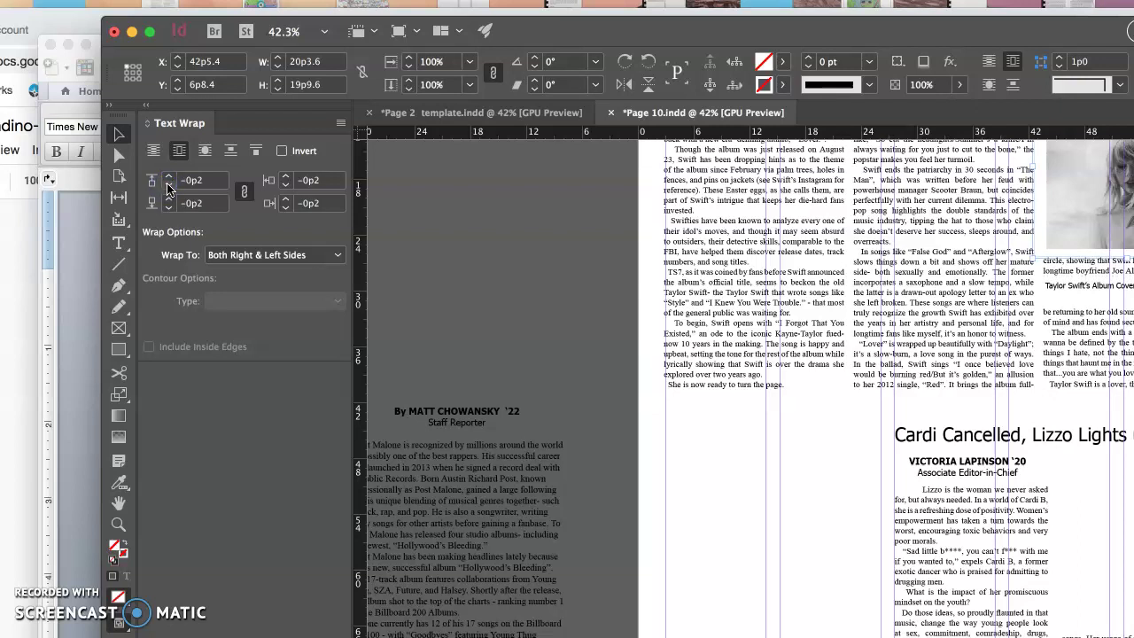
left_click(167, 185)
left_click(169, 178)
left_click(168, 177)
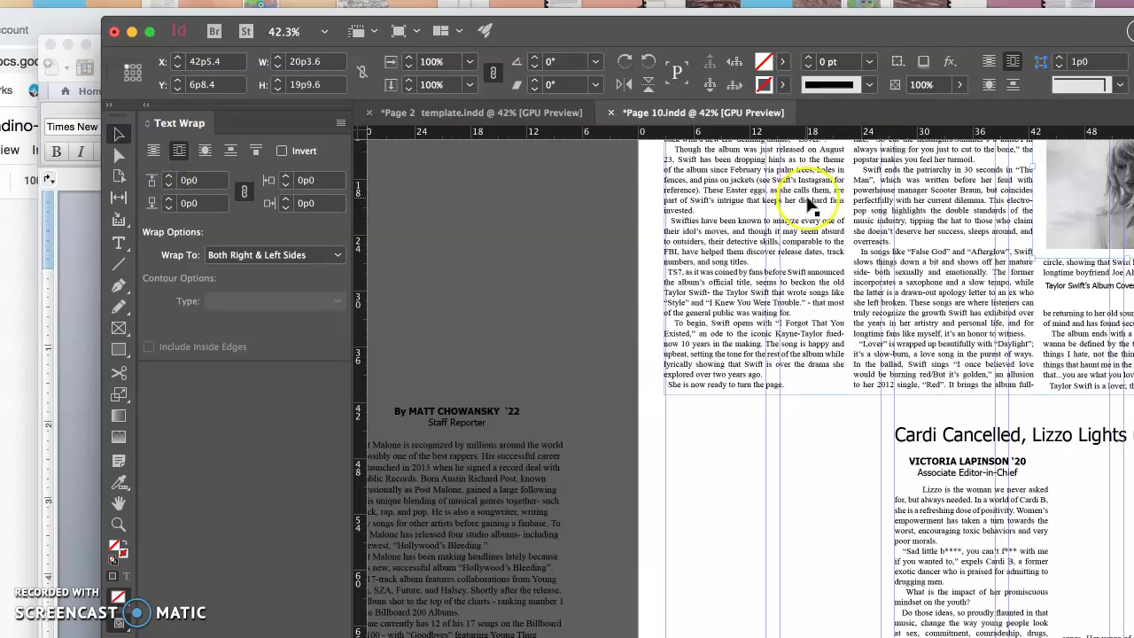
Step: Move the caption up beneath the album cover photo at X 44p1.232, Y 26p6, and widen its frame to about 18p11
left_click(1079, 282)
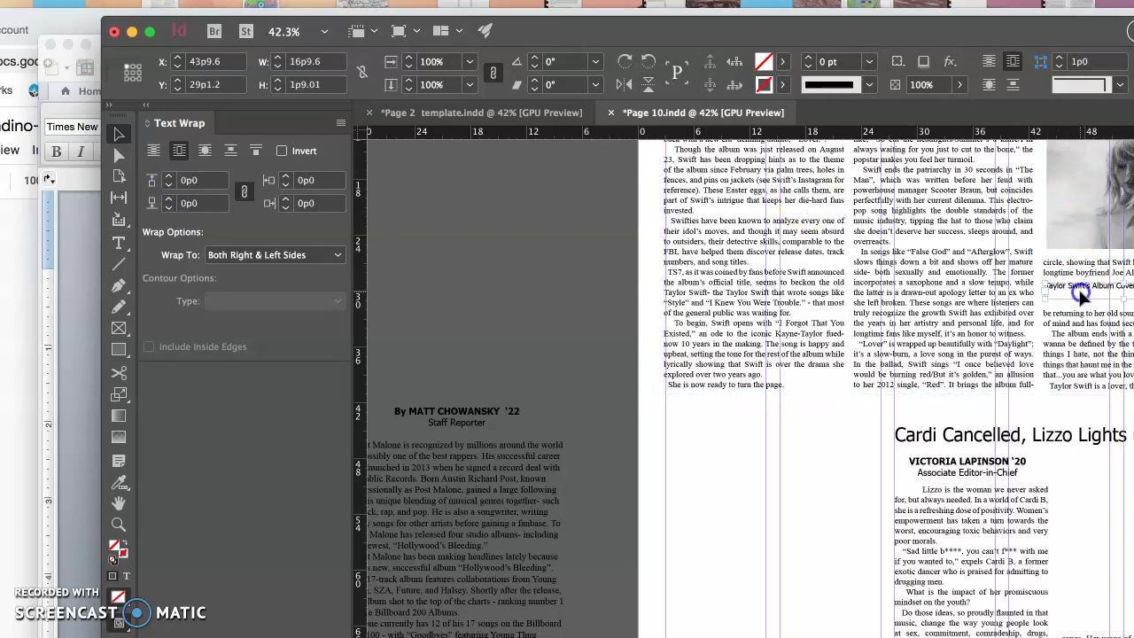
left_click_drag(1082, 292, 1082, 270)
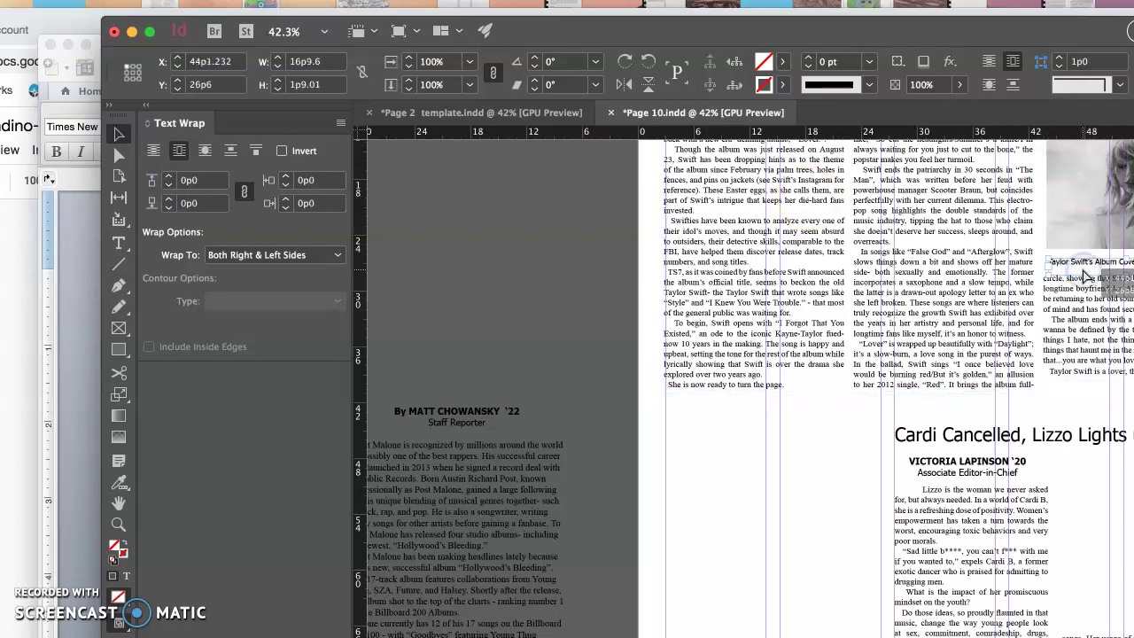
left_click(1092, 299)
left_click(1131, 260)
left_click(1083, 264)
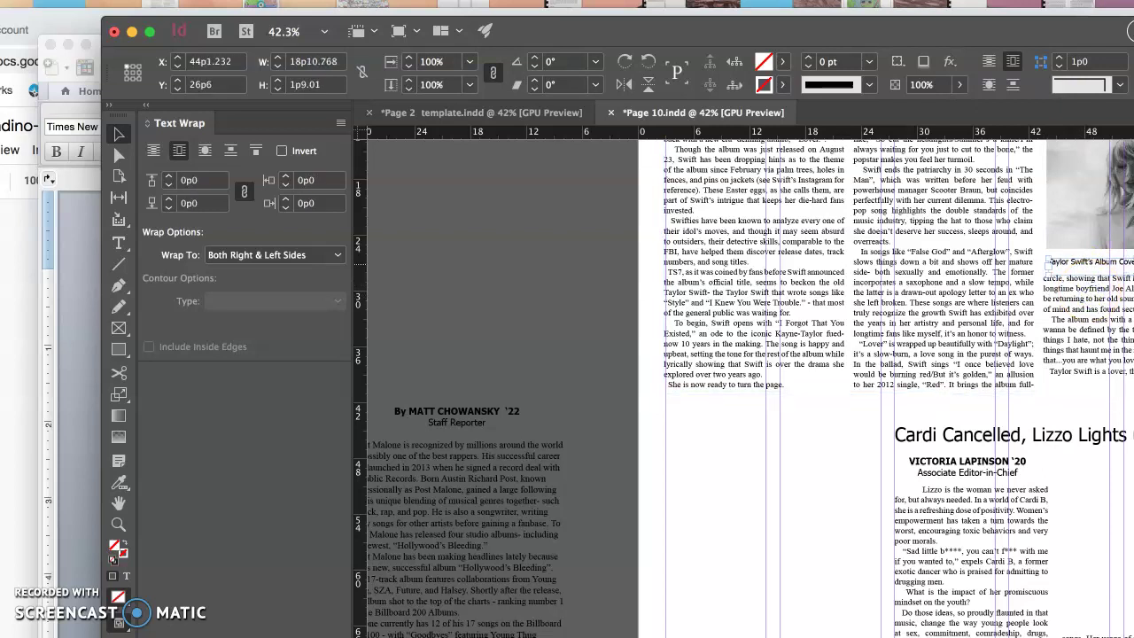
Step: Make the whole caption beneath the album cover photo bold
left_click(118, 243)
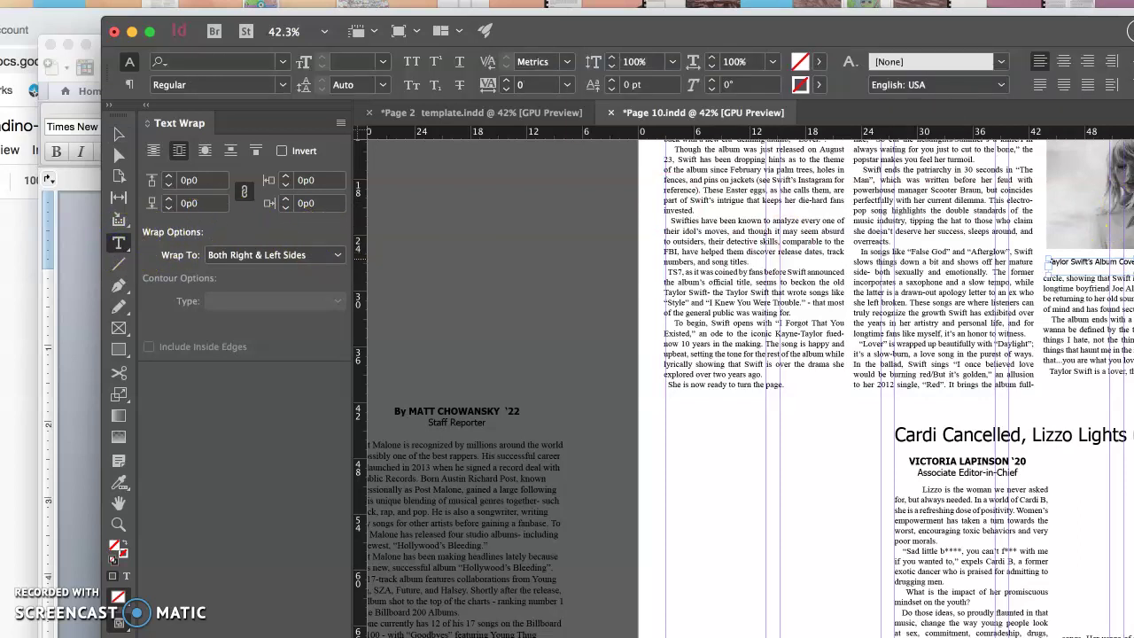
triple_click(1106, 258)
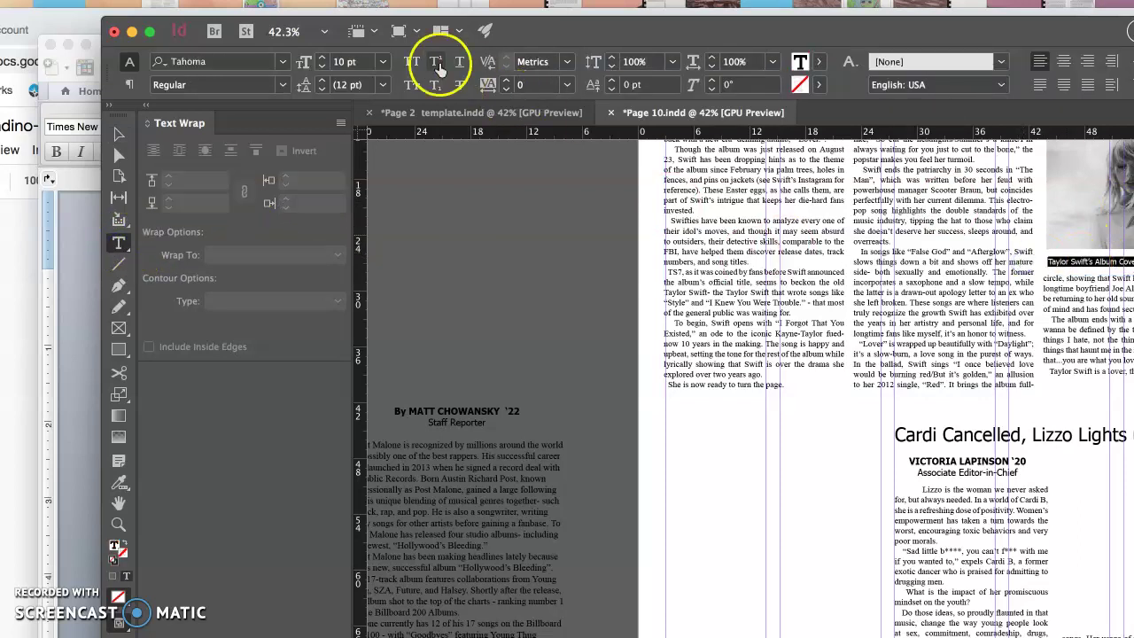
left_click(284, 85)
left_click(178, 115)
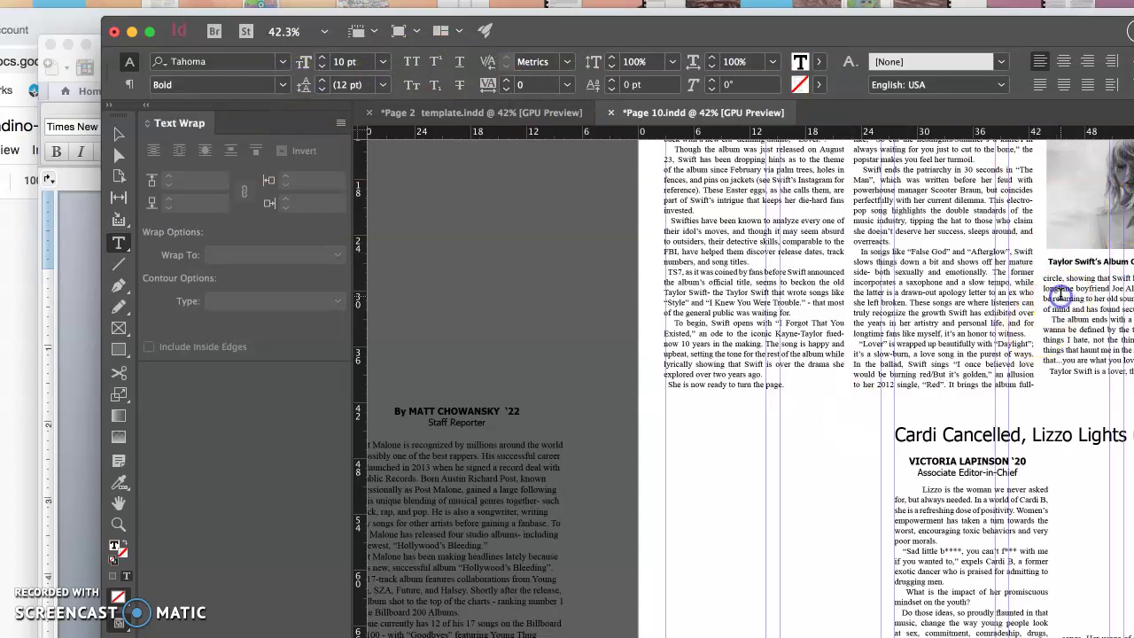
left_click(1063, 292)
Step: Edit the album photo caption to use lowercase for "album cover", reading Taylor Swift's album cover for "Lover"
left_click(1111, 264)
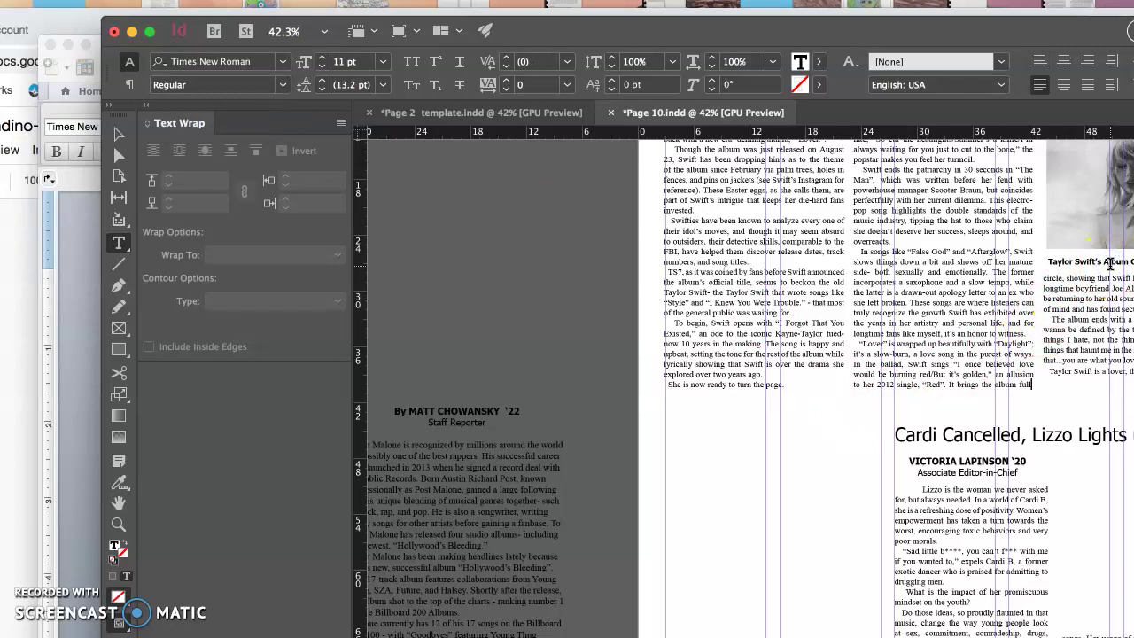
left_click(1120, 263)
left_click(118, 134)
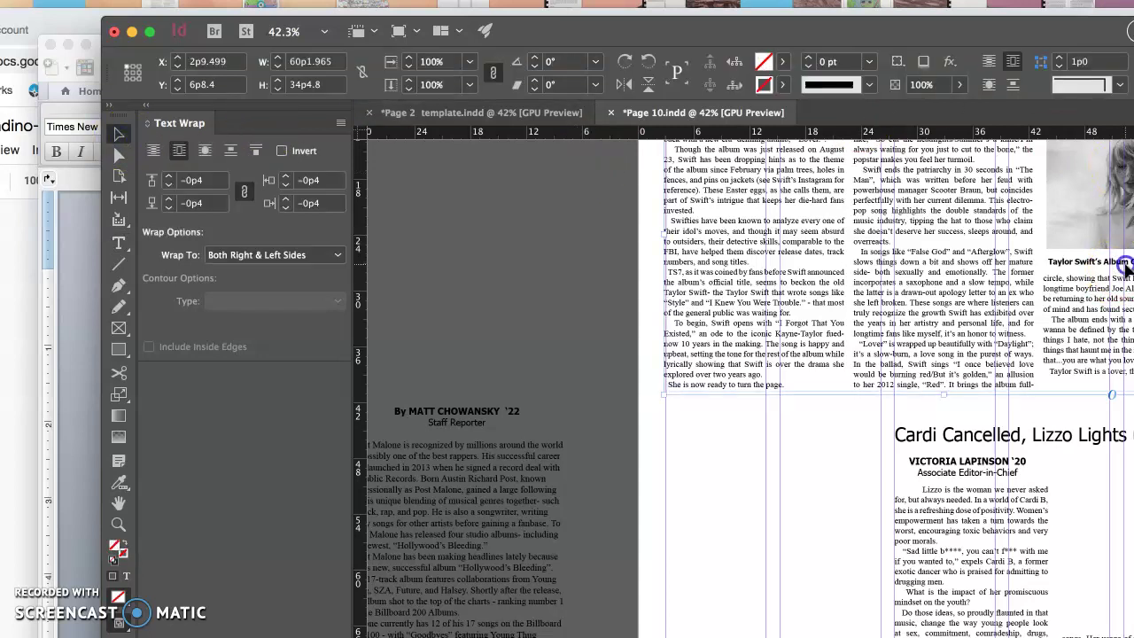
left_click(1113, 261)
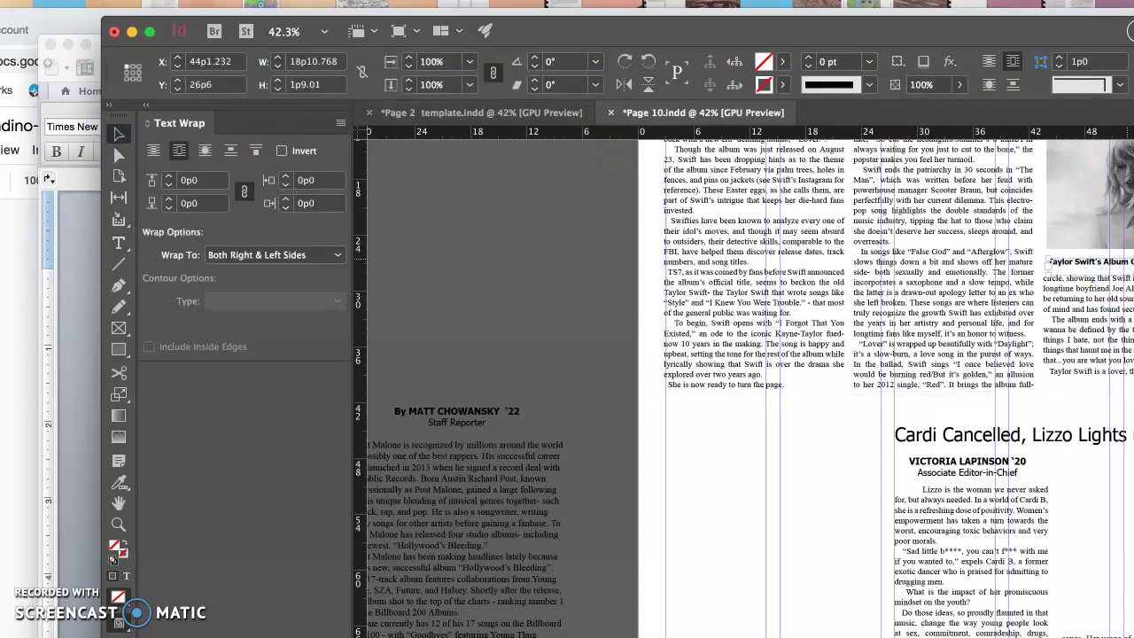
double_click(1107, 268)
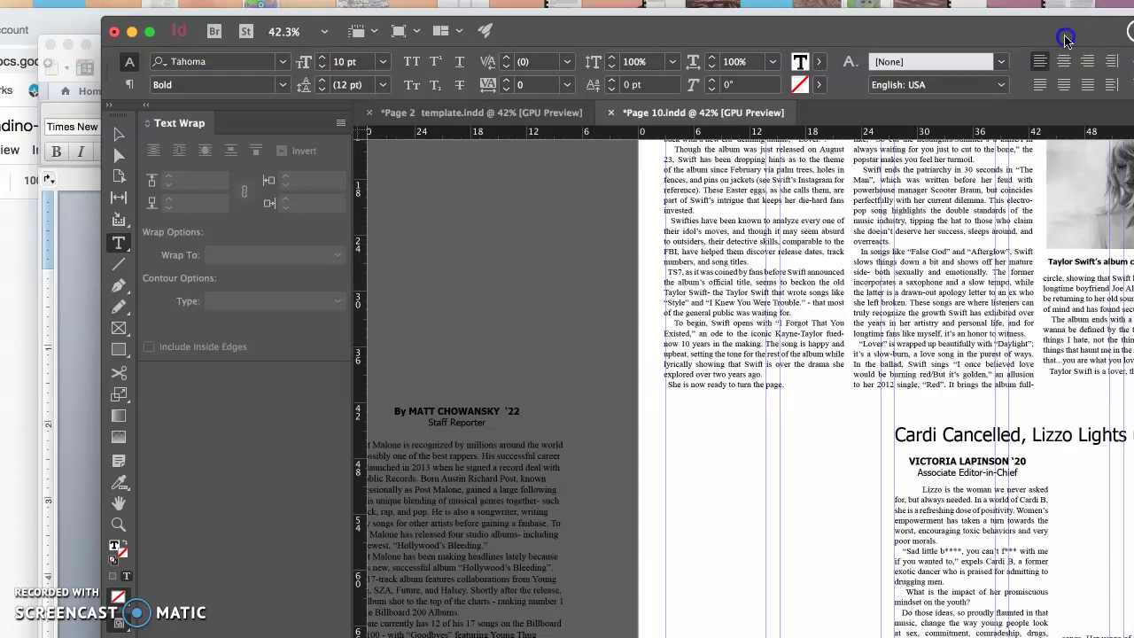
Step: Shift the window to bring the album cover photo fully into view and display the page at actual size
left_click_drag(1106, 33, 819, 75)
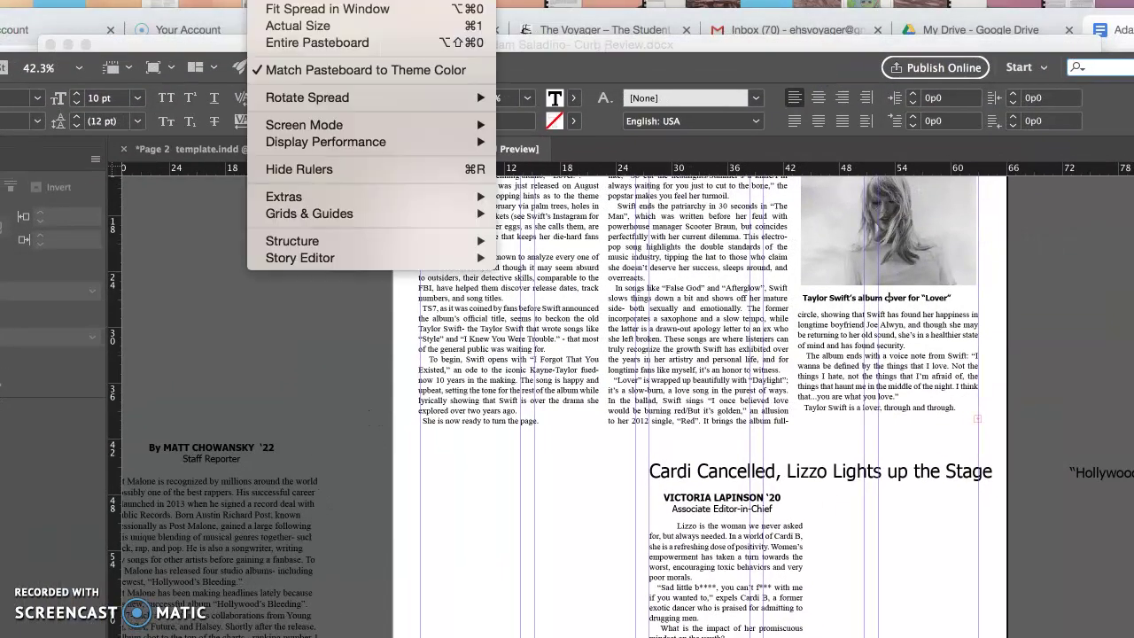
left_click(302, 24)
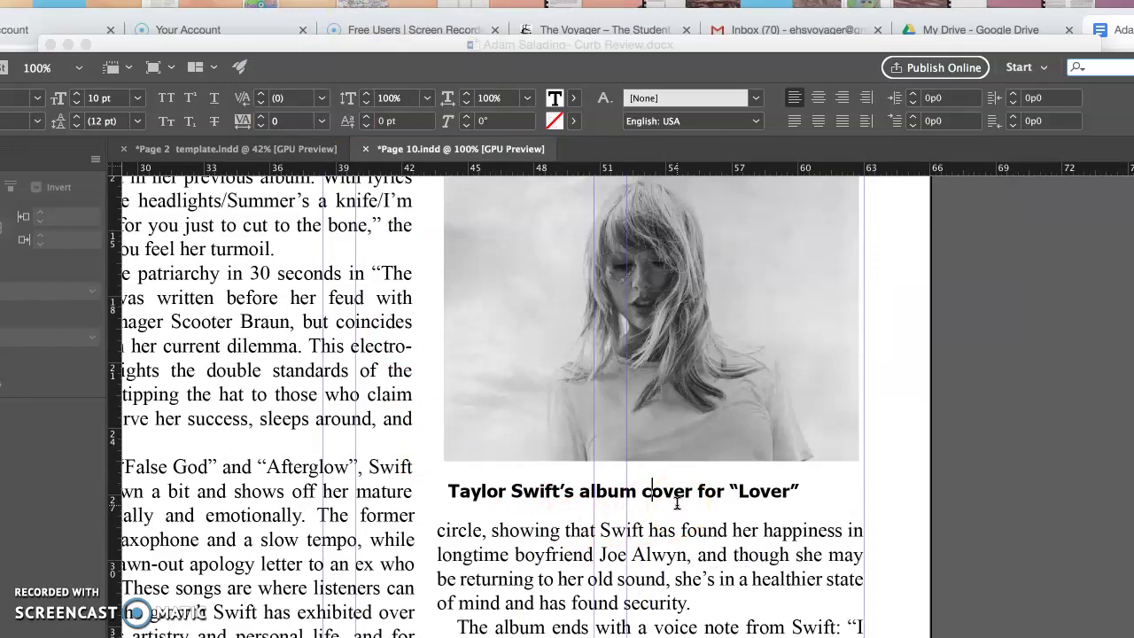
left_click(817, 461)
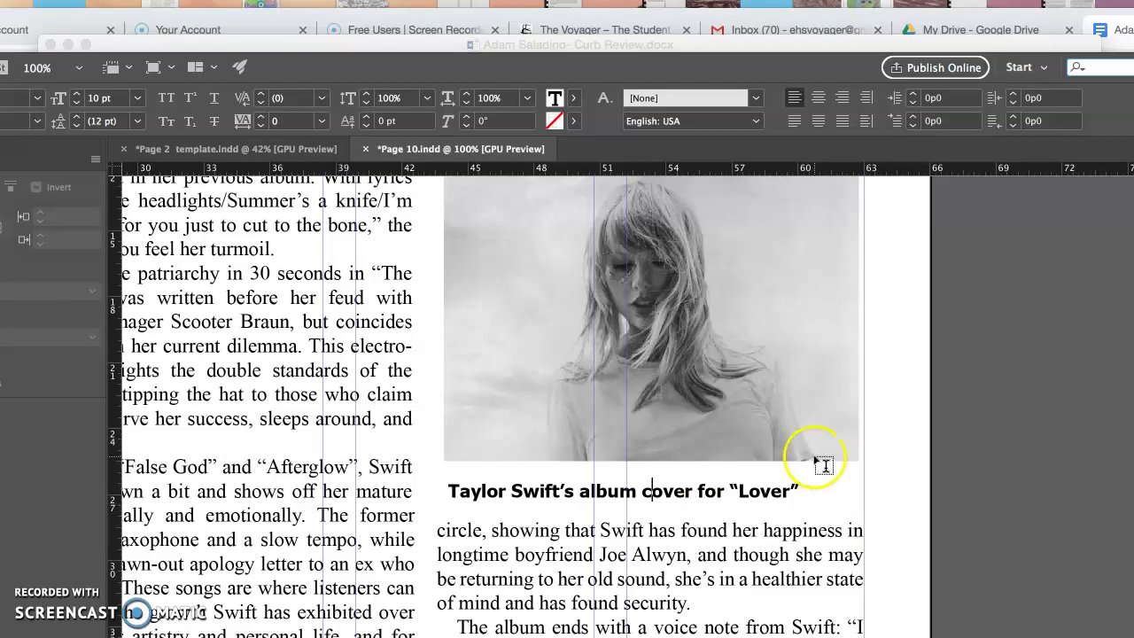
key("BackSpace")
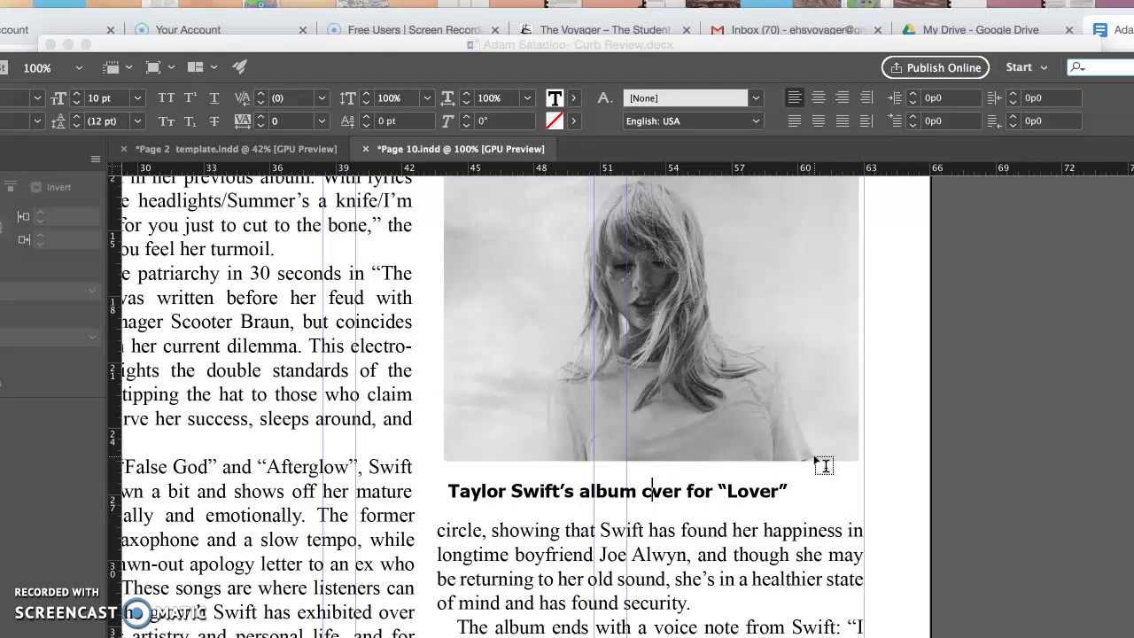
Step: Insert the missing "o" in the photo caption so it reads "album cover"
left_click(836, 452)
left_click(1015, 521)
left_click(661, 492)
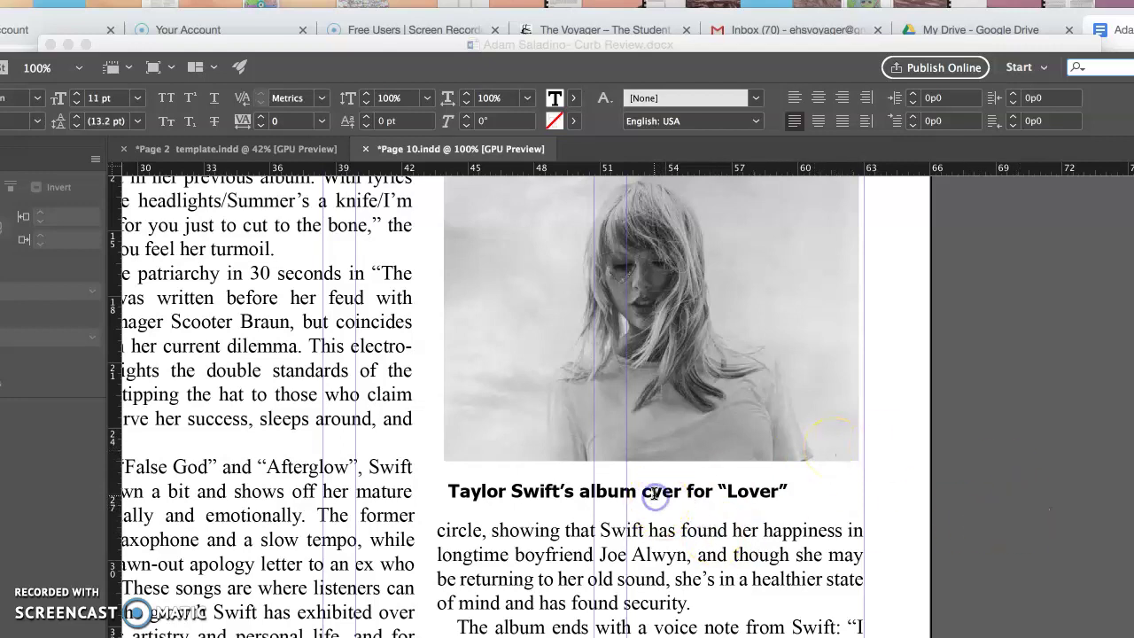
left_click(304, 483)
key("Escape")
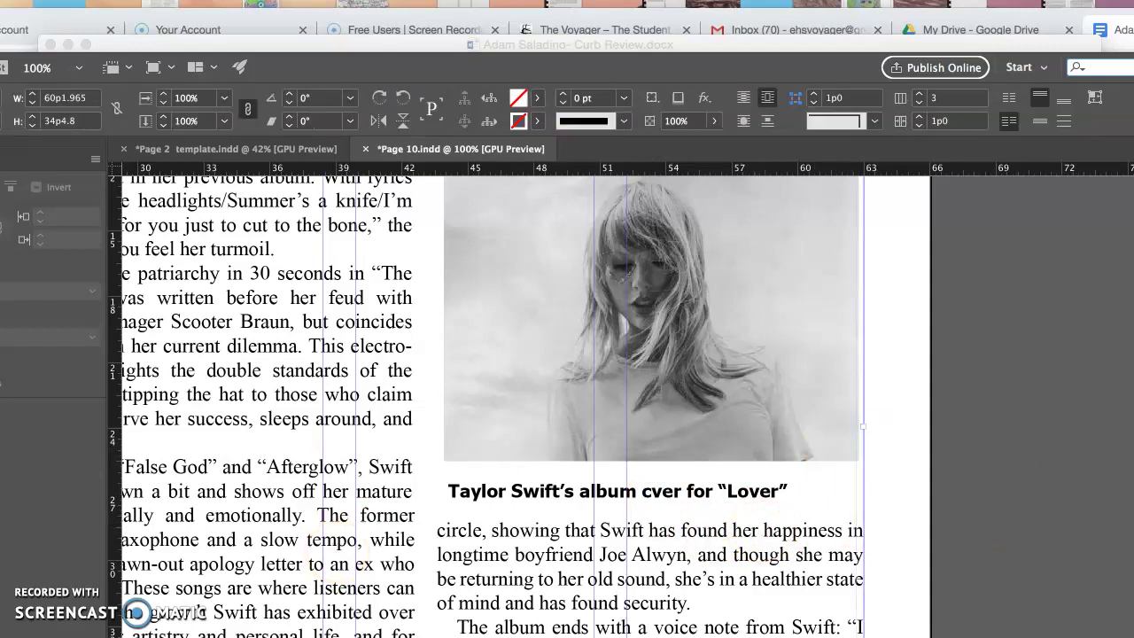
left_click(538, 434)
left_click(647, 492)
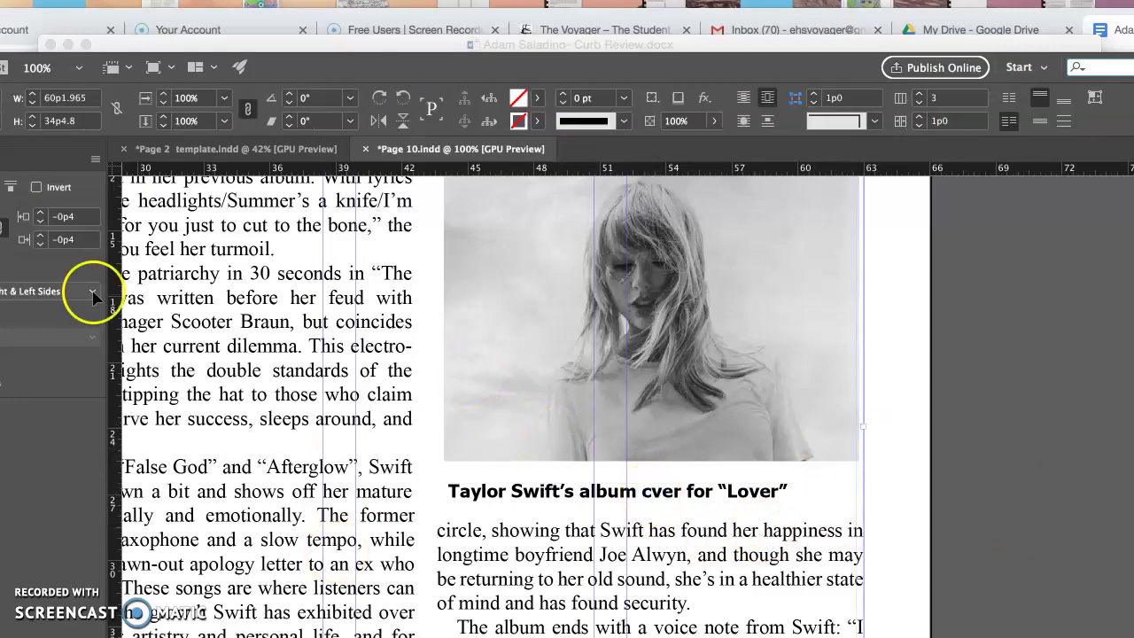
key("t")
left_click(654, 499)
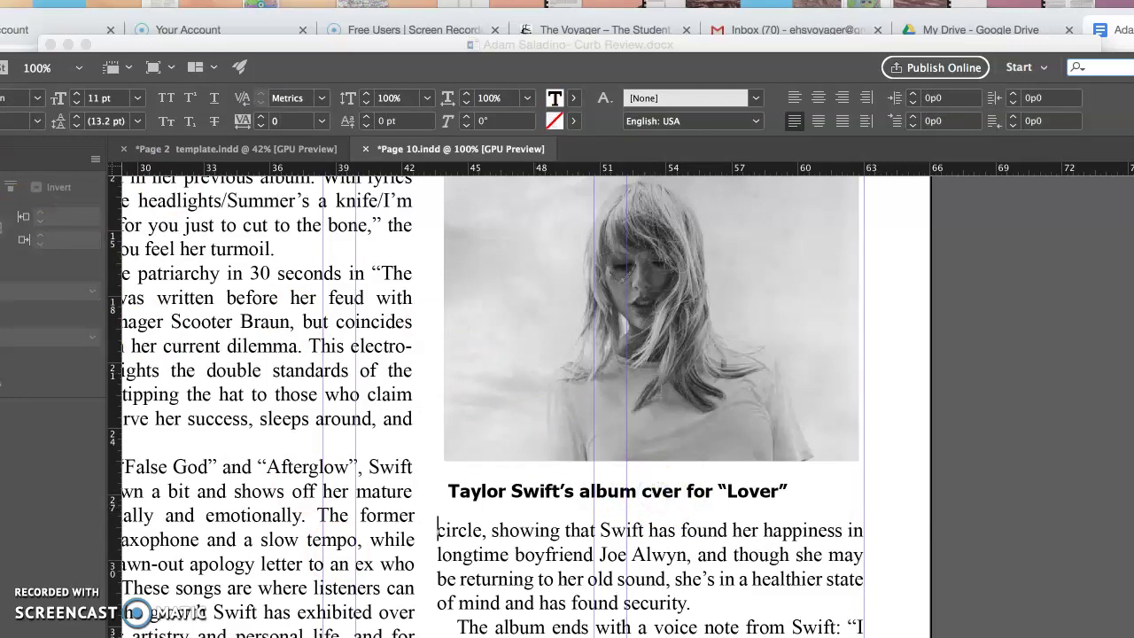
key("Escape")
left_click(476, 454)
left_click(523, 487)
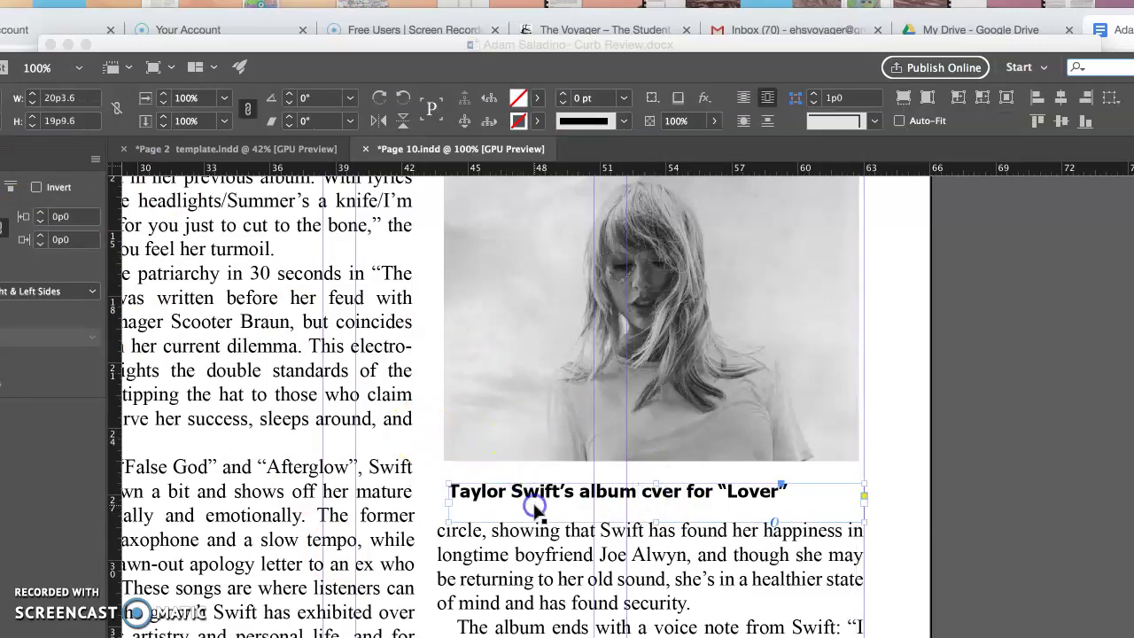
double_click(780, 489)
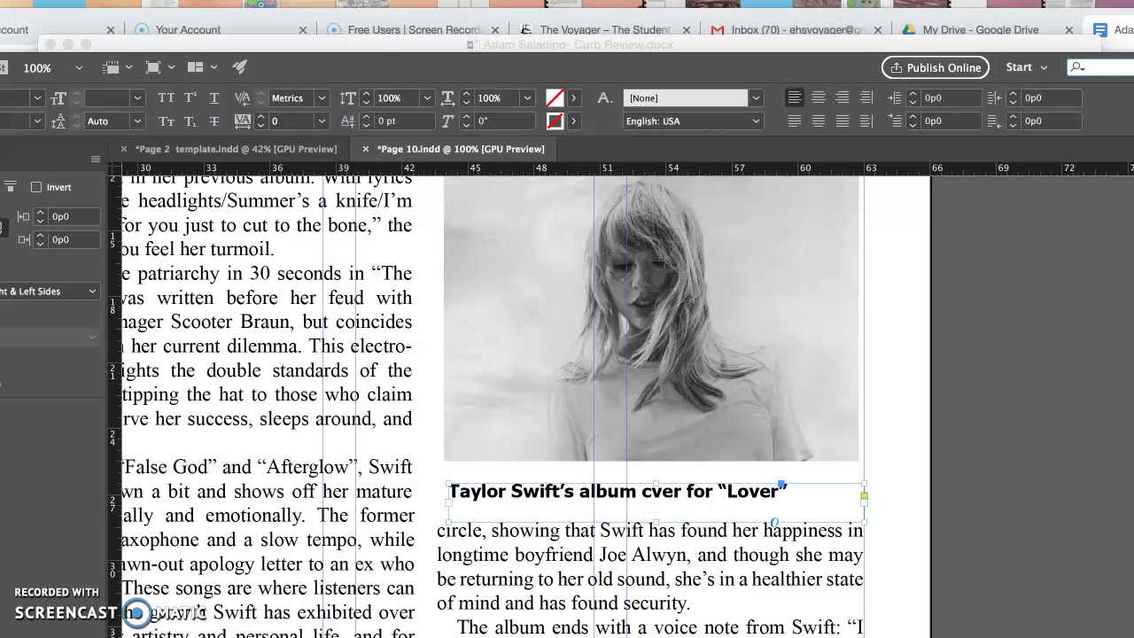
left_click(652, 491)
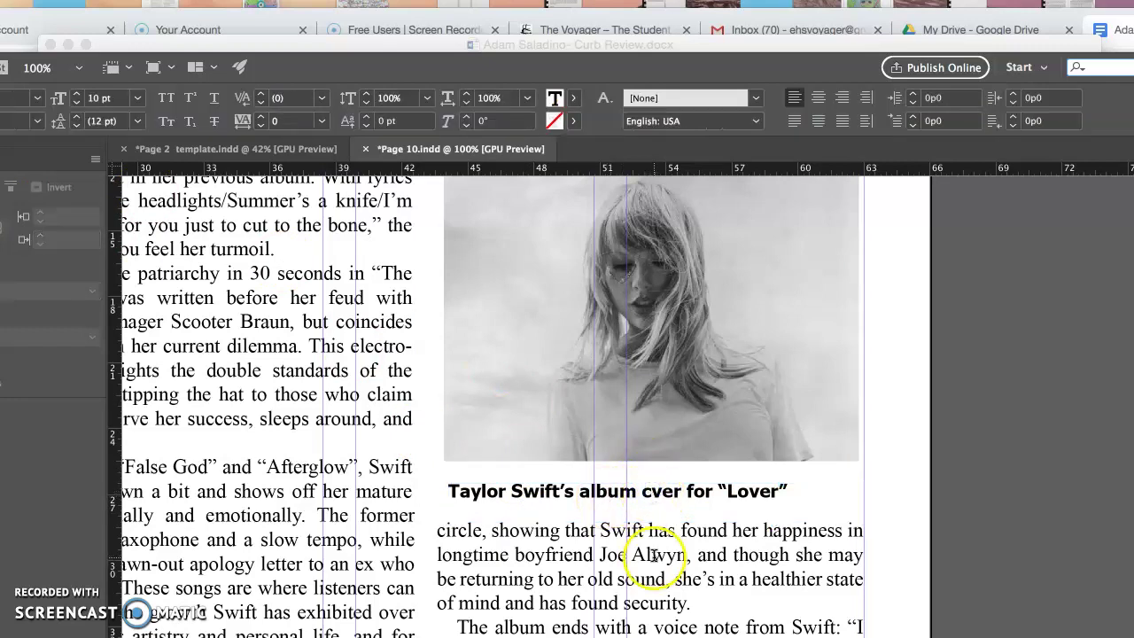
type("o")
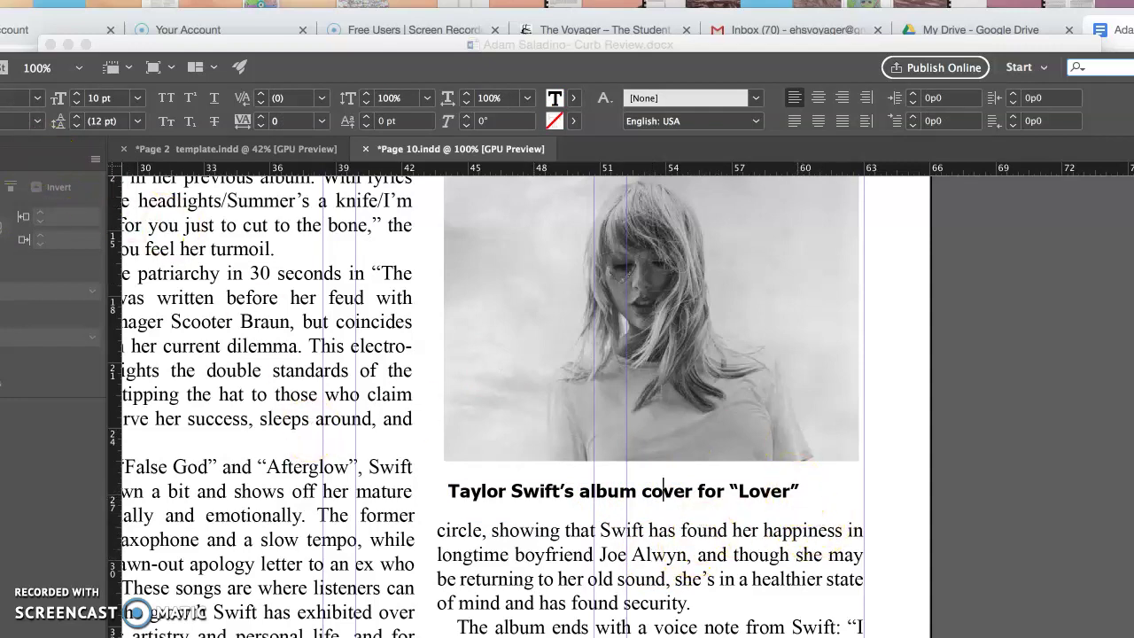
Step: Nudge the caption to the photo's left edge and trim the photo frame's left and bottom sides to the image, about 18p11 by 18p10
key("Escape")
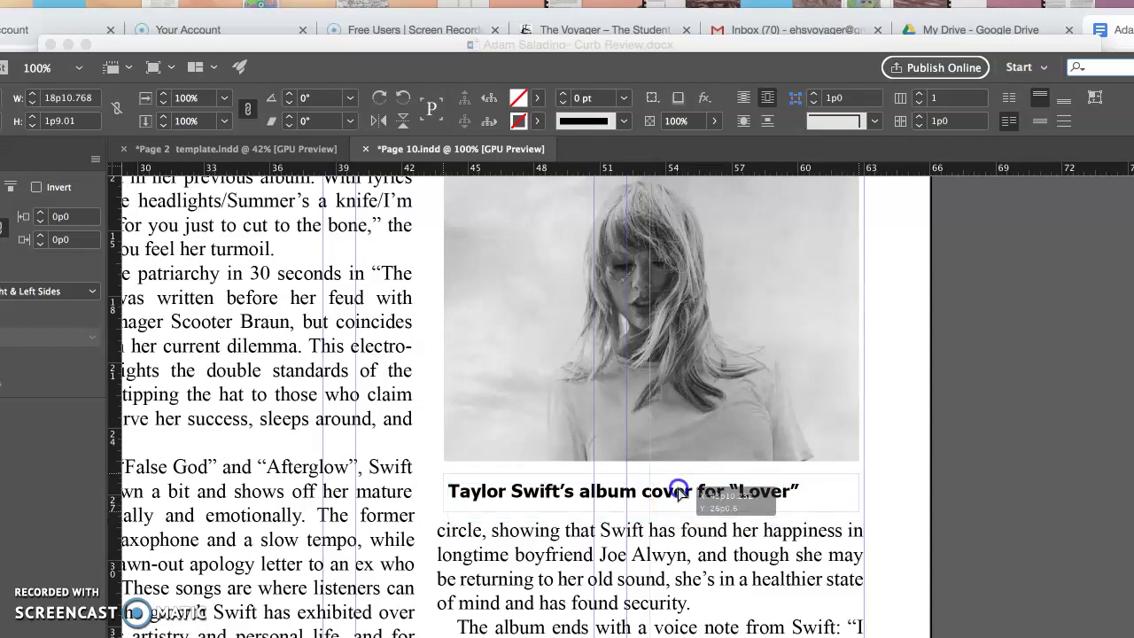
left_click_drag(678, 492, 673, 492)
left_click(637, 330)
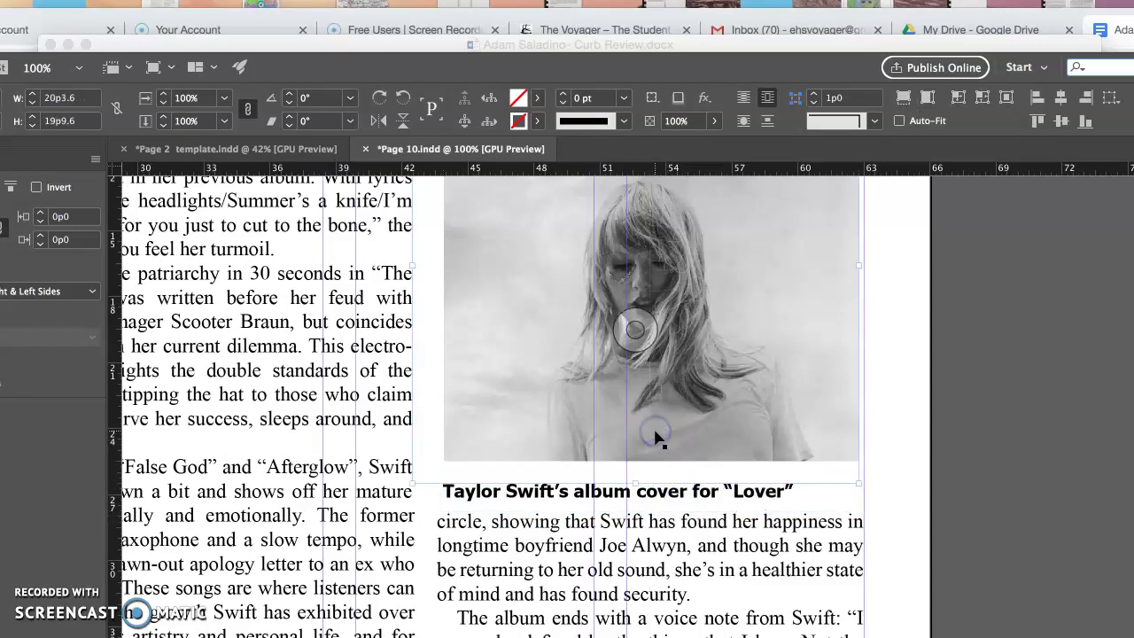
left_click(491, 283)
left_click(911, 361)
left_click(819, 384)
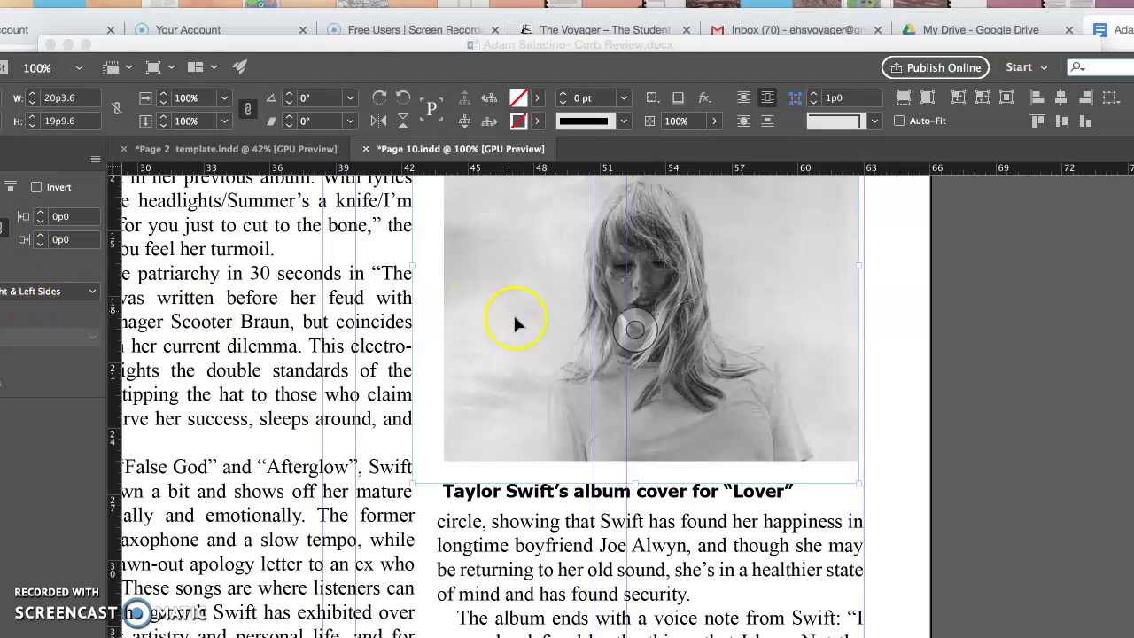
left_click_drag(413, 265, 444, 264)
left_click_drag(655, 485, 649, 463)
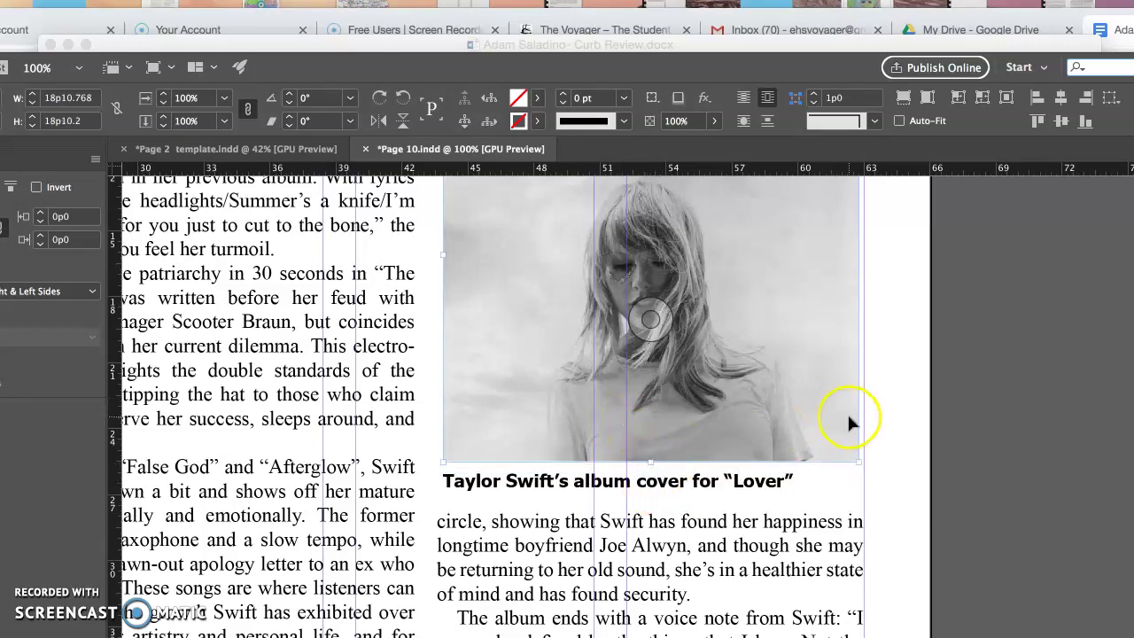
Step: Extend the album cover photo frame's right edge just past the column guide, to a width of 19p3.733
scroll(805, 372, "up", 5)
scroll(802, 367, "down", 10)
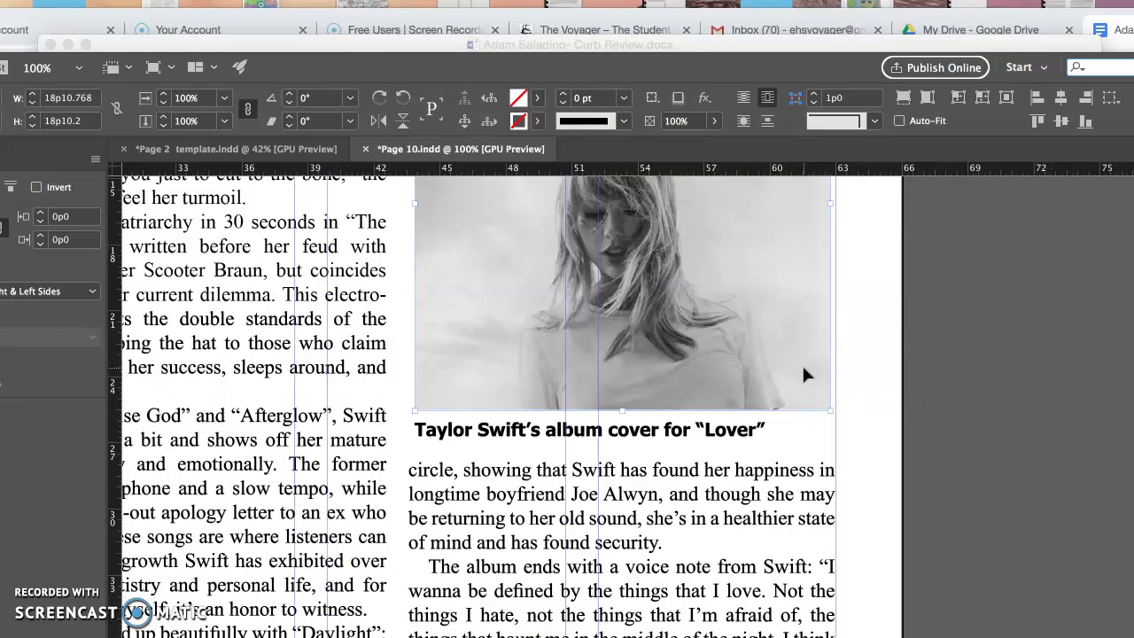
scroll(760, 292, "up", 6)
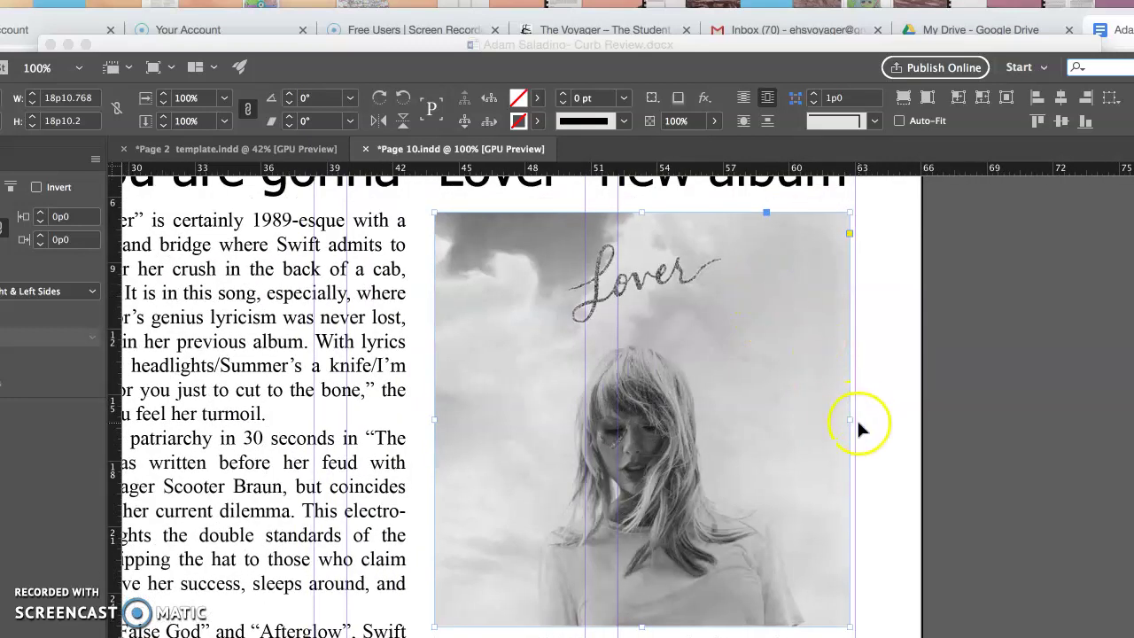
left_click_drag(850, 418, 855, 418)
left_click(878, 439)
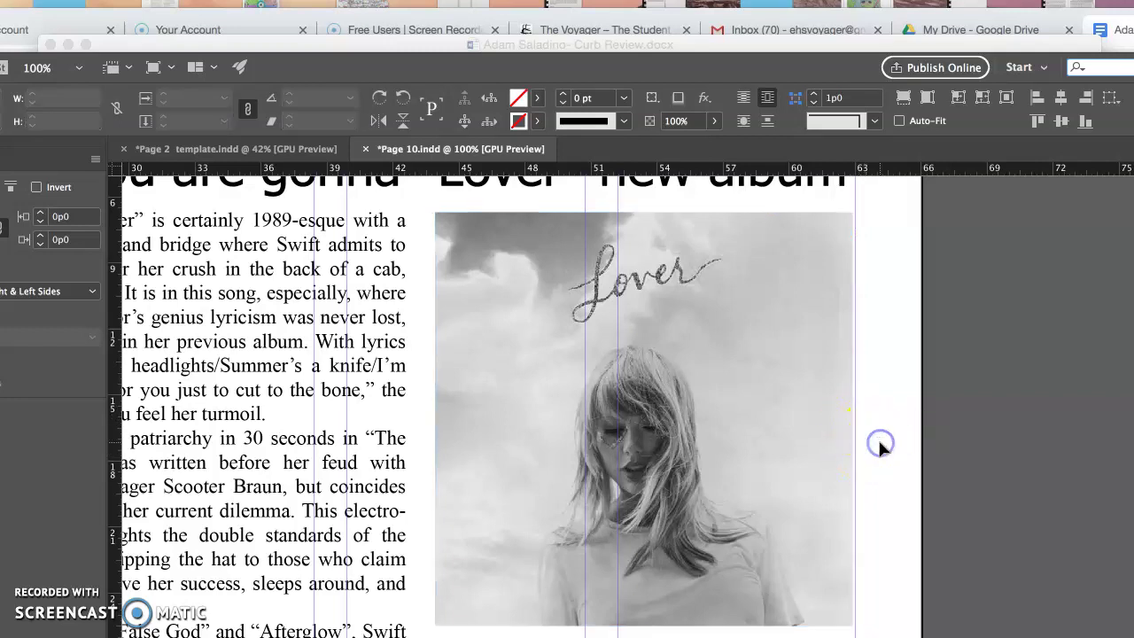
left_click(836, 434)
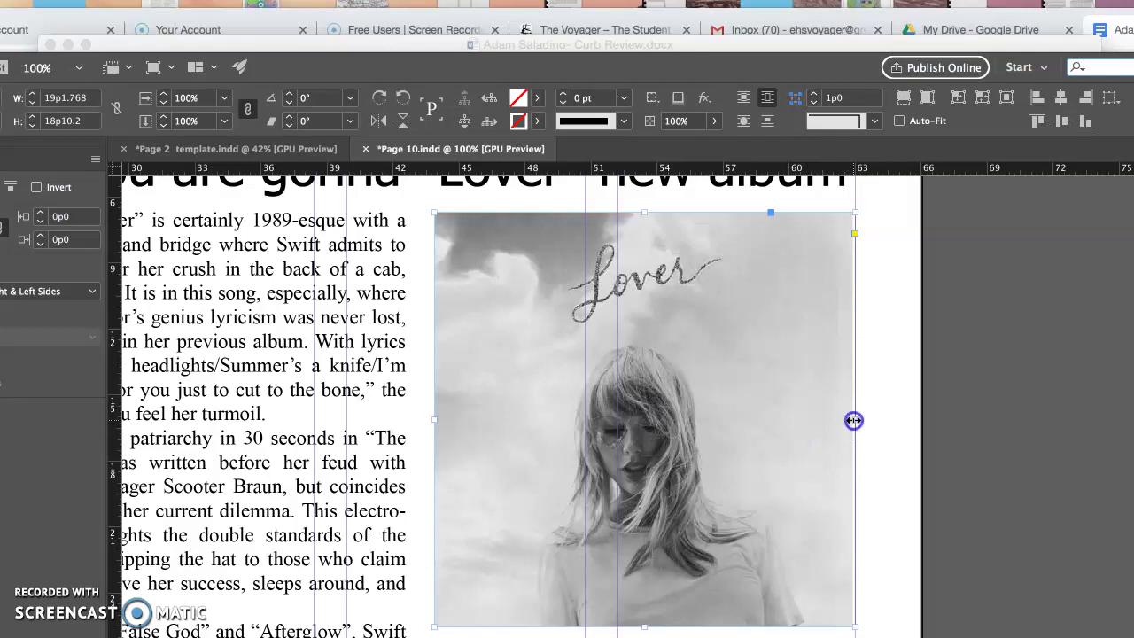
left_click_drag(854, 420, 857, 420)
left_click(904, 427)
left_click(821, 429)
Step: Apply Fill Frame Proportionally to the album cover photo
left_click(174, 2)
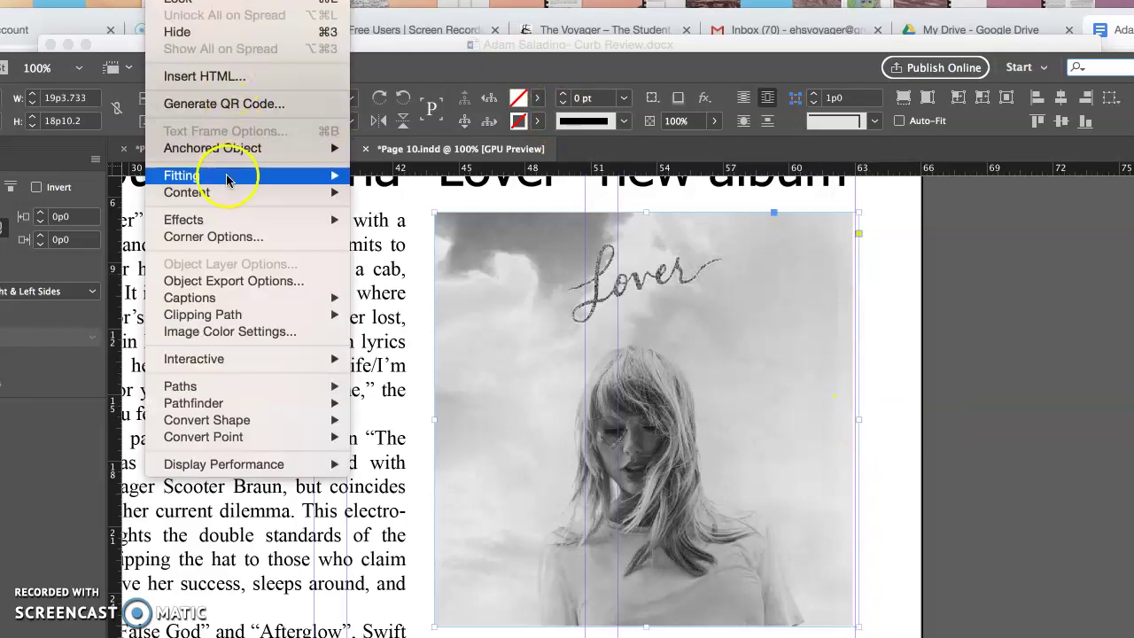
mouse_move(278, 174)
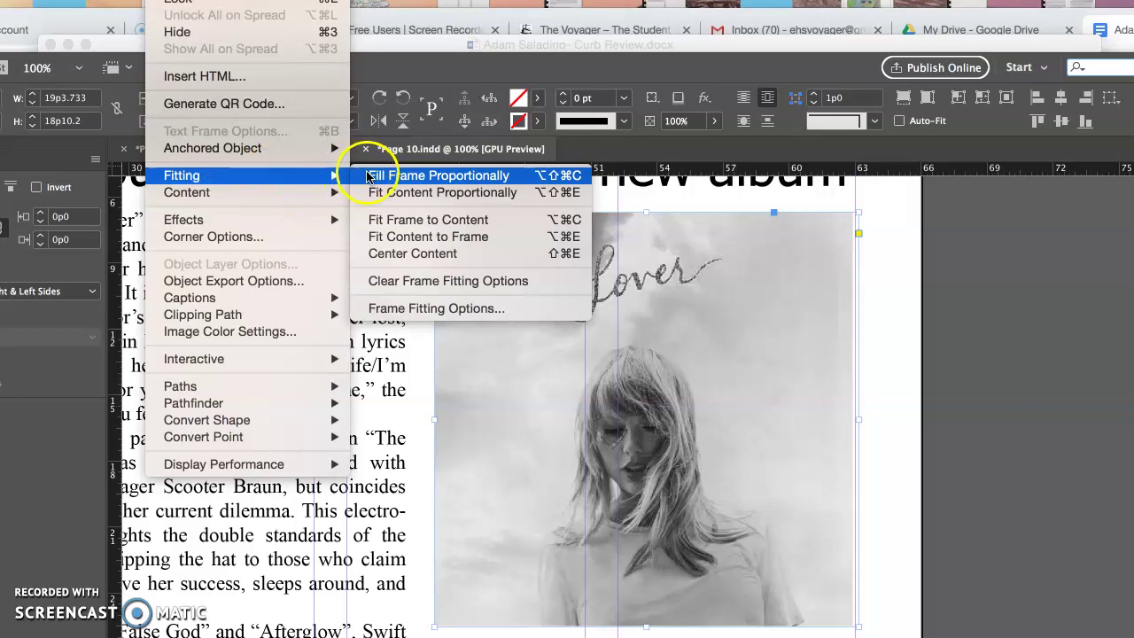
left_click(372, 178)
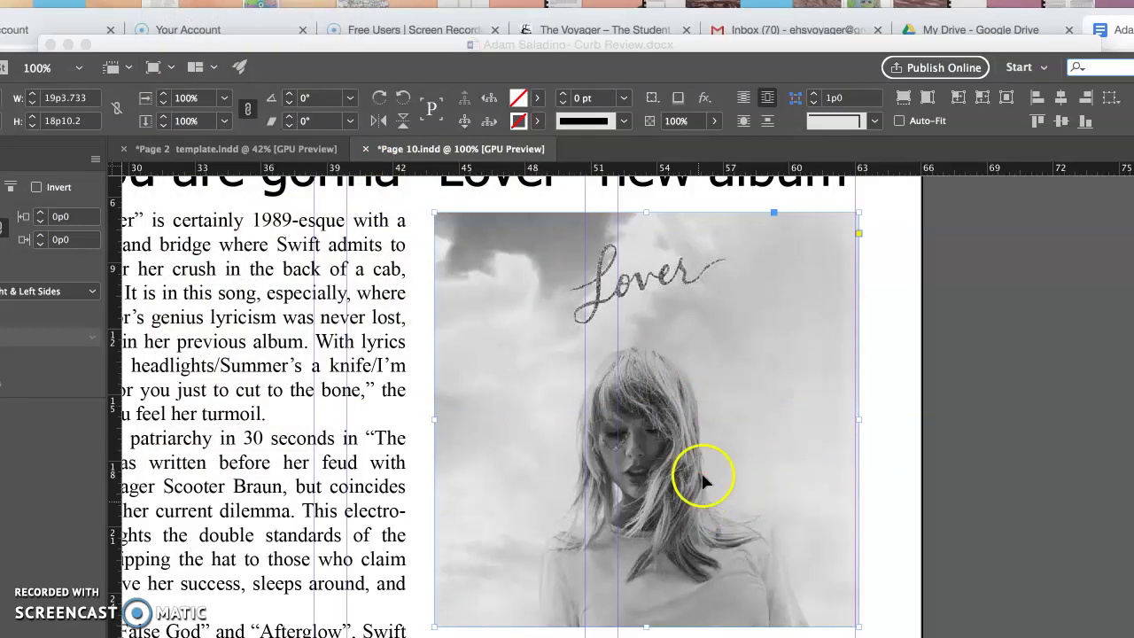
Step: Check how the caption and the article text sit beneath the album cover photo, and fit the whole spread in view
scroll(795, 385, "down", 10)
scroll(747, 362, "up", 9)
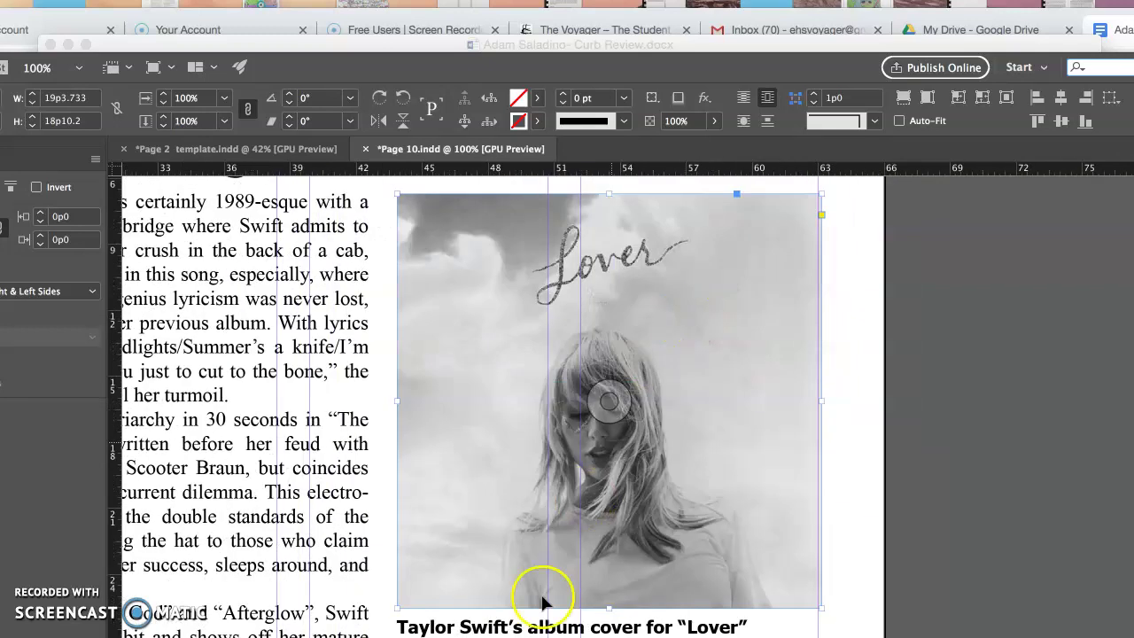
left_click(406, 620)
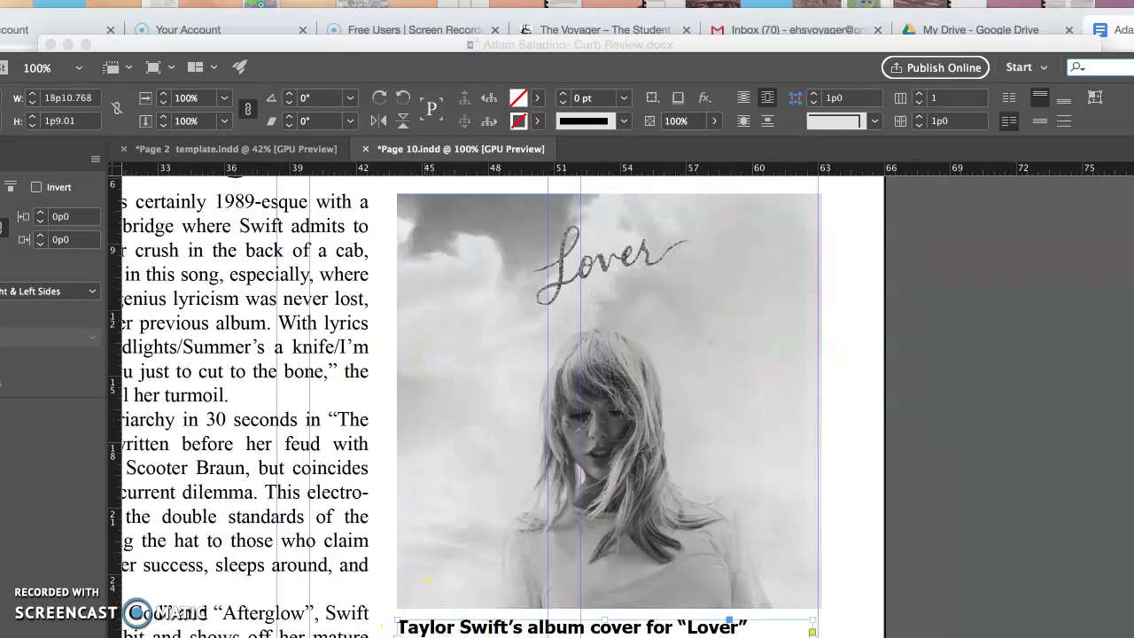
left_click(835, 545)
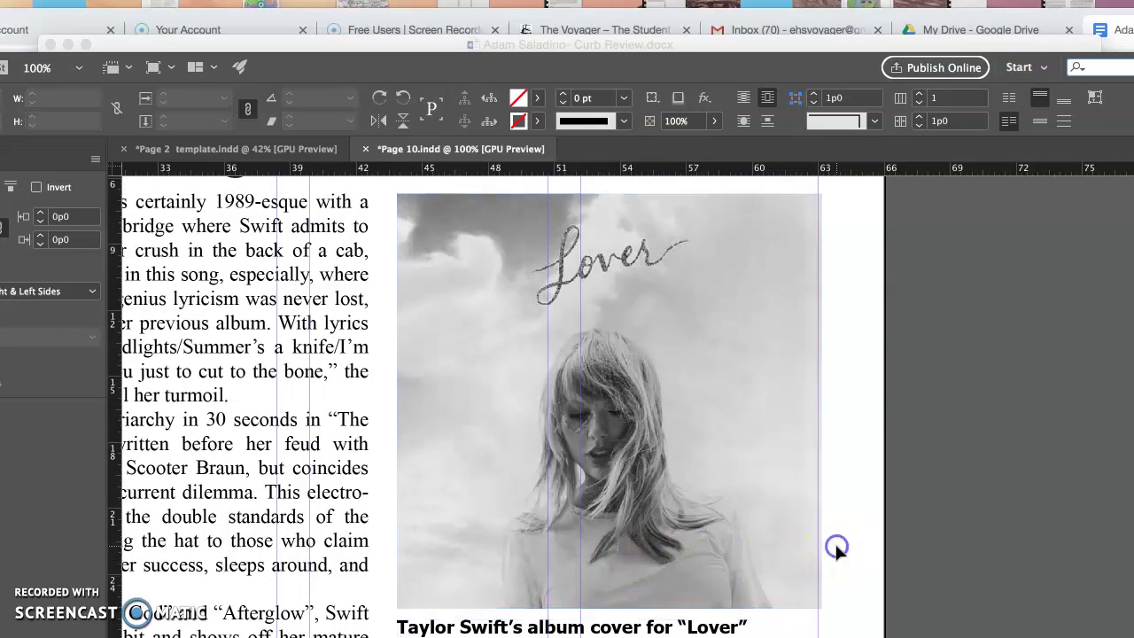
scroll(835, 541, "down", 7)
scroll(834, 541, "up", 4)
scroll(835, 540, "left", 2)
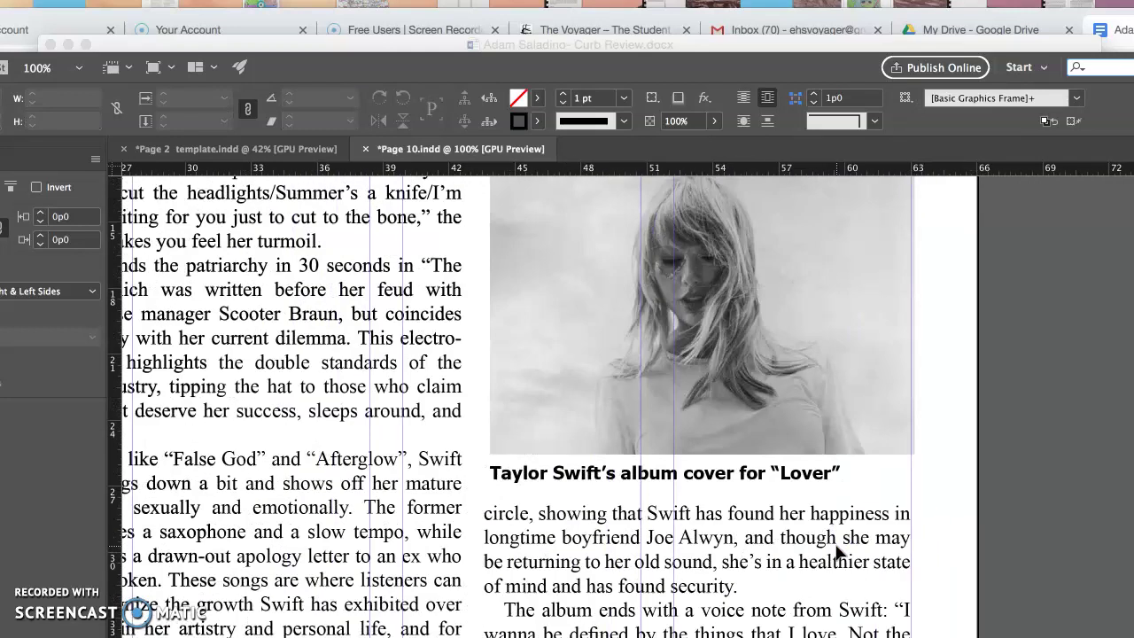
scroll(837, 550, "down", 1)
left_click(270, 1)
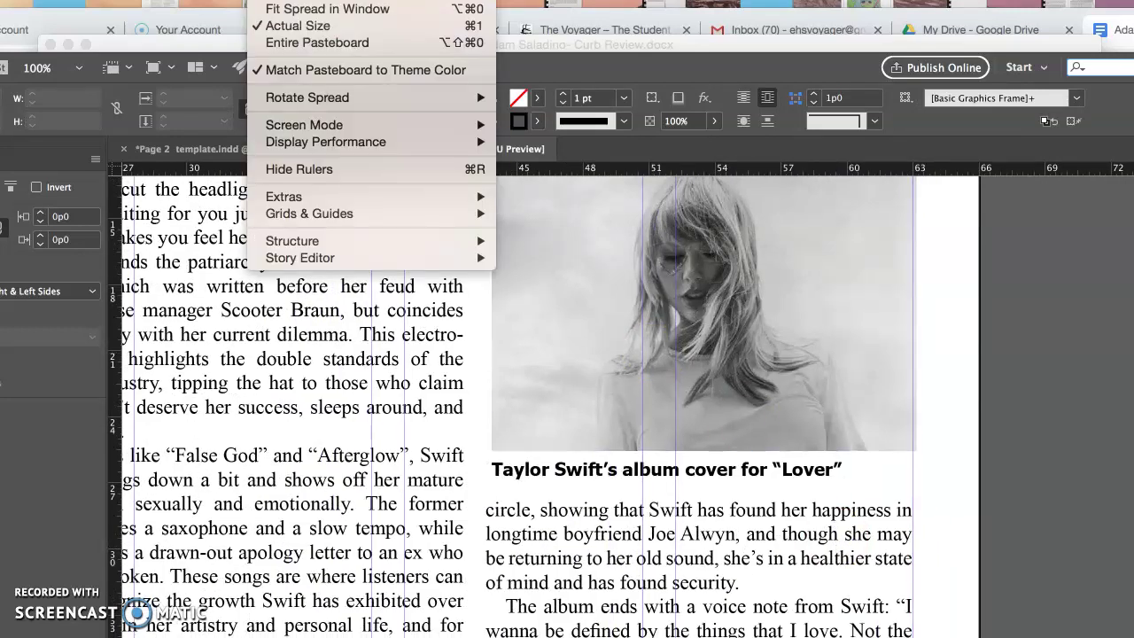
left_click(312, 11)
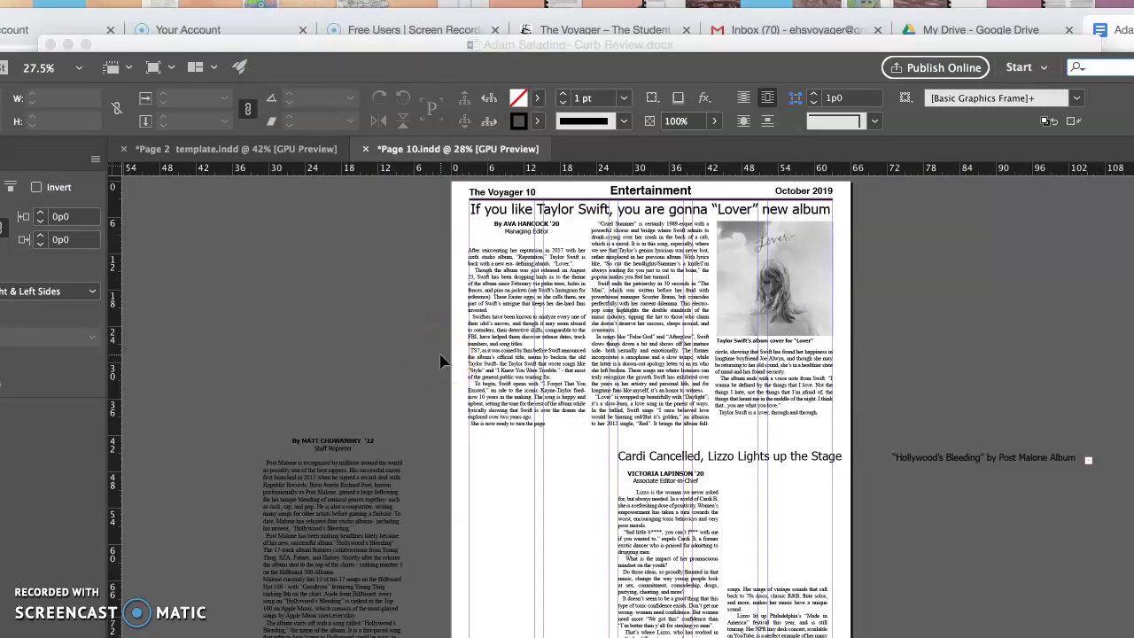
left_click(701, 400)
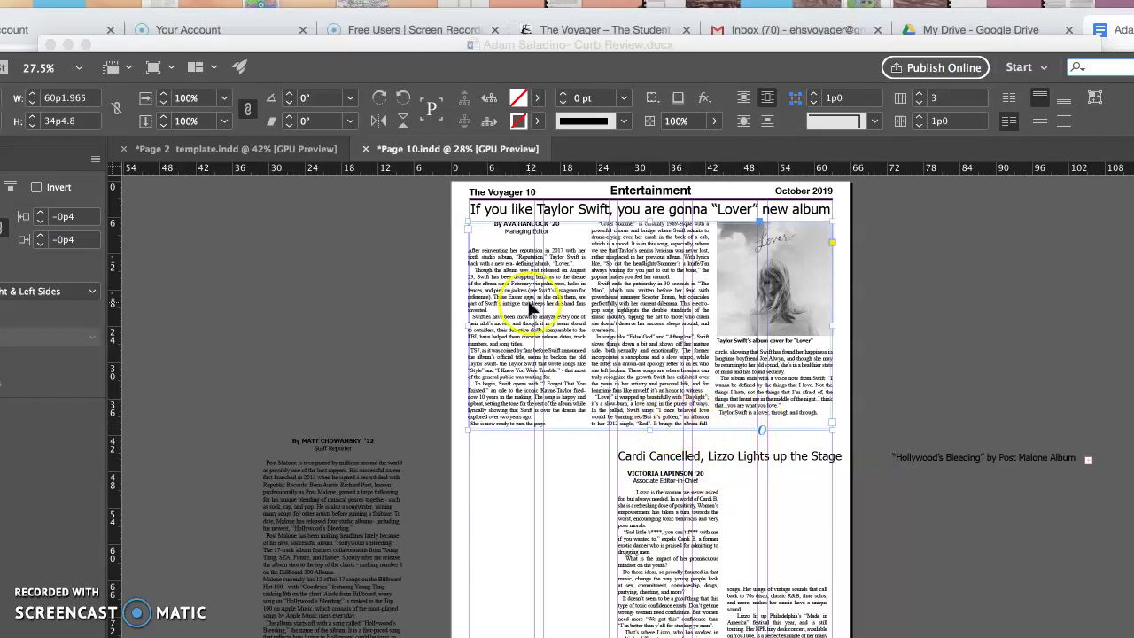
left_click(499, 257)
left_click(475, 246)
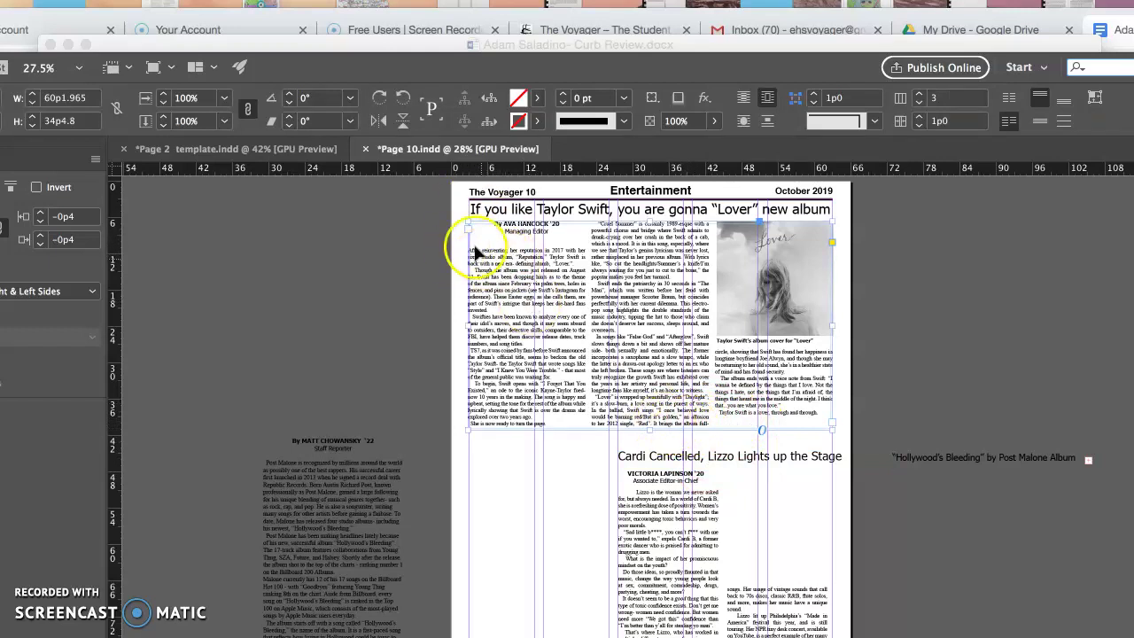
left_click(435, 271)
left_click(463, 295)
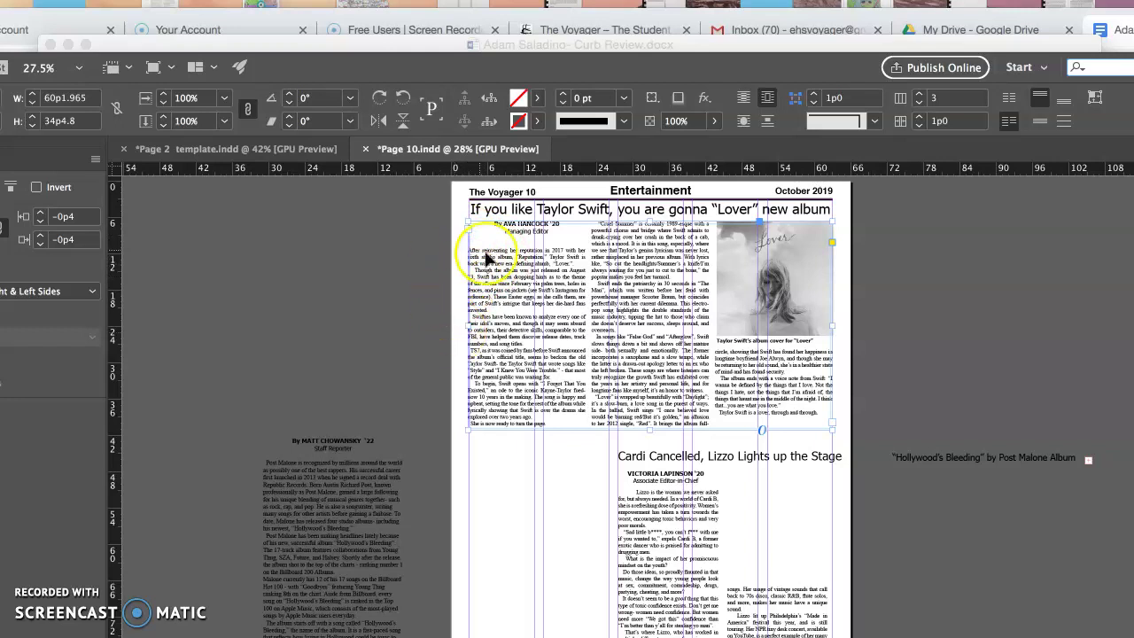
Step: Move the Lizzo article's empty photo frame and its headline up, narrowing the headline frame to about 34p6
left_click(778, 524)
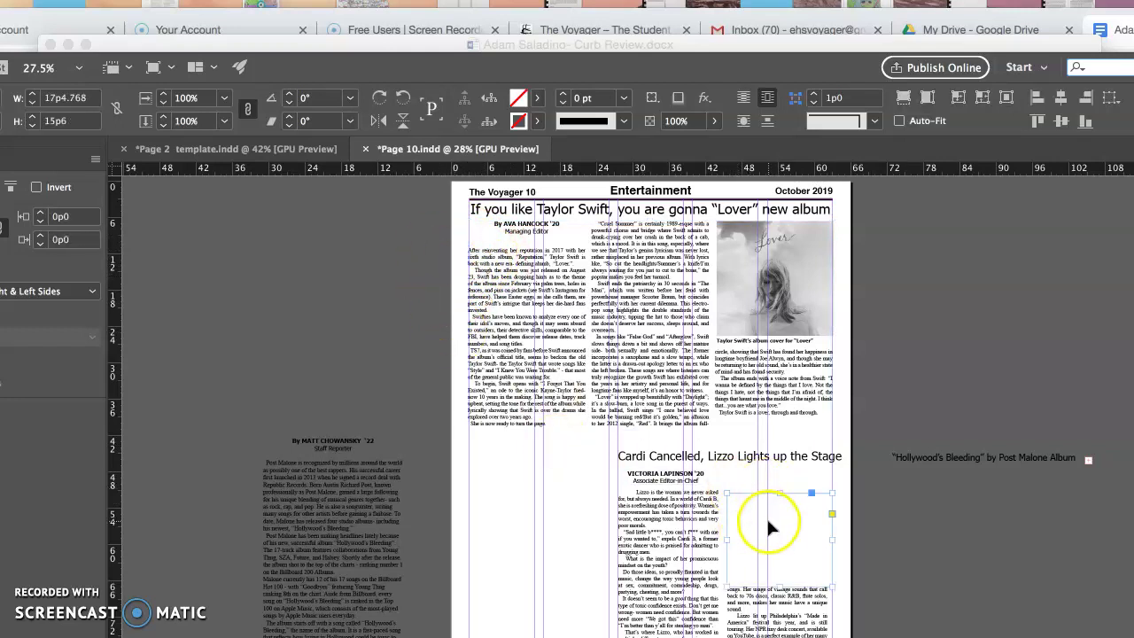
left_click_drag(767, 523, 767, 503)
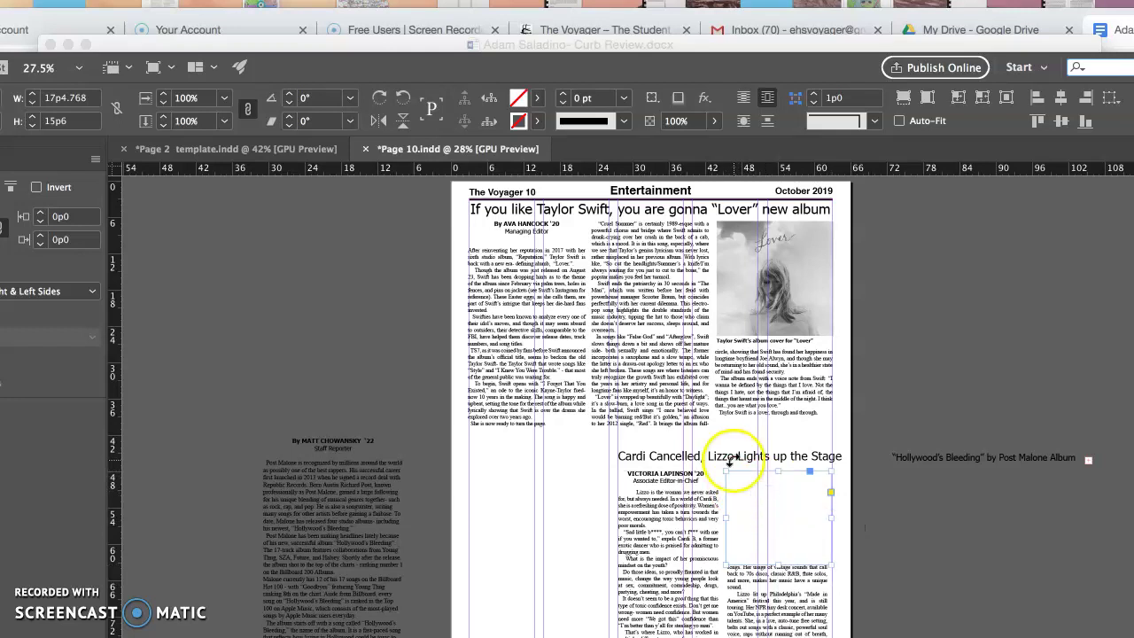
left_click(730, 458)
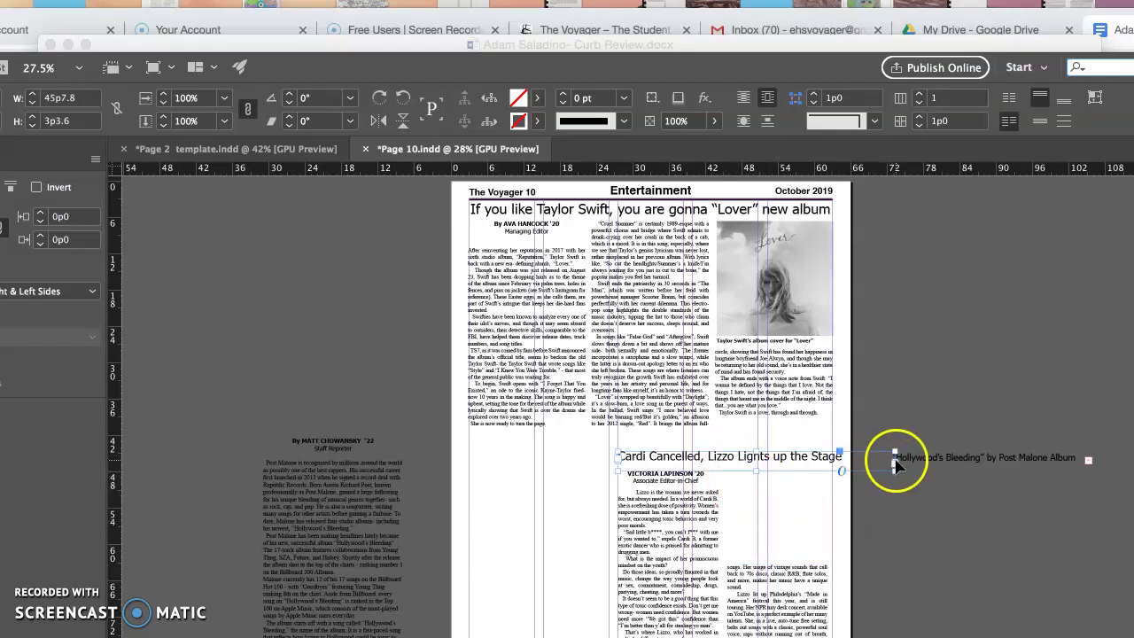
left_click_drag(894, 462, 828, 461)
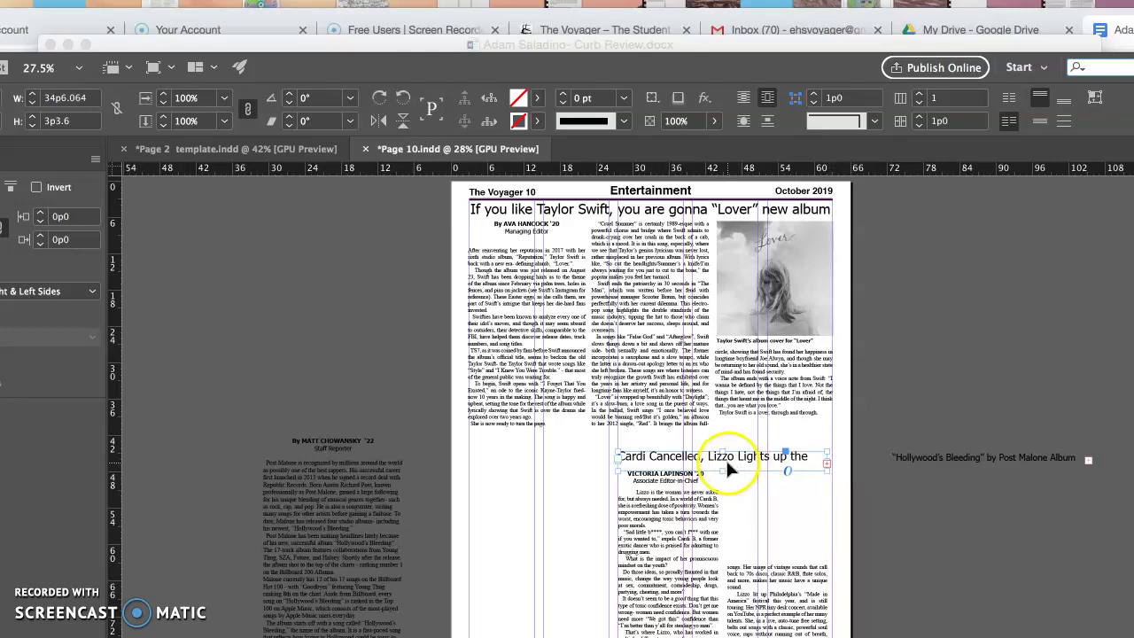
left_click_drag(725, 455, 735, 434)
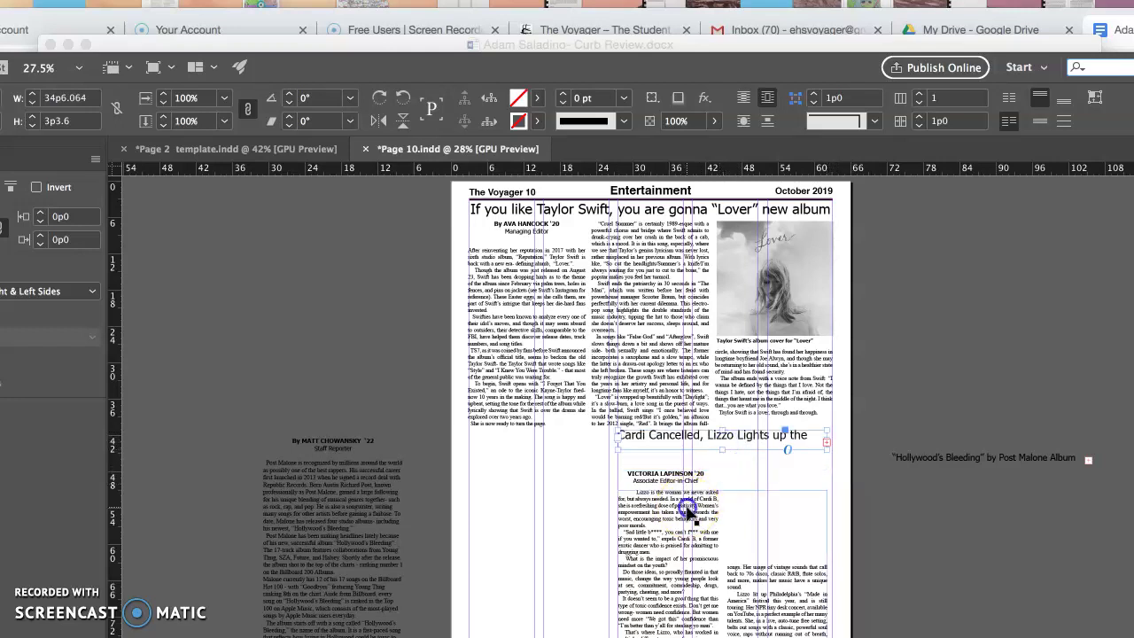
Step: Narrow the Lizzo article's byline frame to about 14p11.6 and move it up directly beneath the headline
left_click(696, 490)
left_click(681, 474)
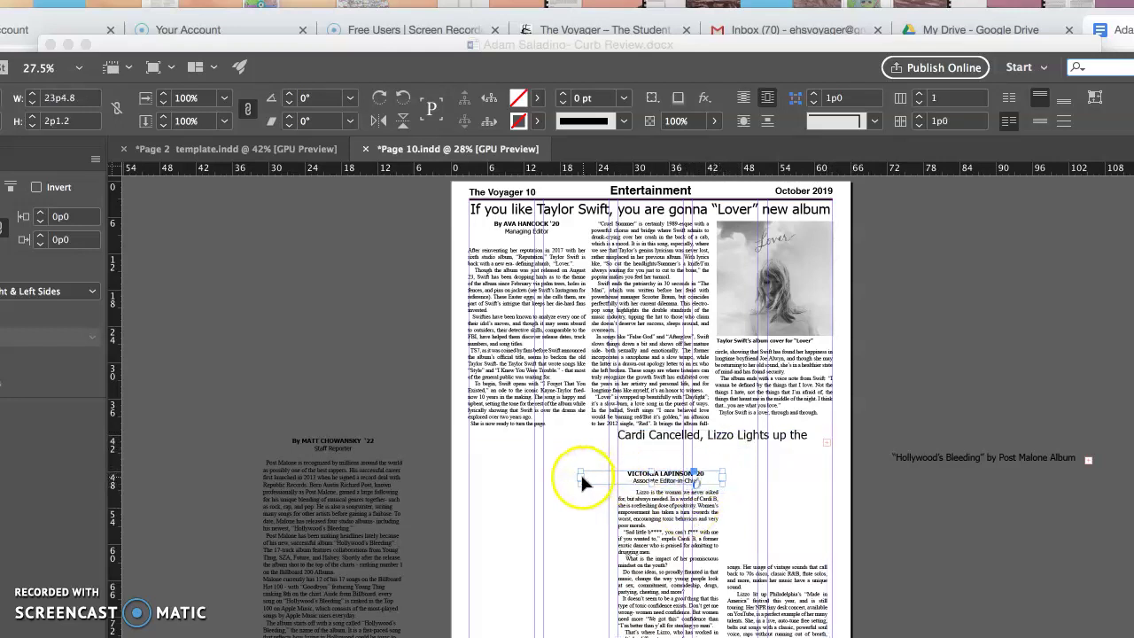
left_click_drag(582, 476, 625, 477)
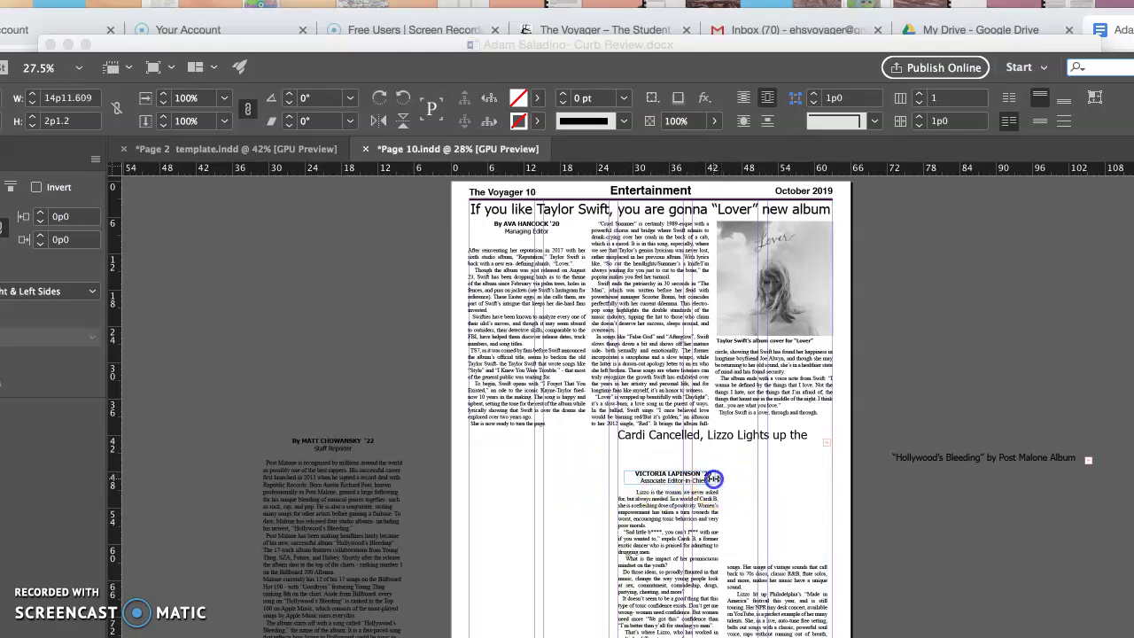
left_click_drag(719, 479, 668, 456)
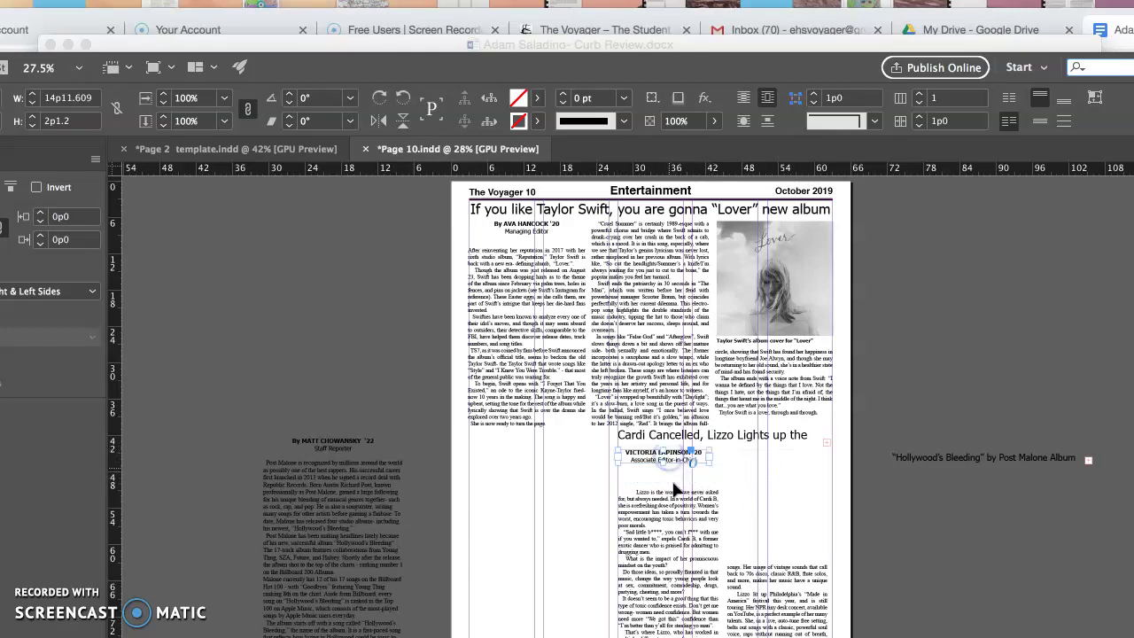
Step: Extend the two-column Lizzo article frame upward to the byline, to a height of about 54p7
left_click(674, 484)
left_click(674, 531)
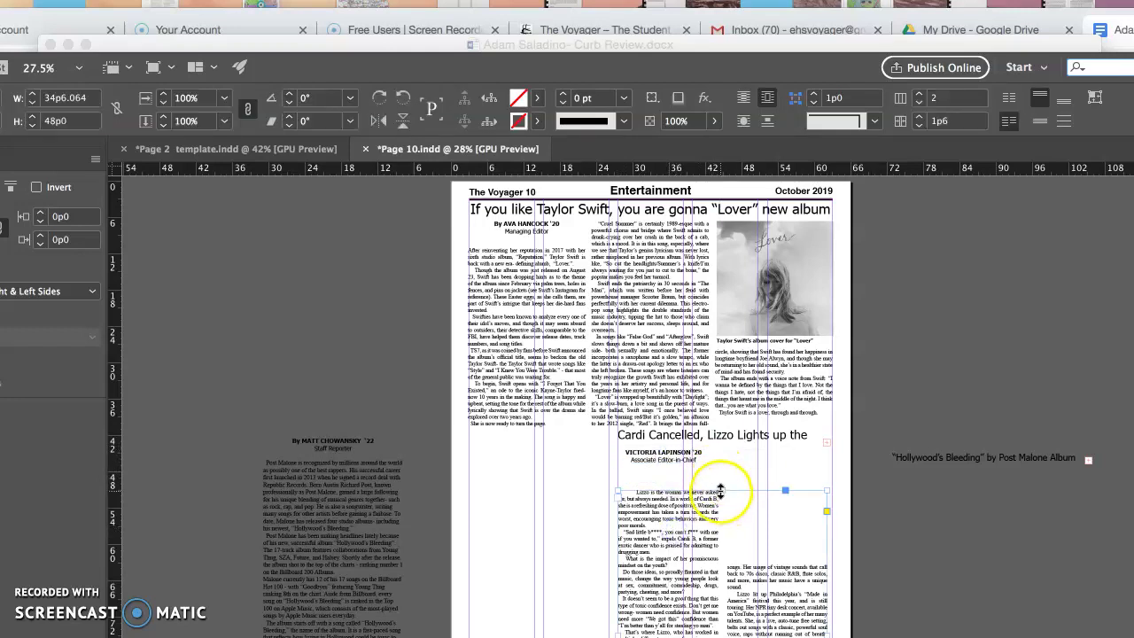
left_click_drag(720, 490, 720, 450)
Step: Move the empty photo frame up just under the headline and widen the headline frame to about 35p7.6
left_click(837, 537)
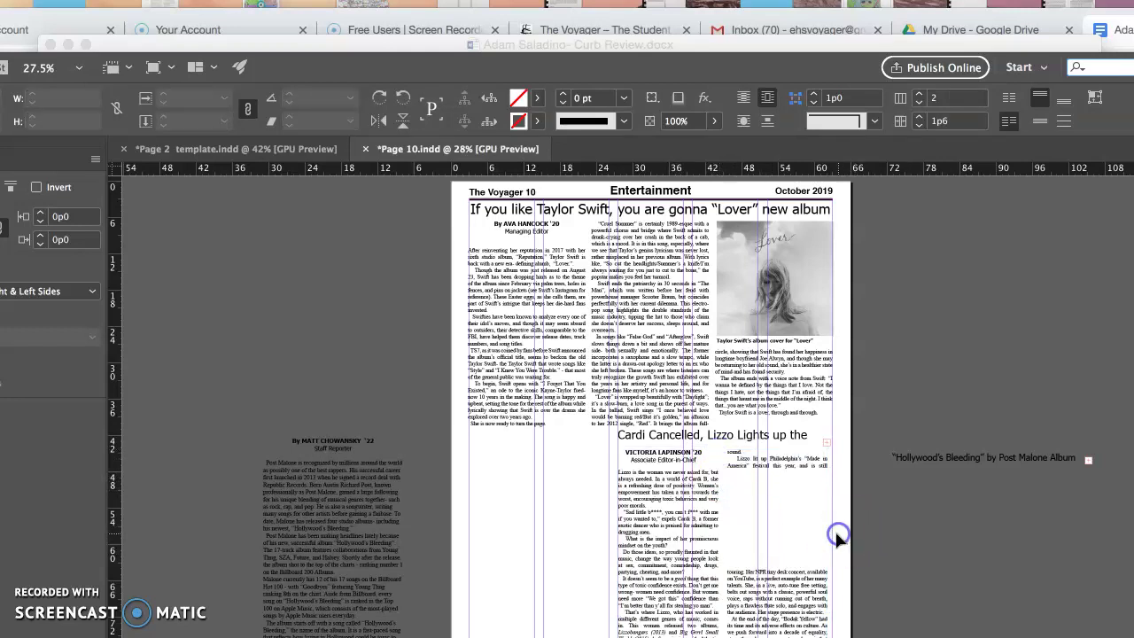
left_click(800, 531)
left_click_drag(798, 516, 837, 440)
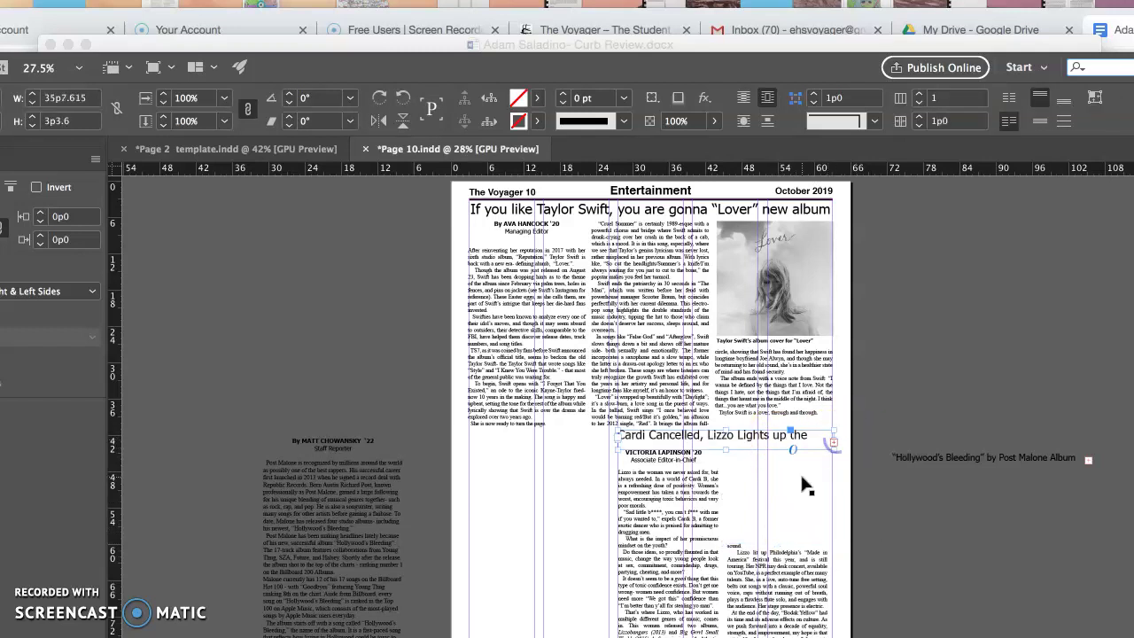
Step: Draw a text frame about 17p5 by 17p2 on the pasteboard and move it across the Lizzo article's two columns
left_click(716, 562)
scroll(716, 562, "down", 2)
scroll(714, 560, "left", 1)
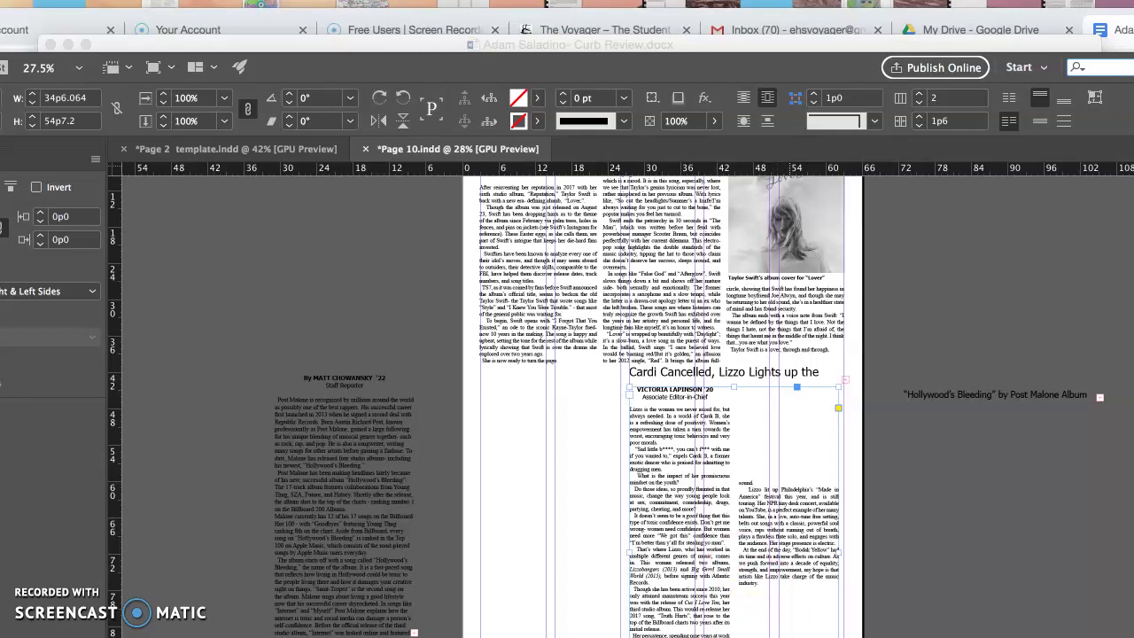
scroll(797, 568, "right", 2)
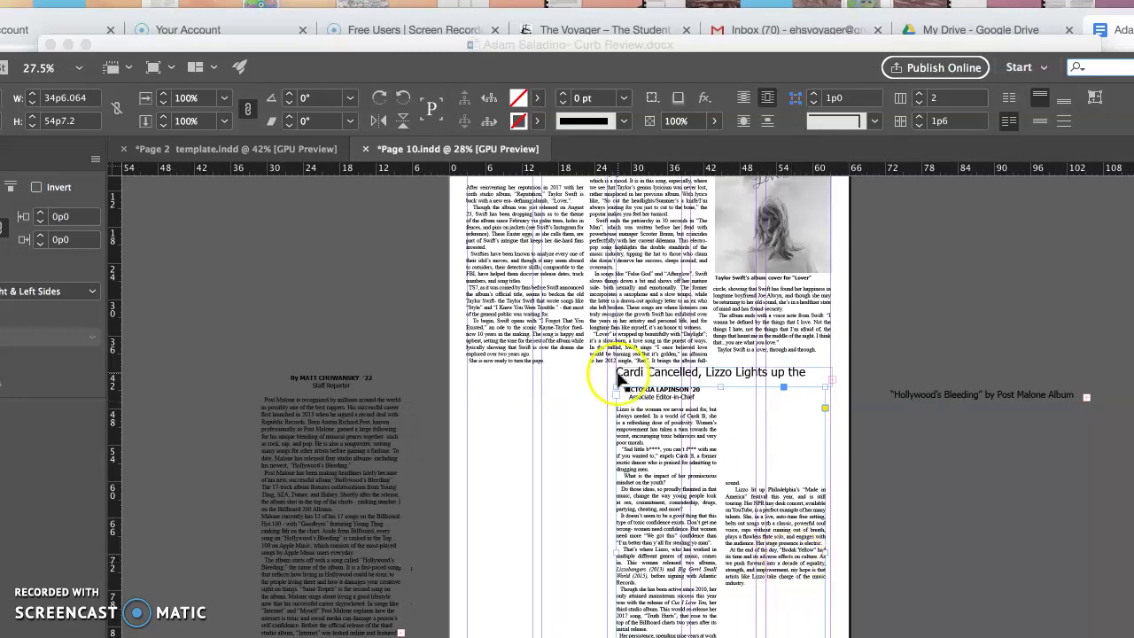
key("t")
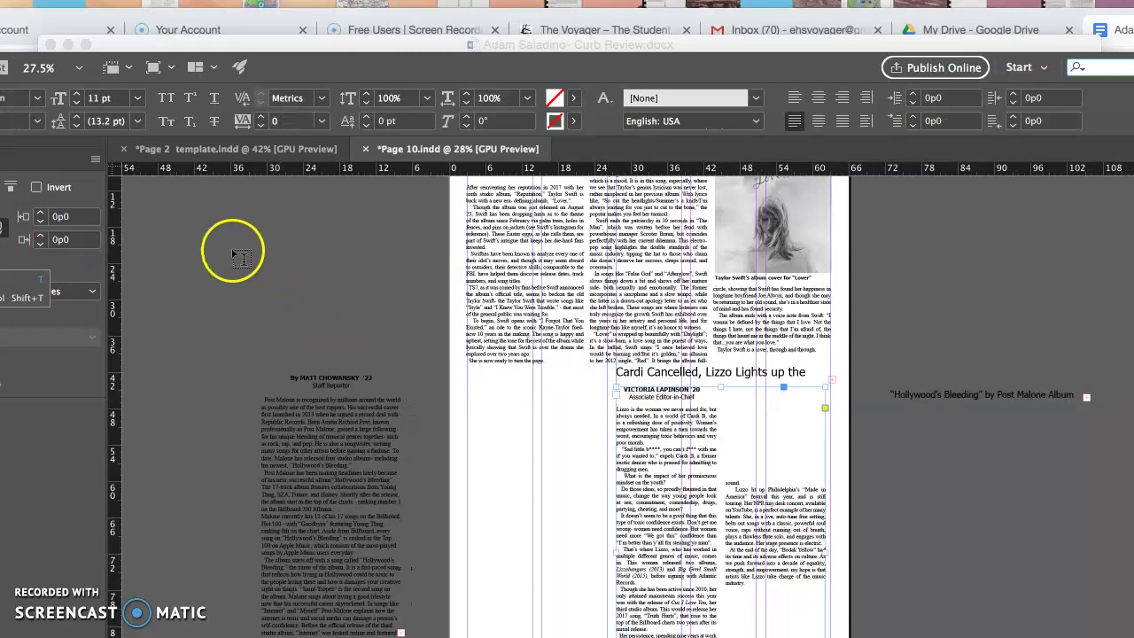
left_click_drag(225, 241, 333, 347)
key("Escape")
left_click_drag(299, 286, 727, 574)
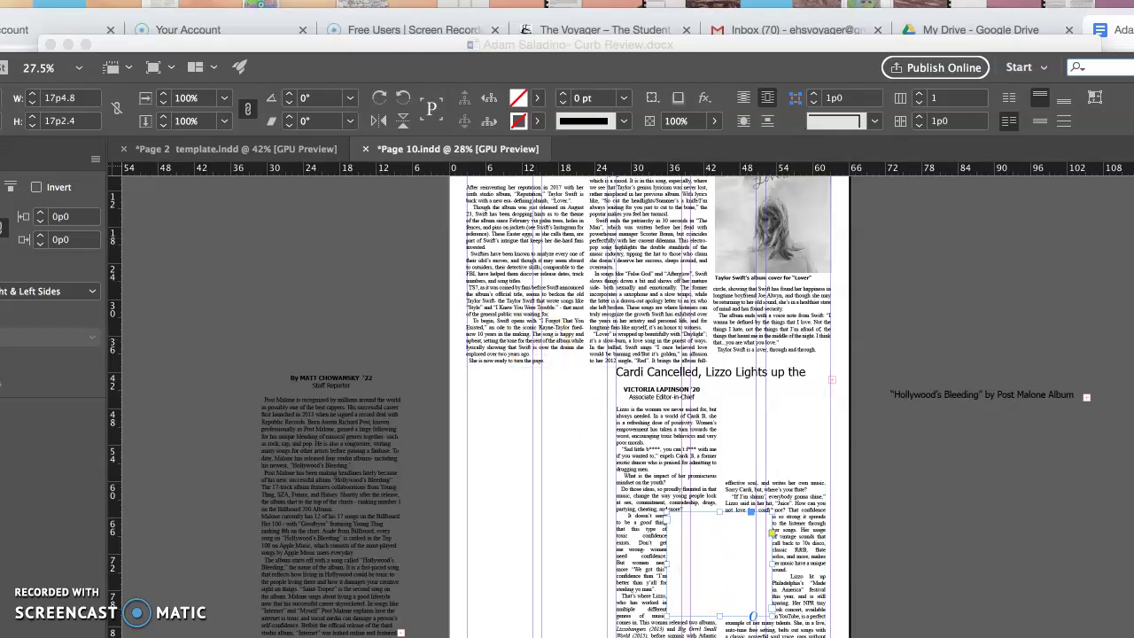
Step: Set the new text frame's text wrap offset to 0p7 on all sides
left_click_drag(328, 67, 453, 60)
left_click(51, 205)
left_click(51, 205)
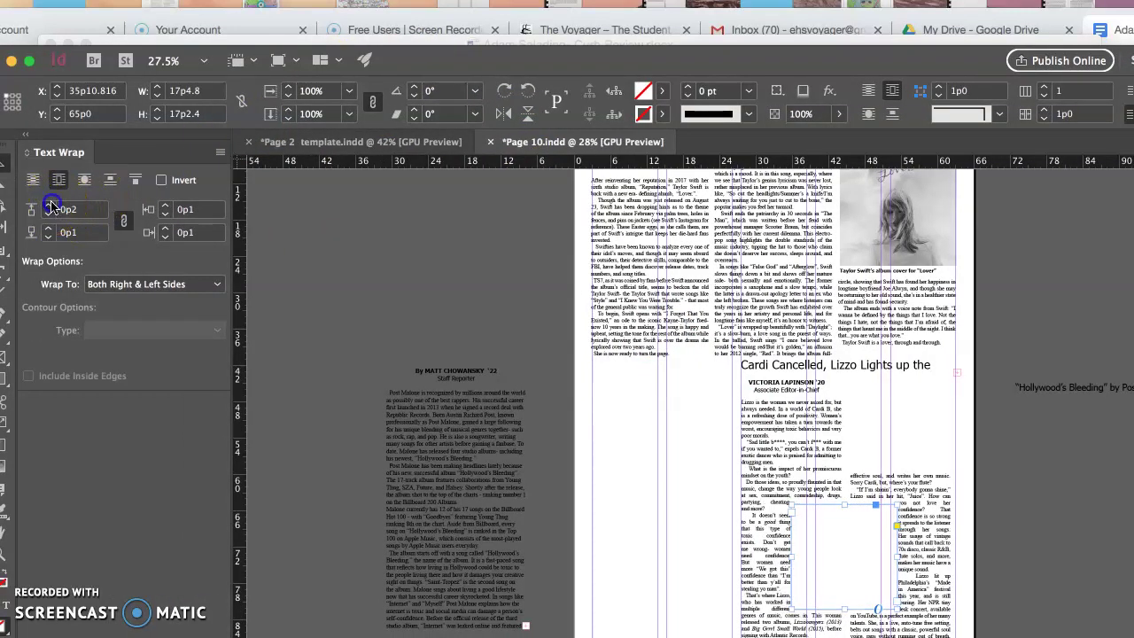
left_click(51, 205)
left_click(51, 204)
left_click(52, 205)
left_click(51, 205)
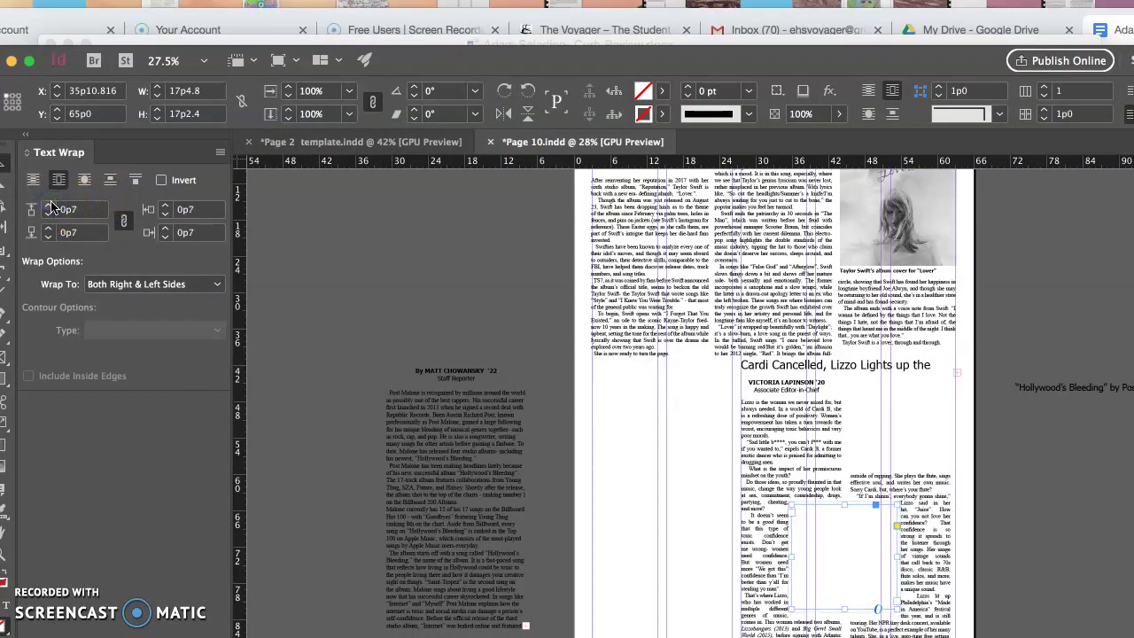
Step: Reduce the wrapped text frame's height to about 13p10 and position it lower between the Lizzo article's columns
left_click_drag(856, 546, 840, 603)
left_click(843, 538)
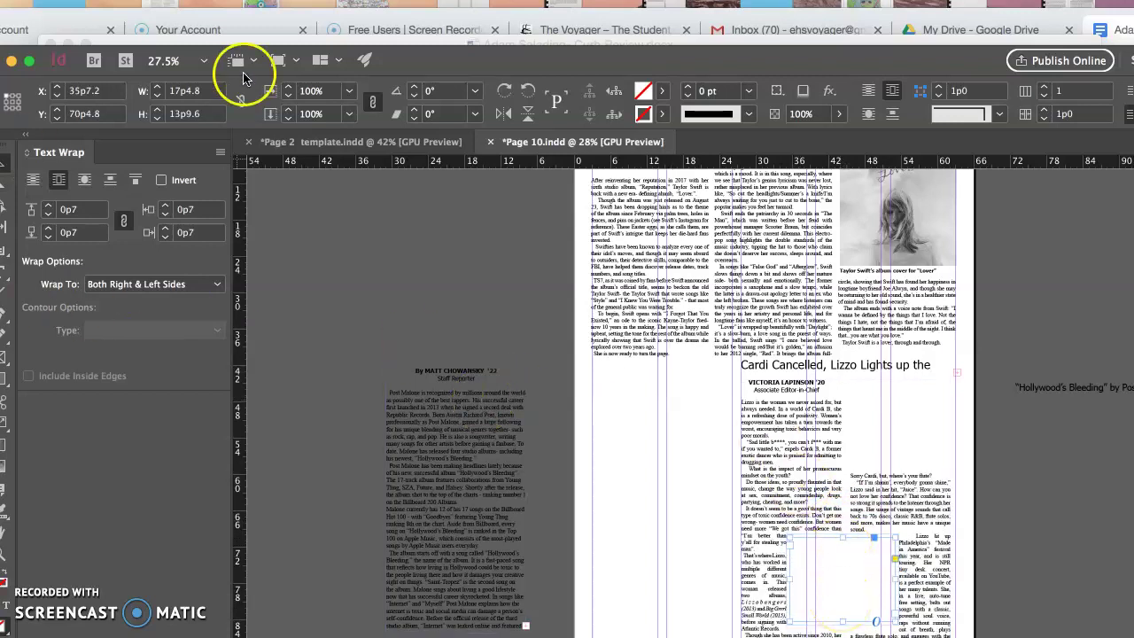
left_click_drag(417, 45, 469, 45)
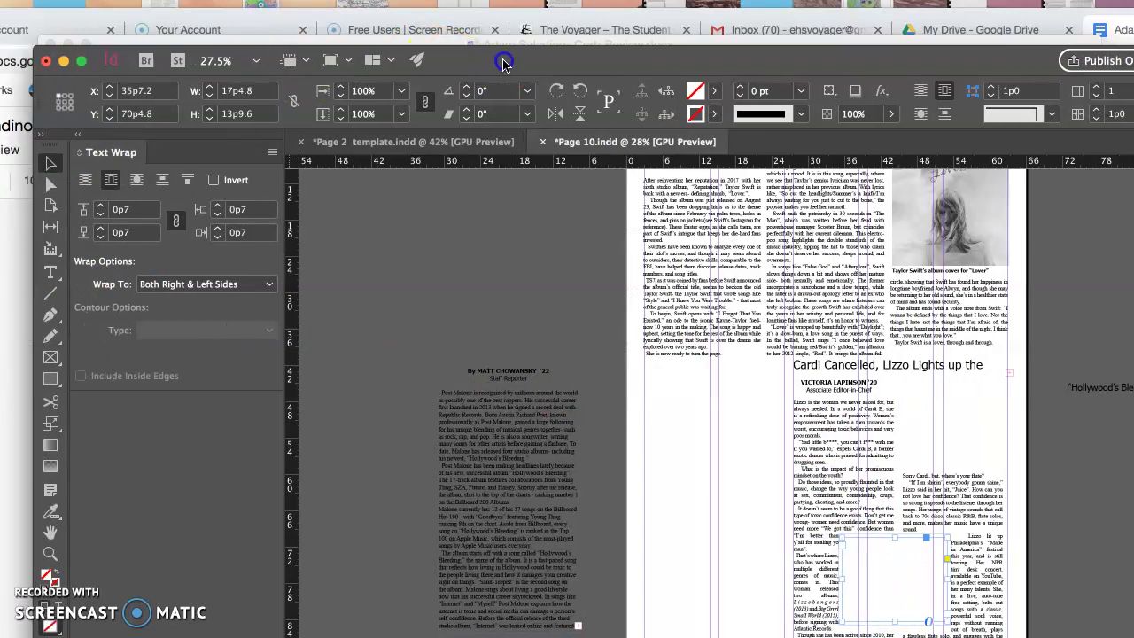
left_click(51, 272)
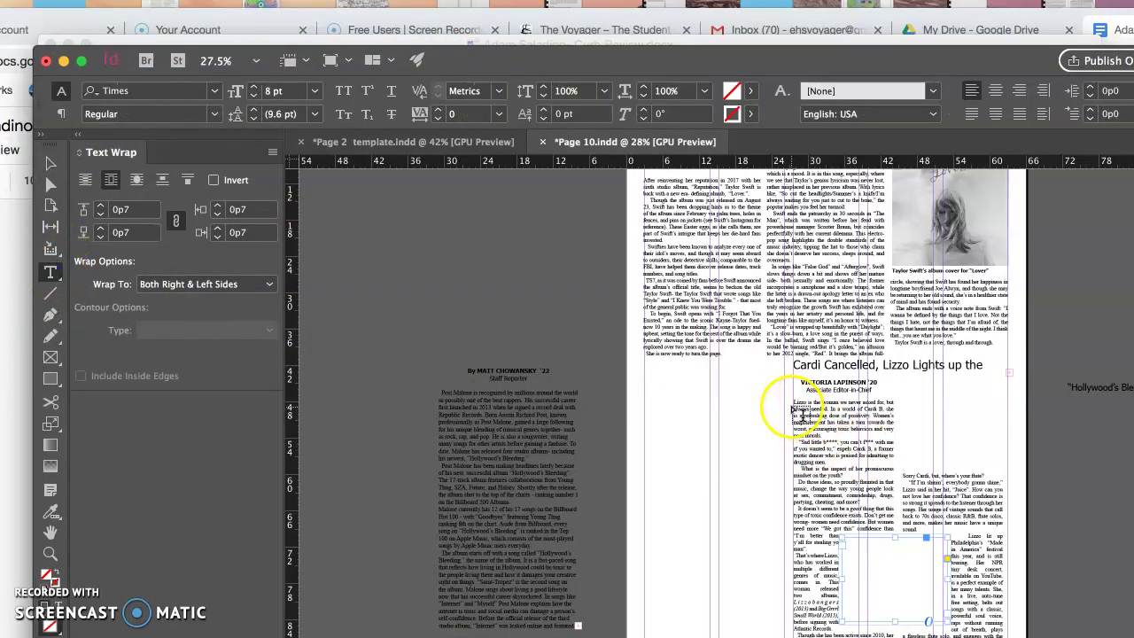
left_click_drag(791, 408, 734, 501)
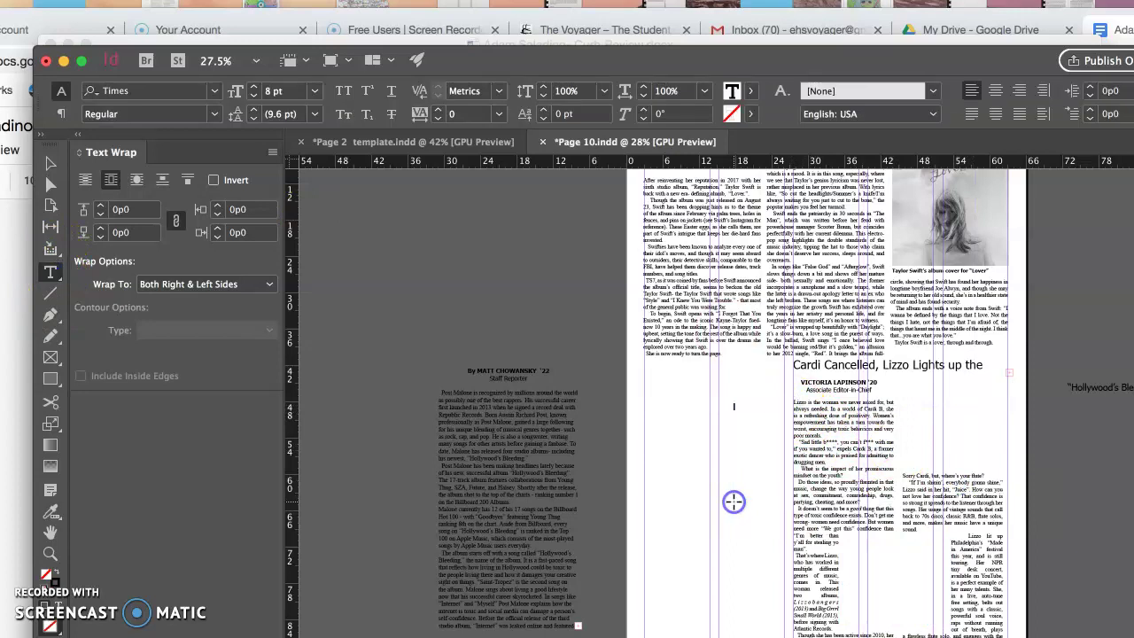
left_click(51, 163)
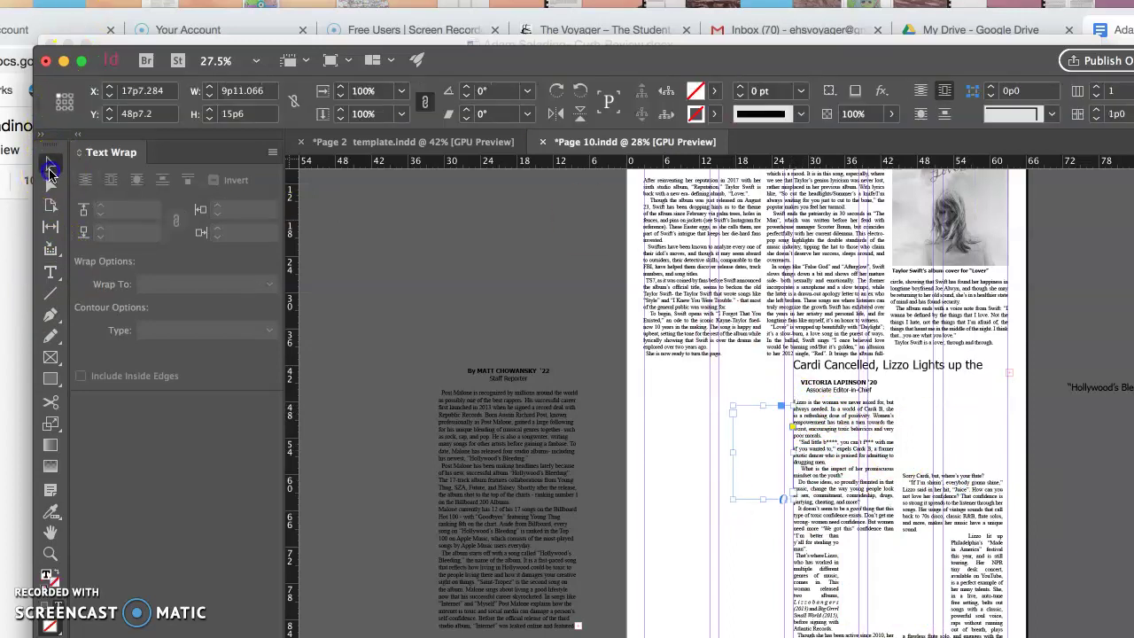
key("BackSpace")
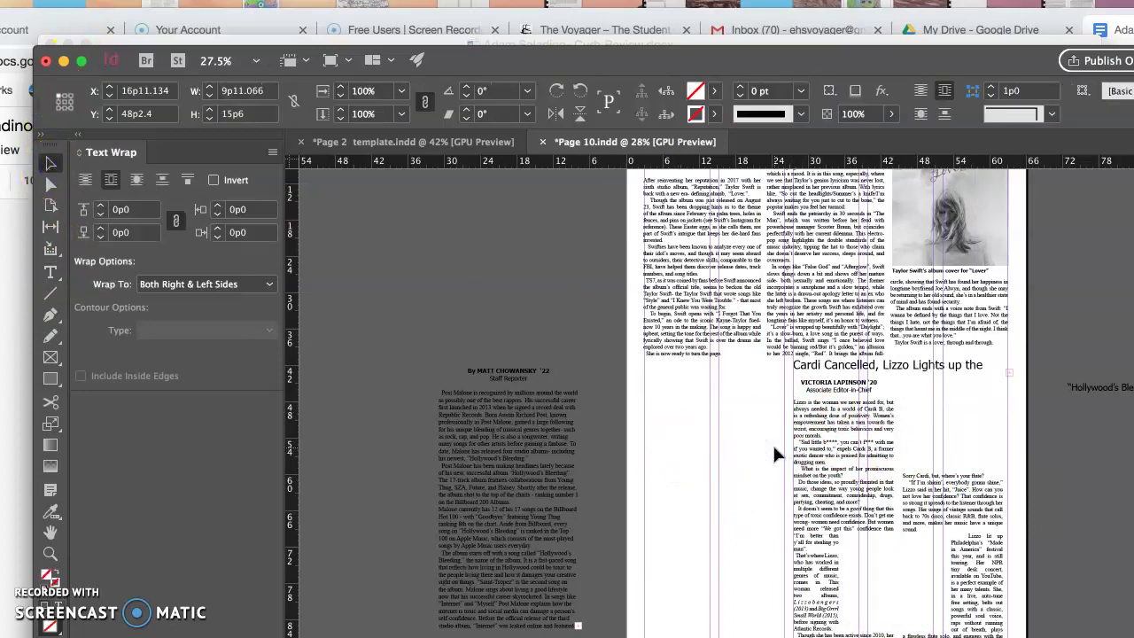
Step: Try justifying the Lizzo article's body text with last lines aligned right, and return it to last lines aligned left
left_click(53, 274)
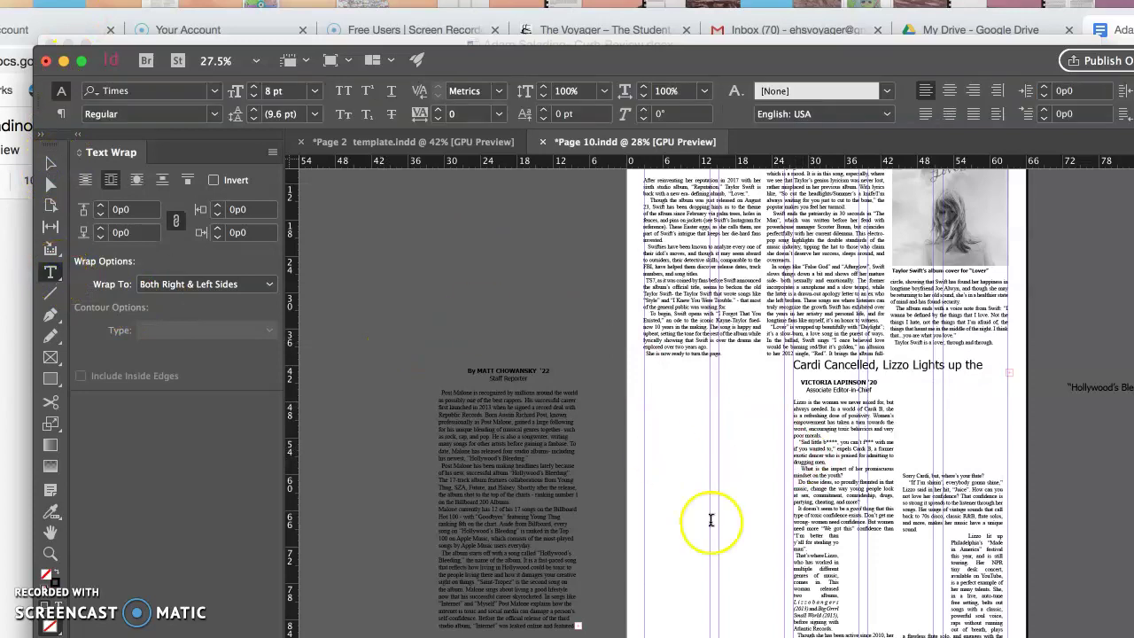
left_click(795, 405)
left_click_drag(796, 406, 874, 532)
left_click(825, 416)
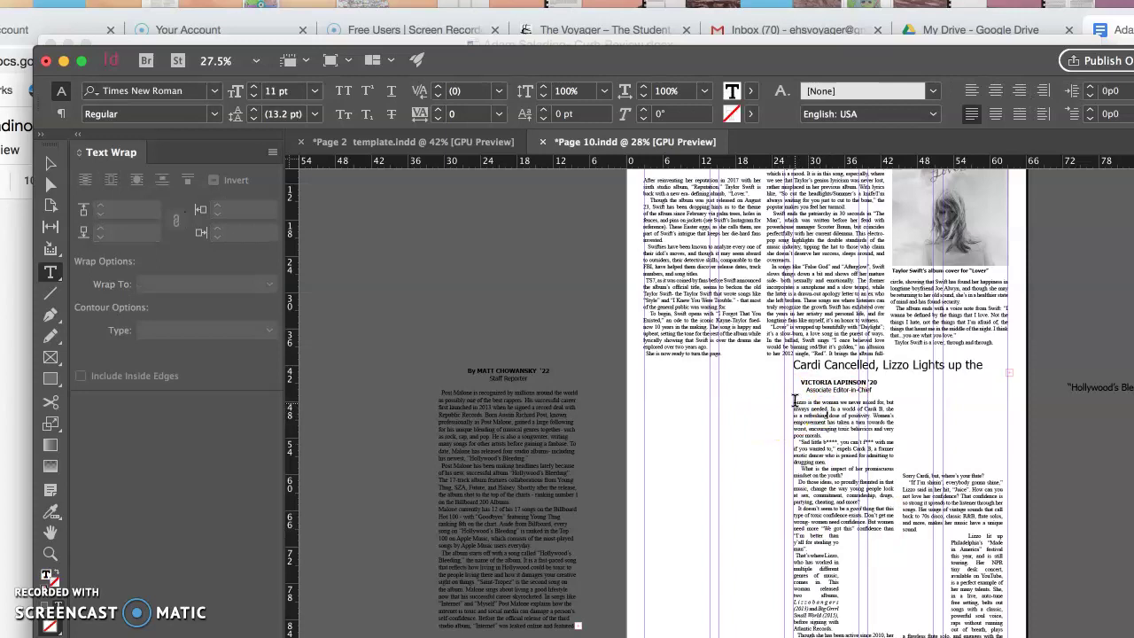
left_click_drag(795, 402, 801, 232)
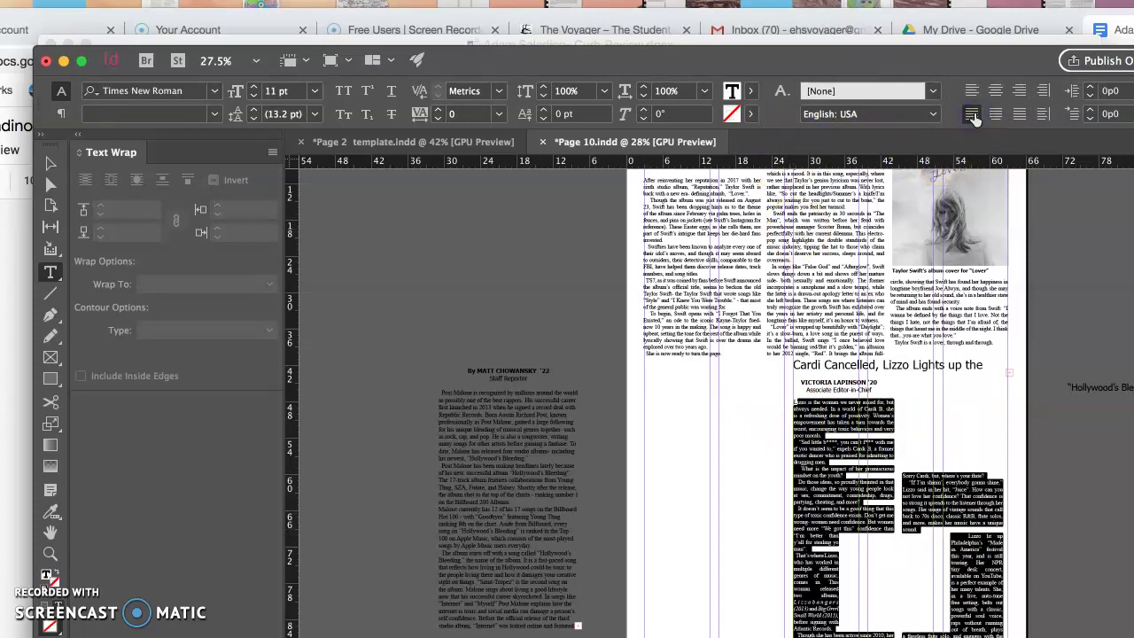
left_click(1022, 113)
left_click(977, 115)
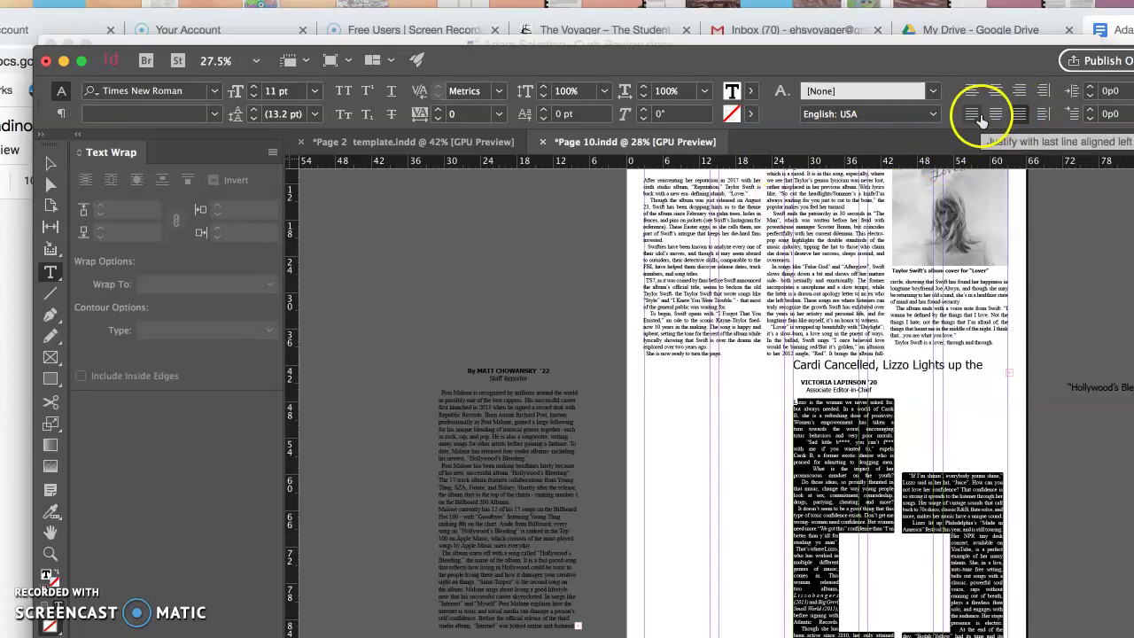
left_click(975, 115)
left_click(852, 492)
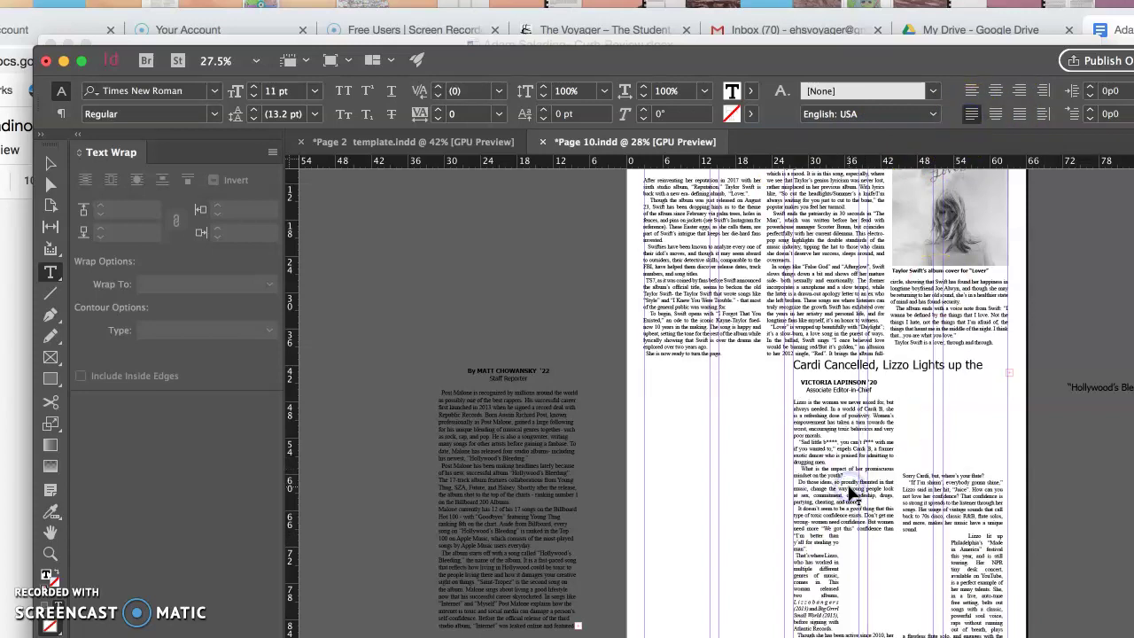
Step: Draw a text frame about 15p0 by 13p2 on the pasteboard containing a capital L in Tahoma Bold at 60 pt
left_click(797, 405)
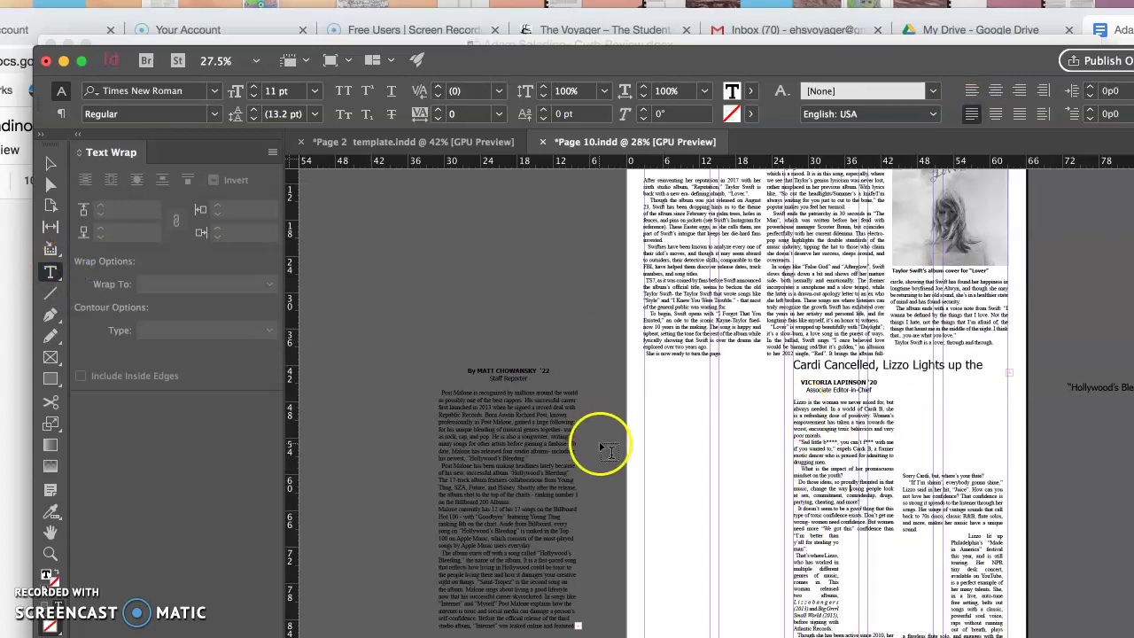
left_click_drag(467, 230, 559, 308)
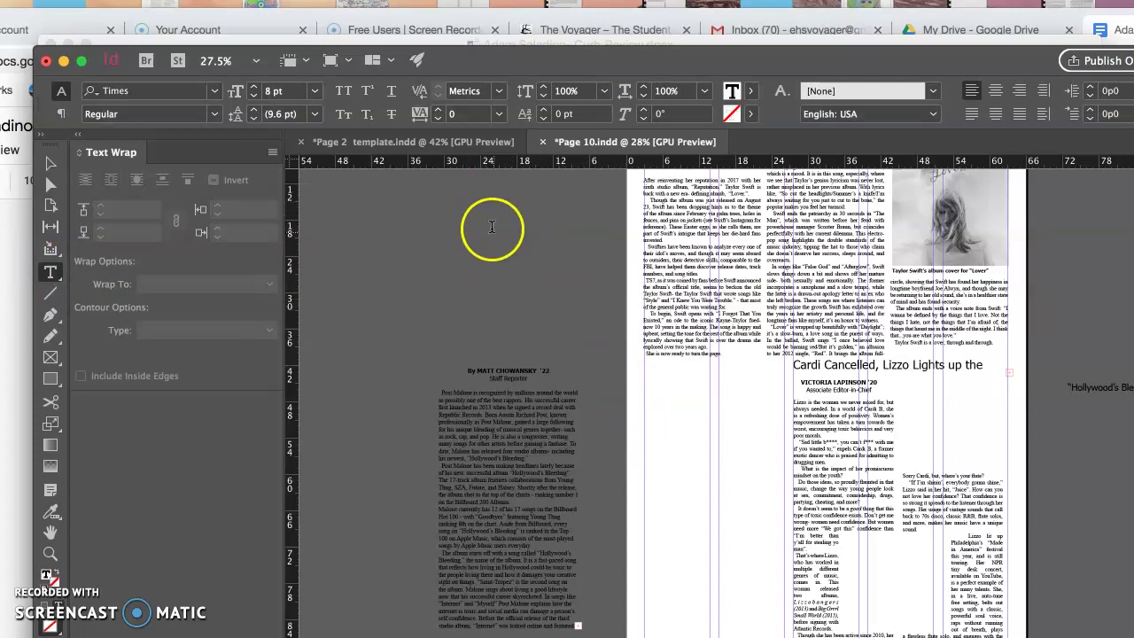
left_click(155, 90)
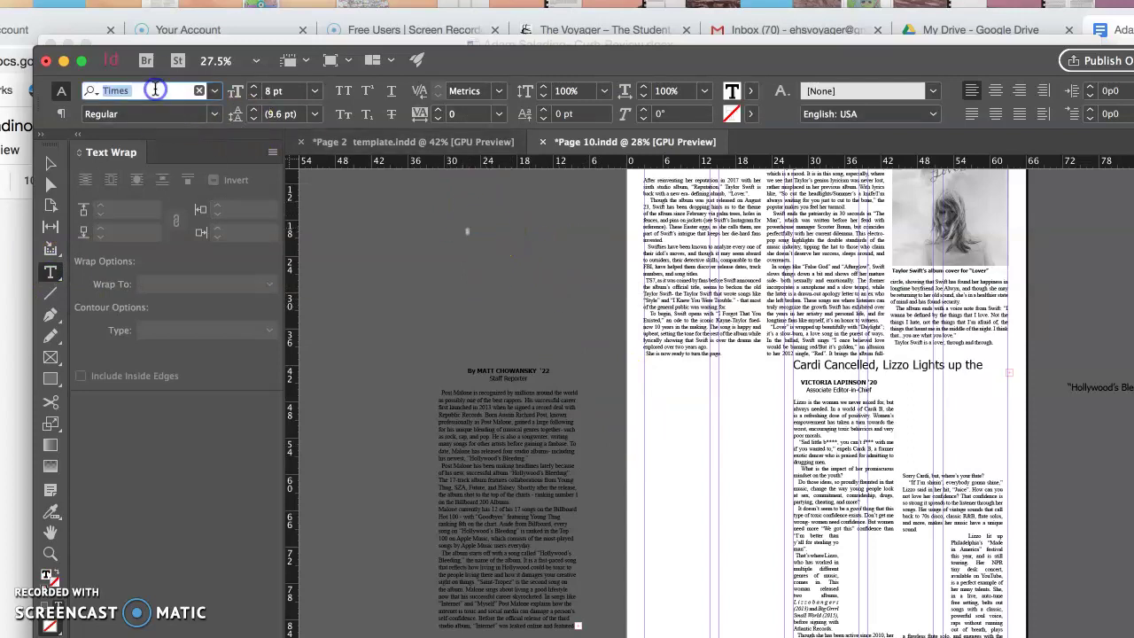
type("Tah")
key("Return")
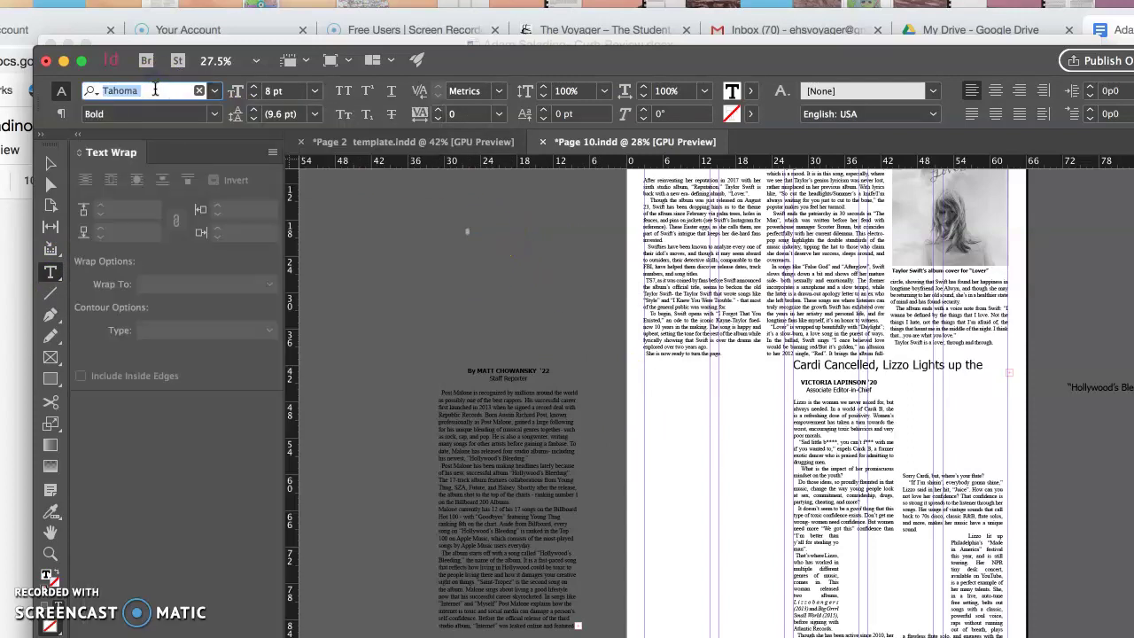
left_click(312, 91)
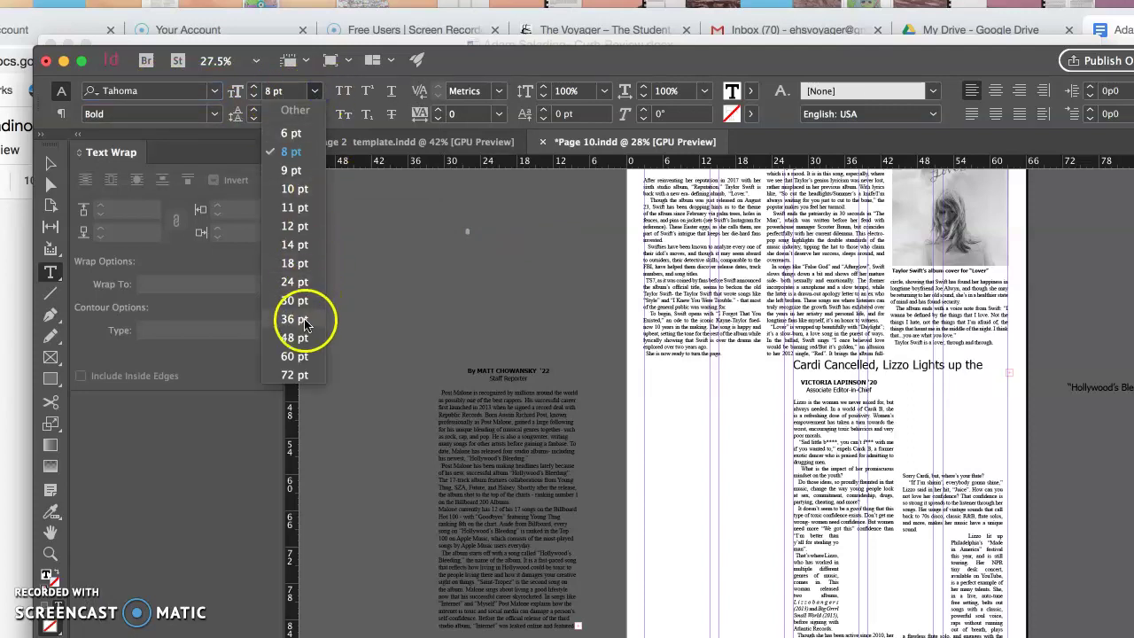
left_click(296, 356)
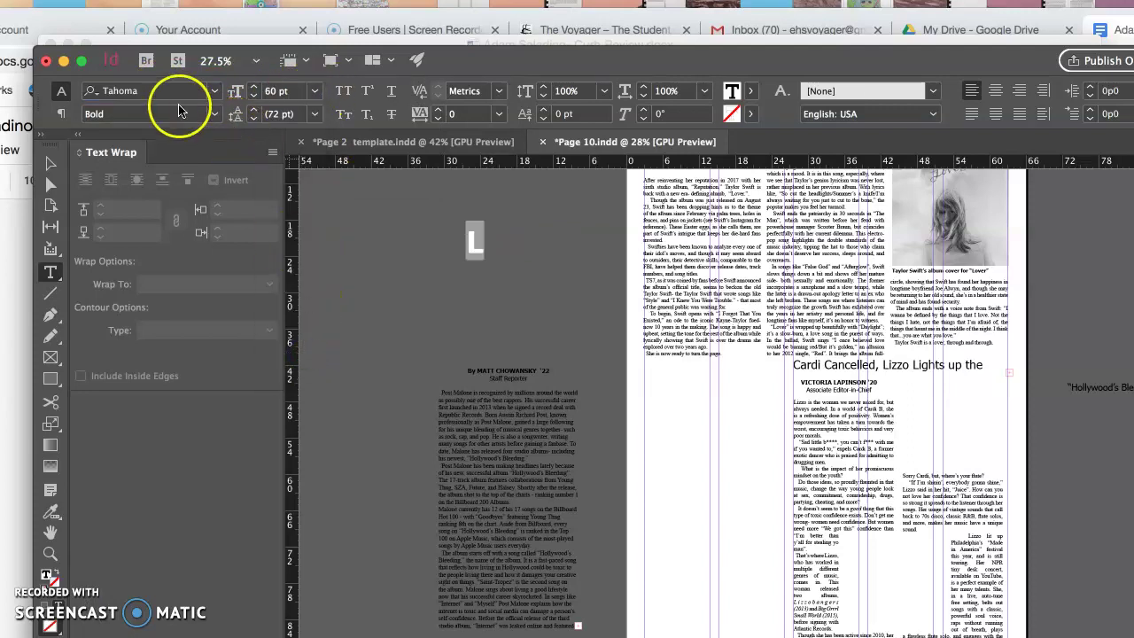
Step: Shrink the L frame to about 3p5 by 4p0 and move it to the start of the Lizzo article as a drop cap
left_click(51, 163)
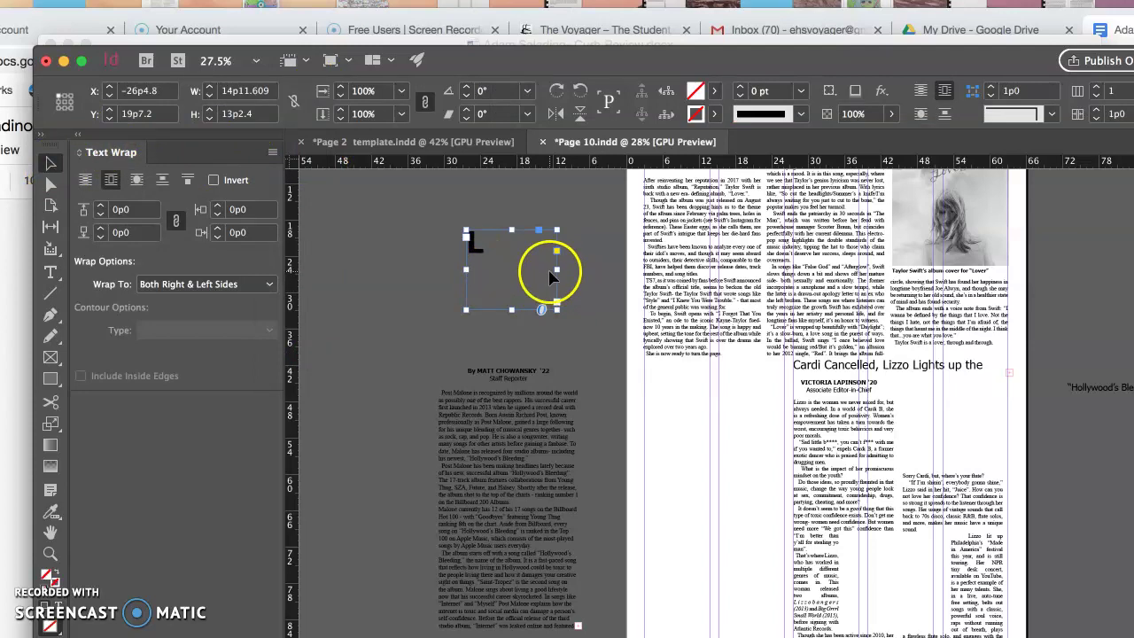
left_click_drag(553, 268, 487, 269)
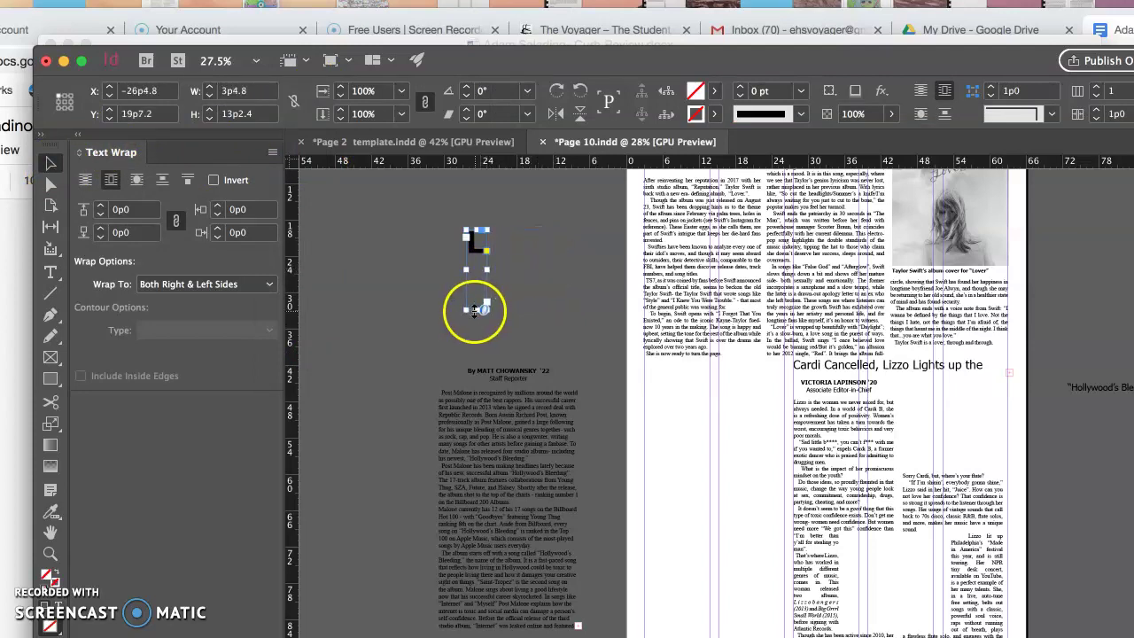
left_click_drag(475, 309, 470, 254)
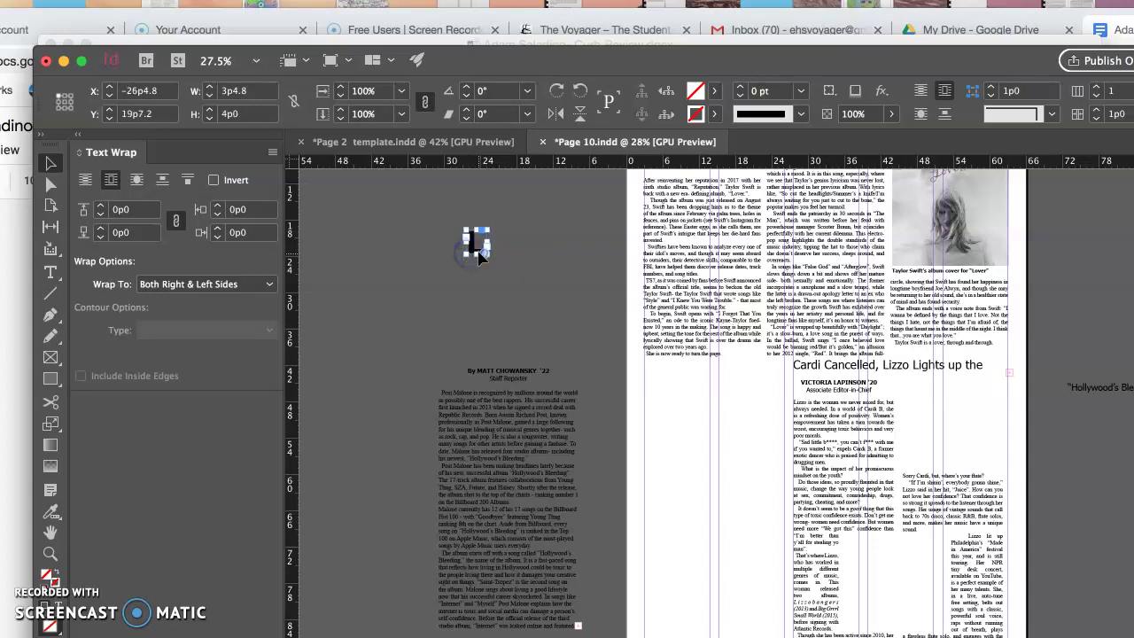
left_click_drag(476, 246, 806, 415)
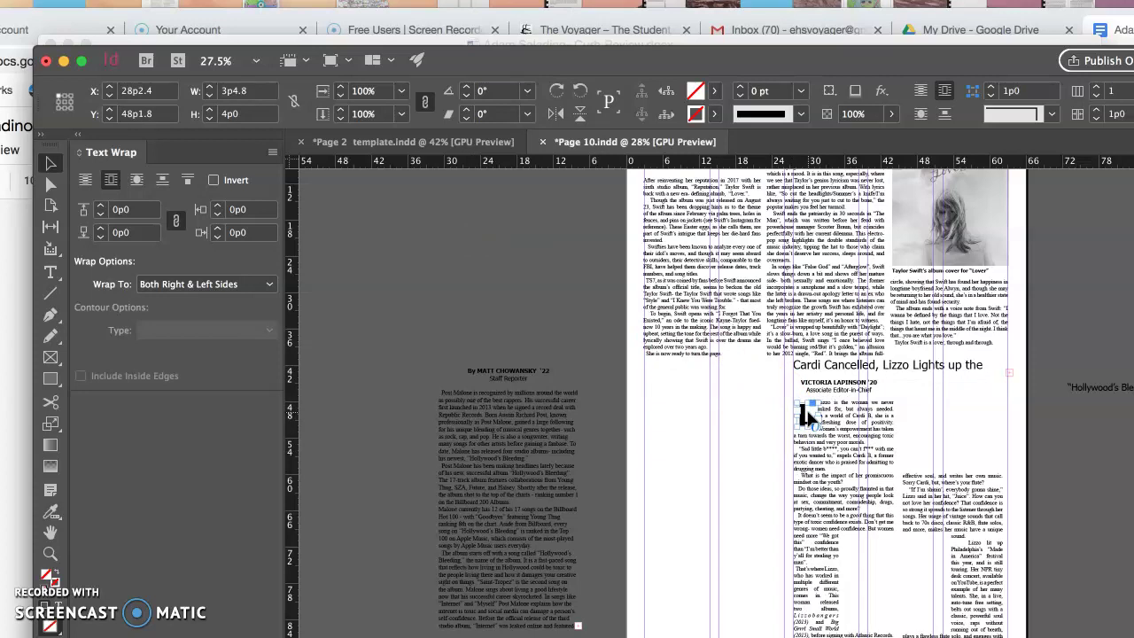
Step: Delete the original initial L from the first word of the Lizzo article's body text
left_click(50, 272)
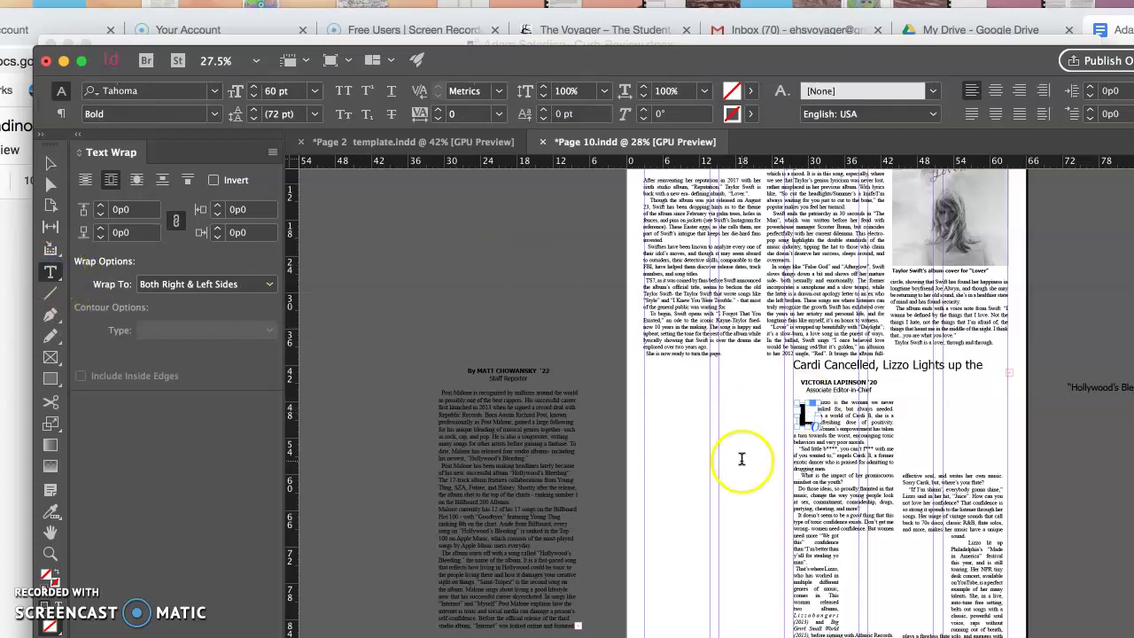
left_click(835, 416)
left_click(831, 401)
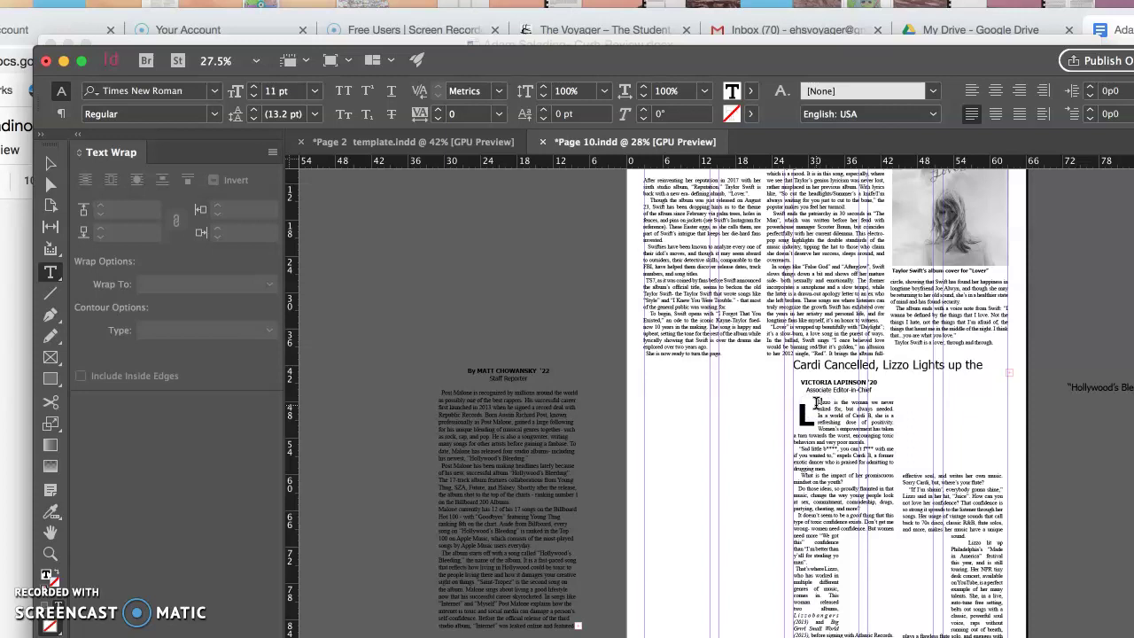
key("super+a")
Step: Widen the Lizzo article's byline frame to about 15p11.6 so that no body text flows beside it
left_click(50, 163)
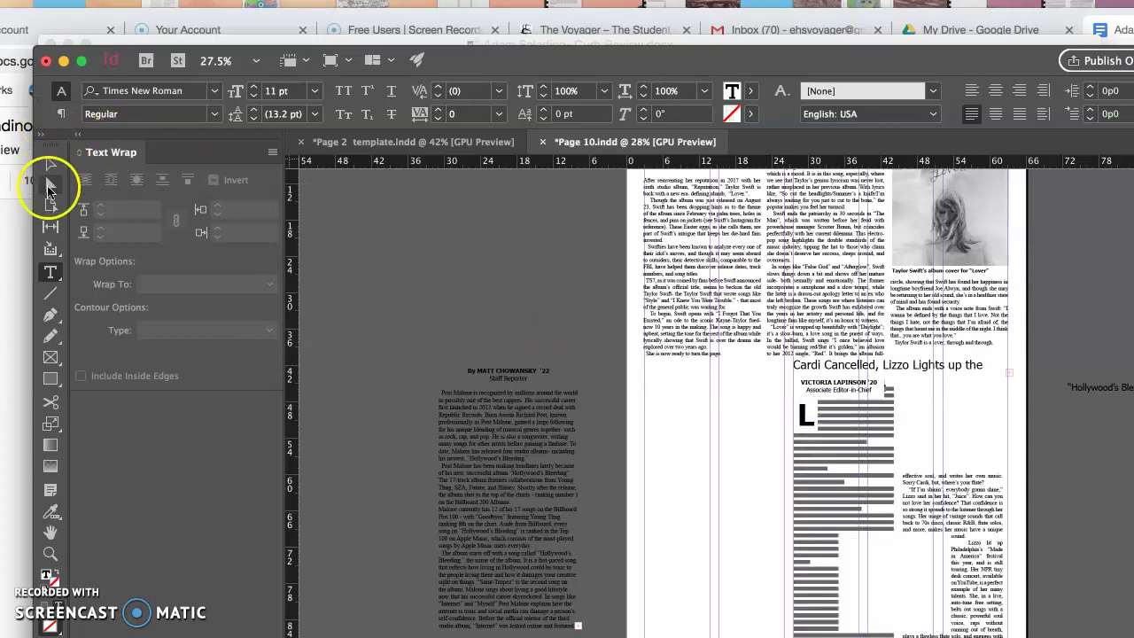
left_click(801, 416)
left_click(884, 390)
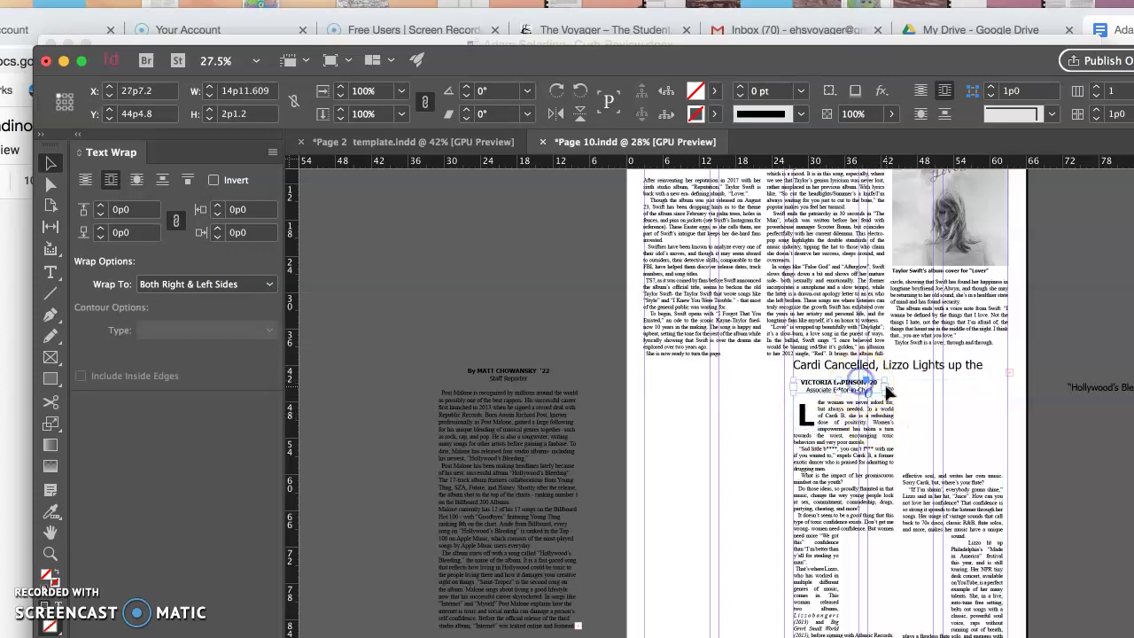
left_click_drag(885, 390, 890, 388)
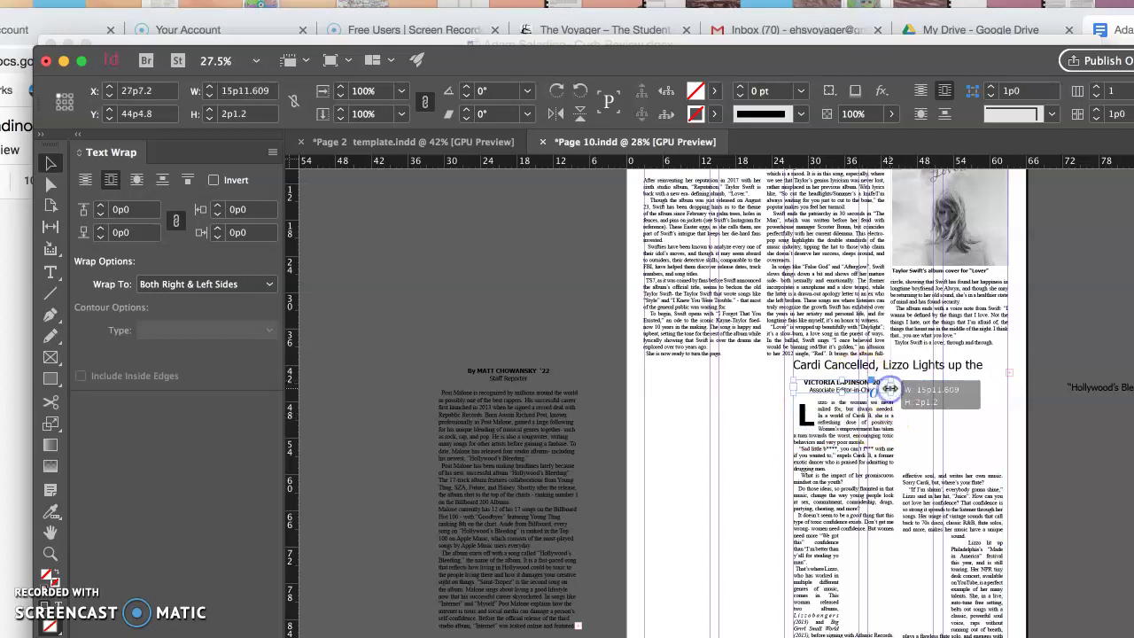
left_click(867, 477)
left_click(824, 436)
Step: Nudge the drop cap L outward to line up with the edge of the Lizzo article's first column
left_click(808, 421)
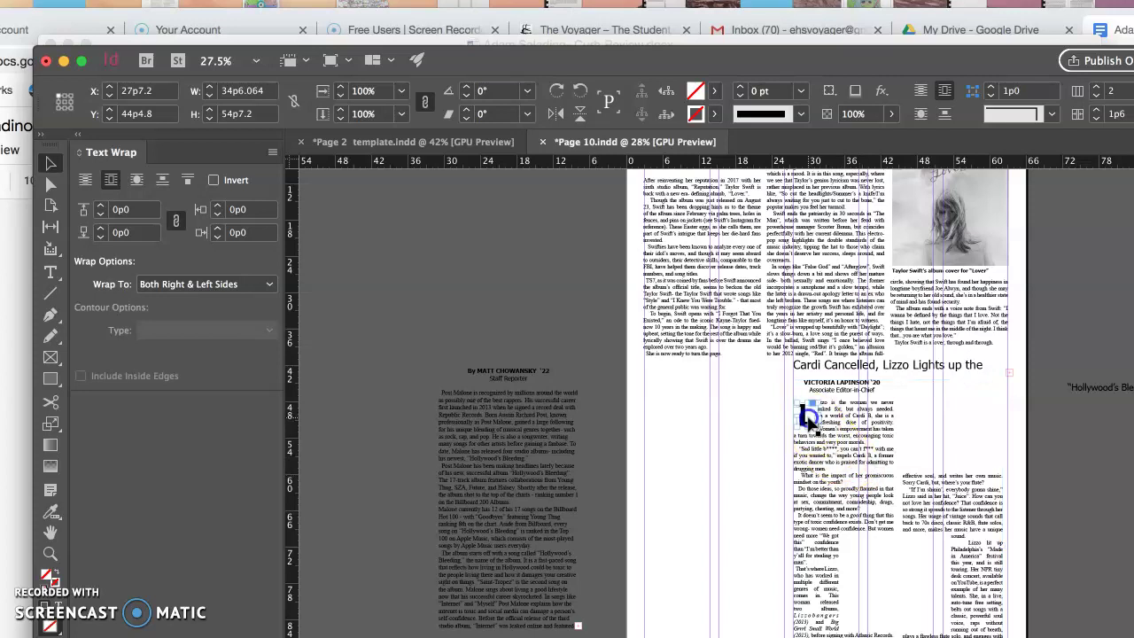
left_click_drag(802, 417, 798, 416)
left_click(841, 414)
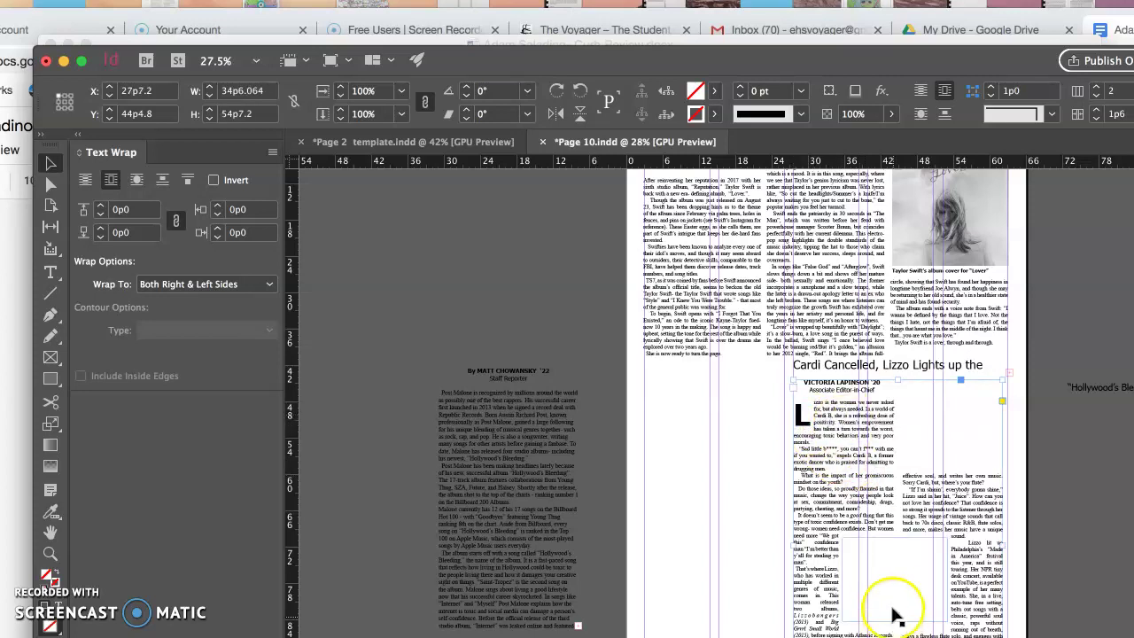
Step: Duplicate the drop cap L and place the copy at the upper corner of the empty text frame beside the Lizzo article
left_click(805, 413)
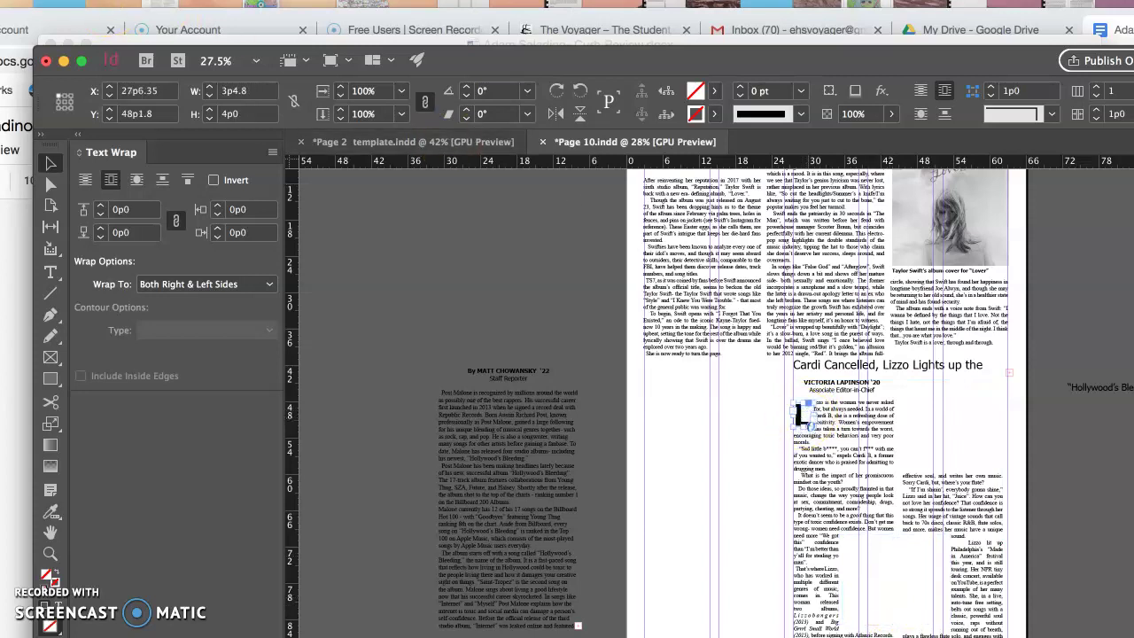
left_click(53, 0)
left_click(49, 0)
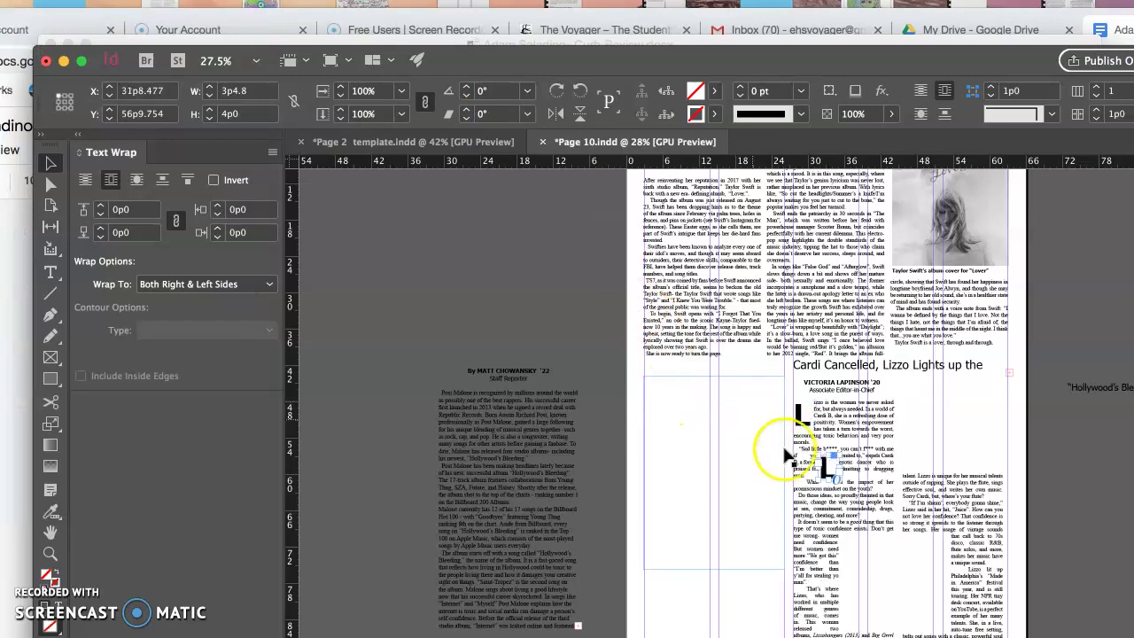
left_click_drag(820, 462, 632, 388)
Step: Resize the empty photo frame above the Lizzo article's second column to about 16p11 by 15p10
left_click(895, 505)
left_click(909, 594)
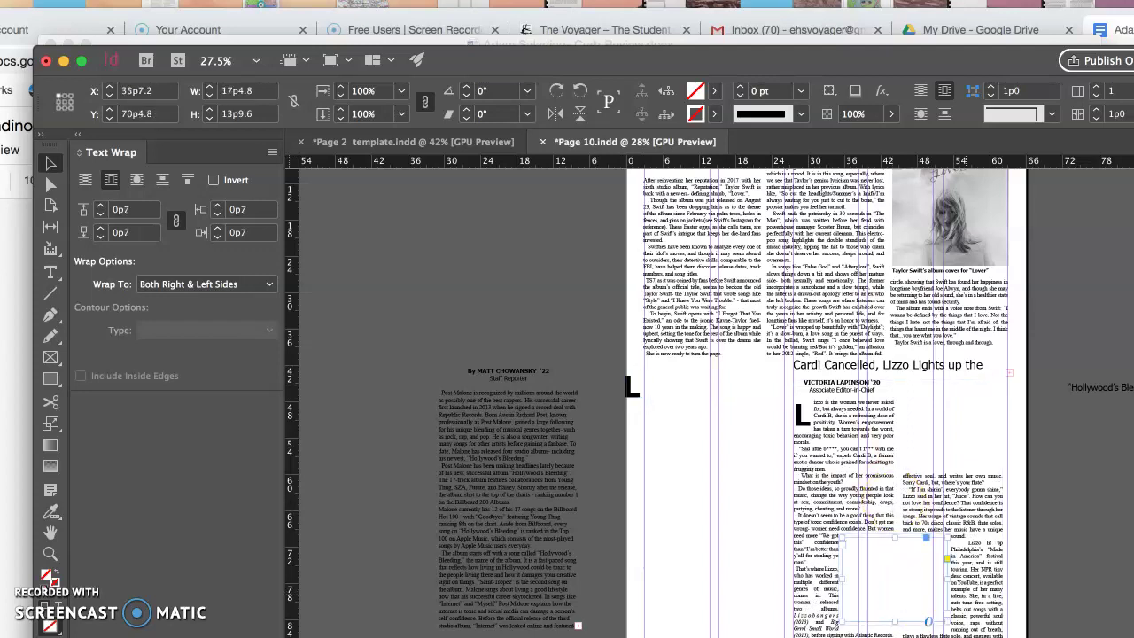
left_click(939, 500)
left_click(921, 423)
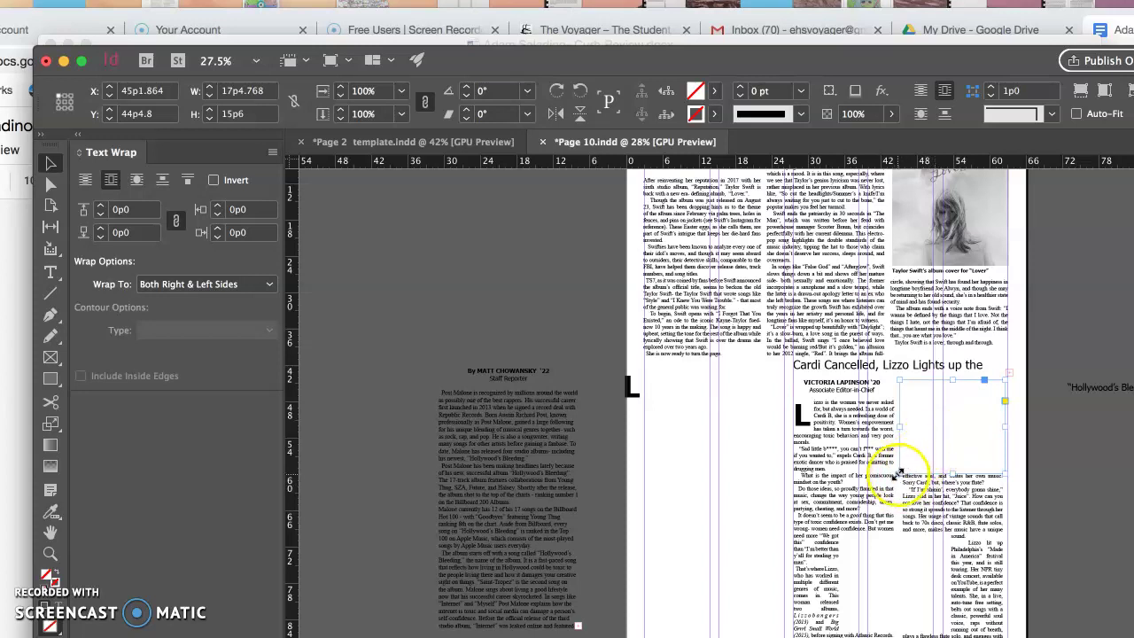
left_click_drag(899, 473, 885, 486)
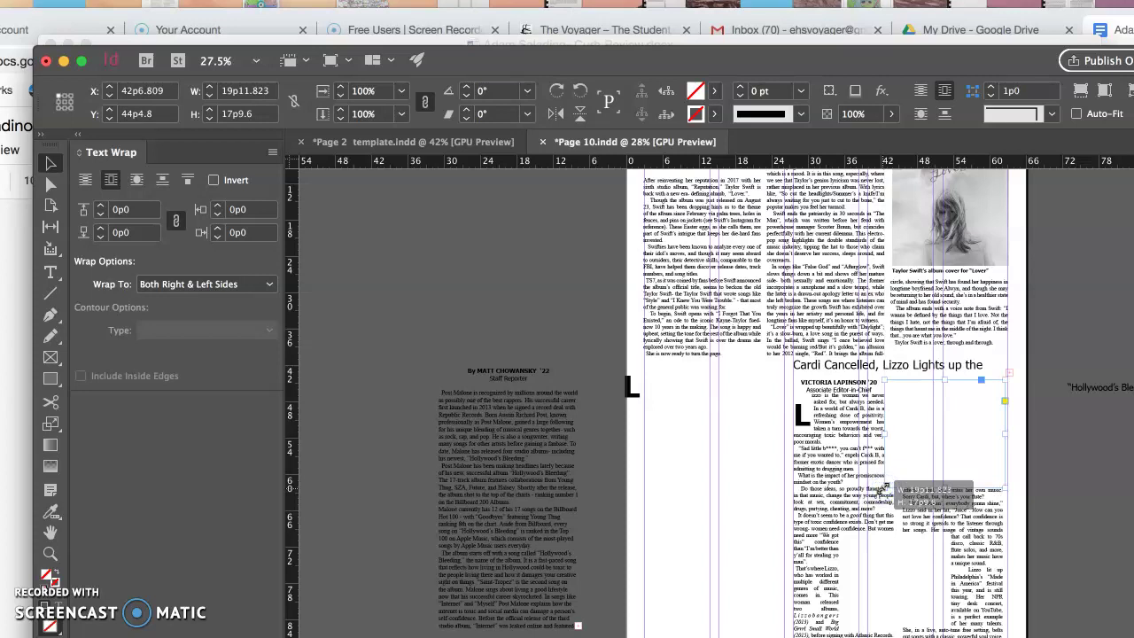
left_click(884, 486)
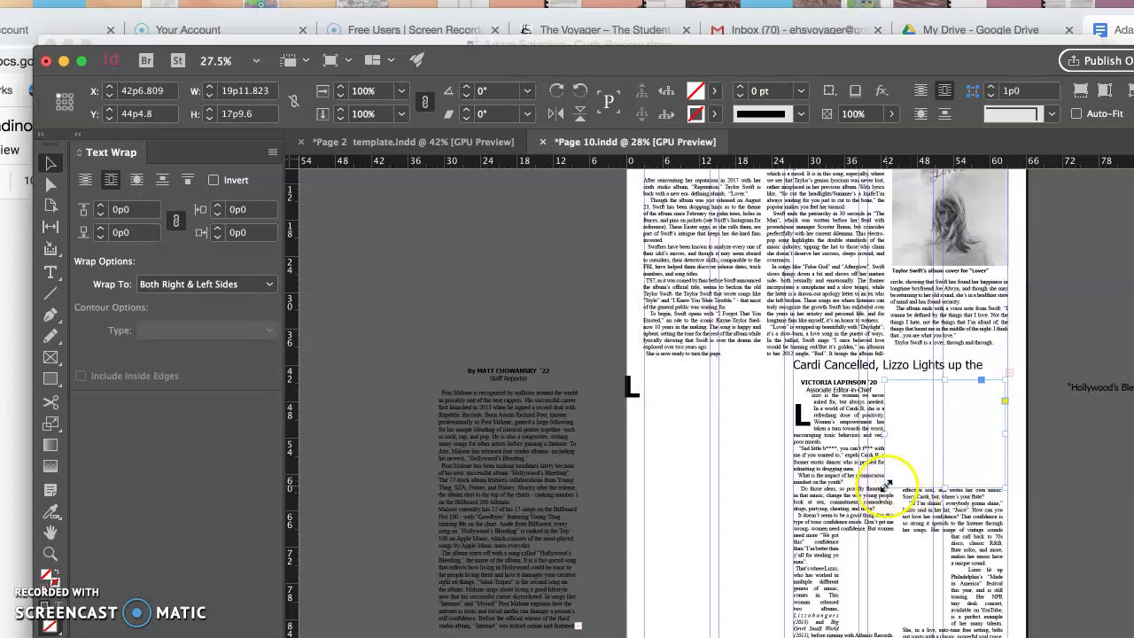
left_click_drag(884, 487, 901, 476)
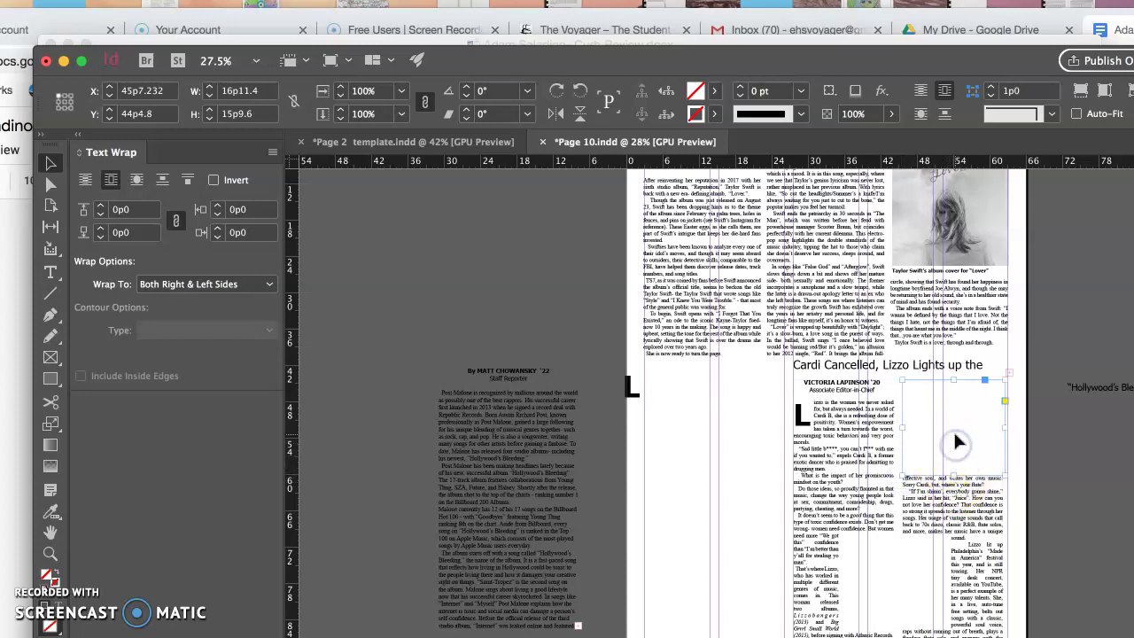
Step: Move the "Hollywood's Bleeding" text frame from the pasteboard to just under the Lizzo article's photo frame, about 17p5 wide by 2p4 high
left_click(1133, 390)
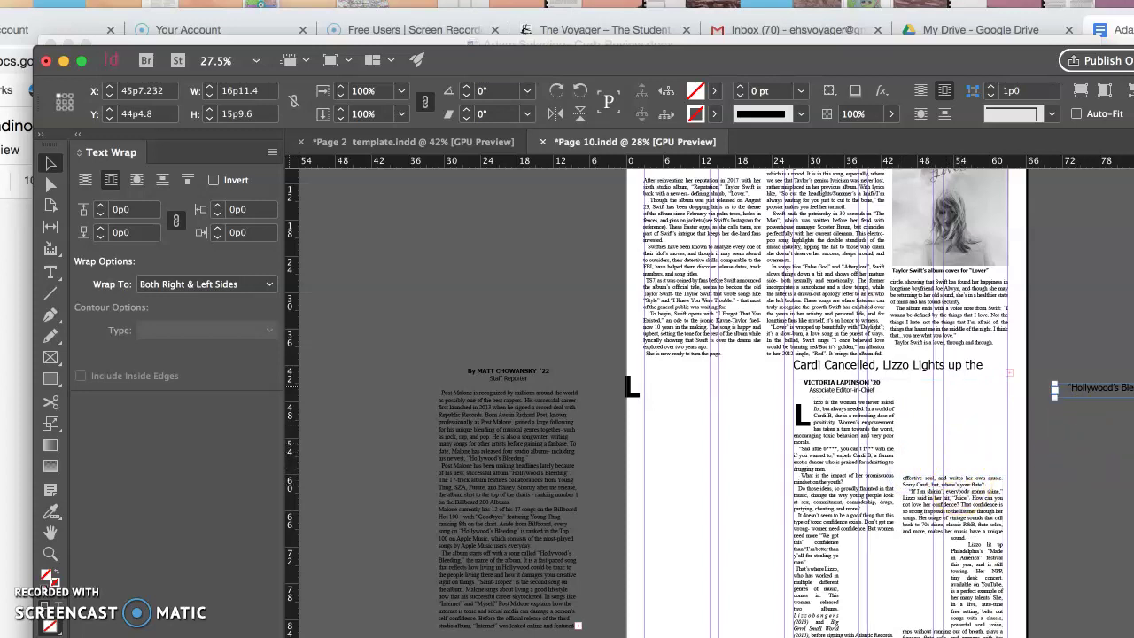
left_click_drag(1133, 390, 1002, 493)
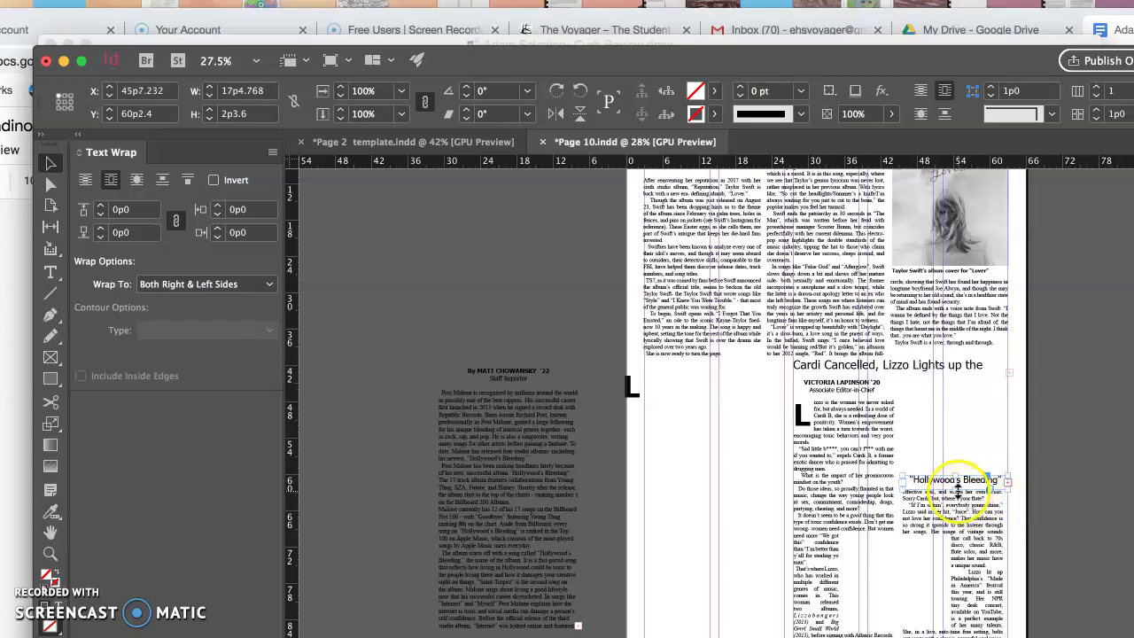
Step: Narrow the wrapped inset frame between the Lizzo article's columns to about 17p2
left_click(911, 580)
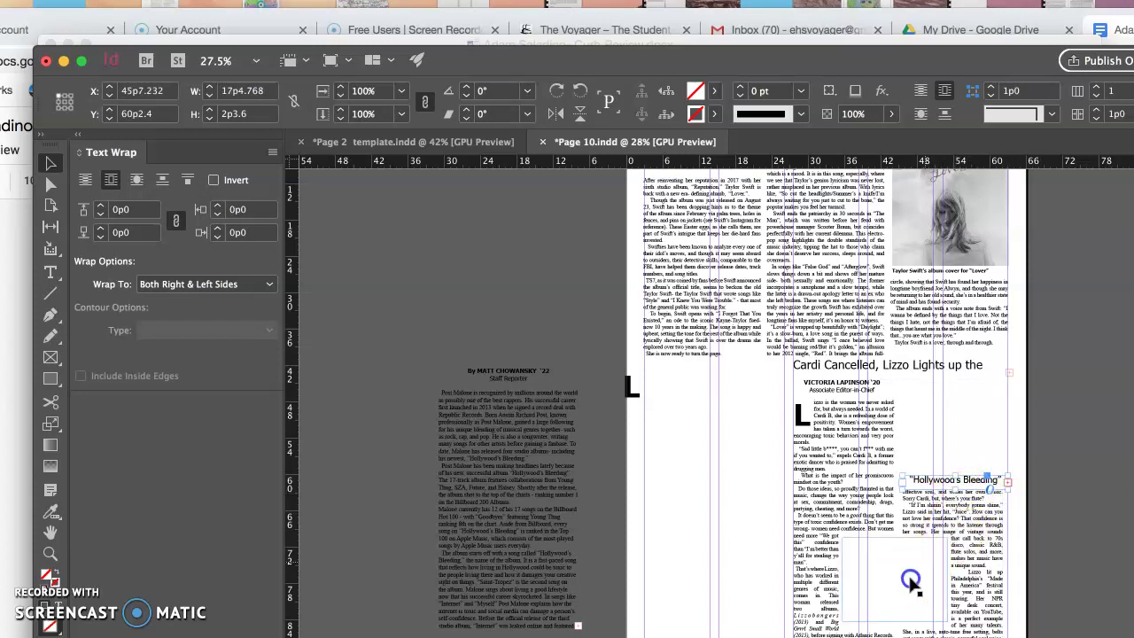
left_click(911, 580)
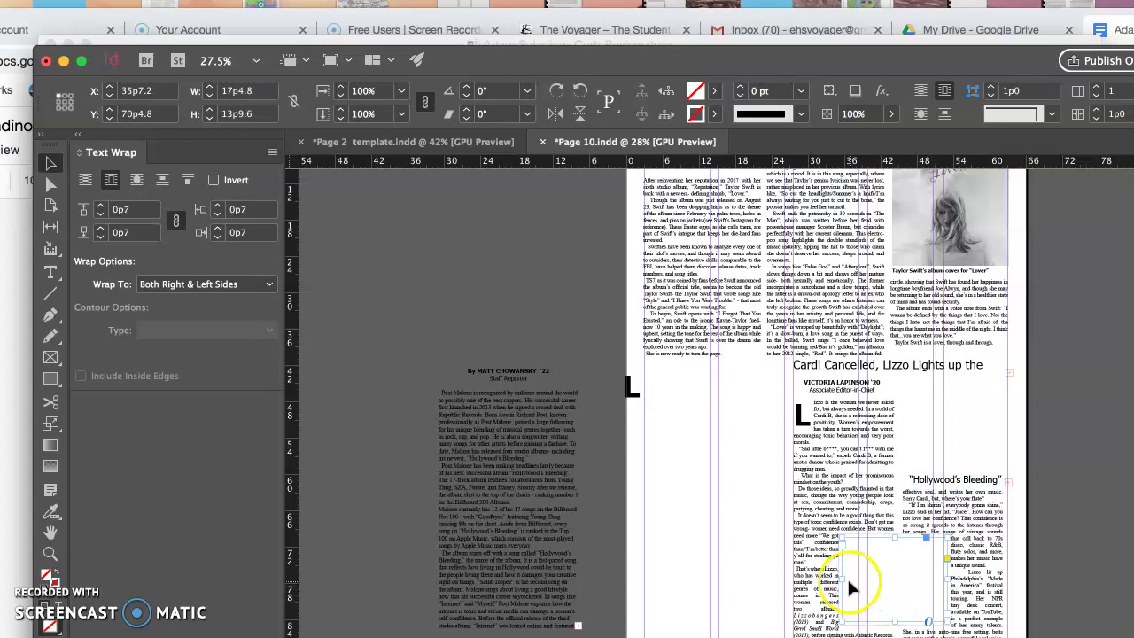
left_click_drag(847, 580, 846, 580)
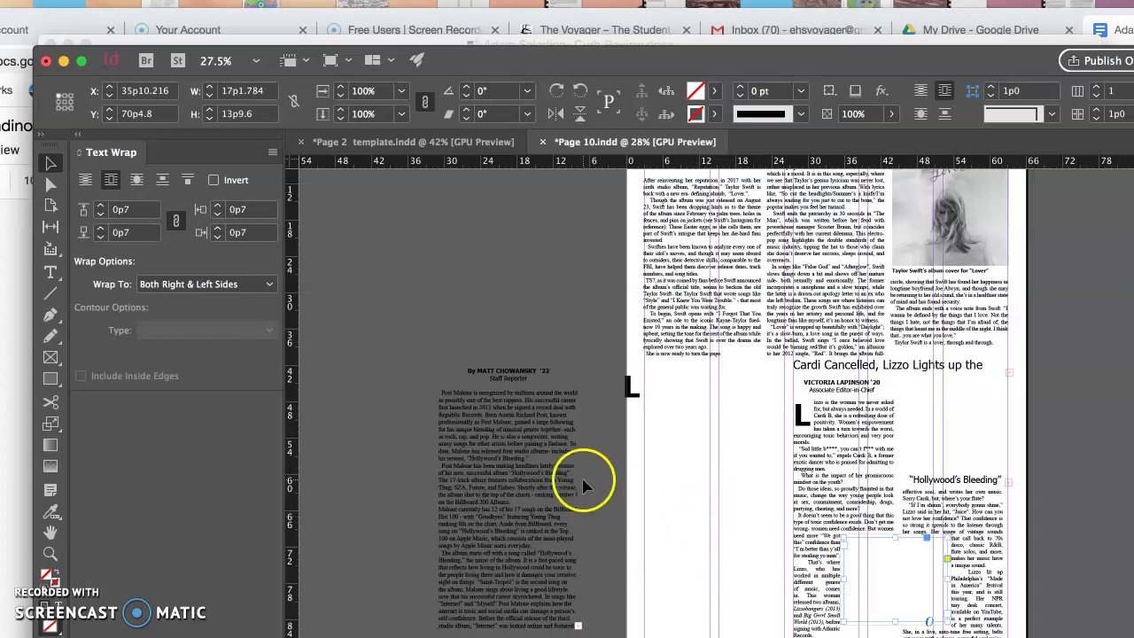
Step: Place the Curb Review document from October 2019's Entertainment folder in the empty text frame beside the Lizzo article and lengthen the frame to about 55p4
left_click(722, 480)
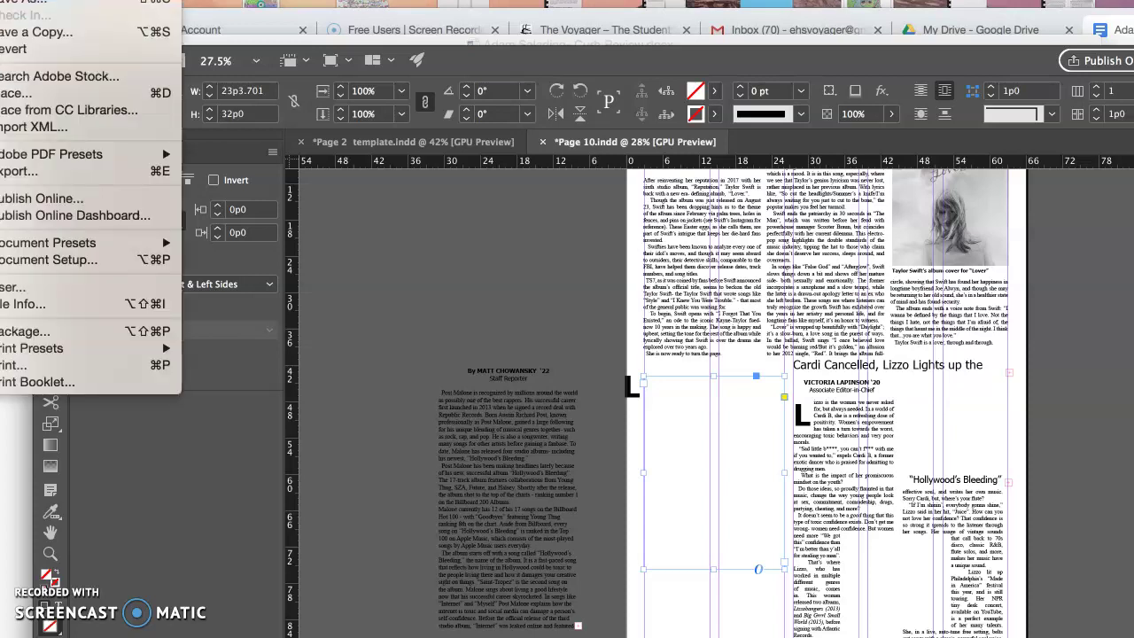
left_click(42, 93)
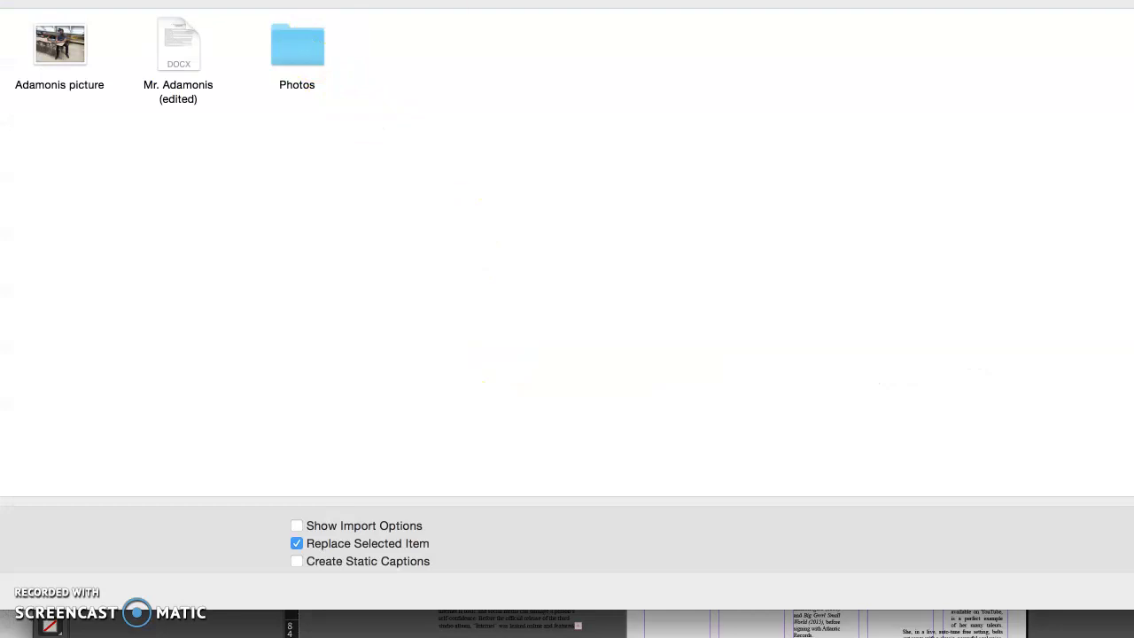
left_click(568, 1)
left_click(550, 2)
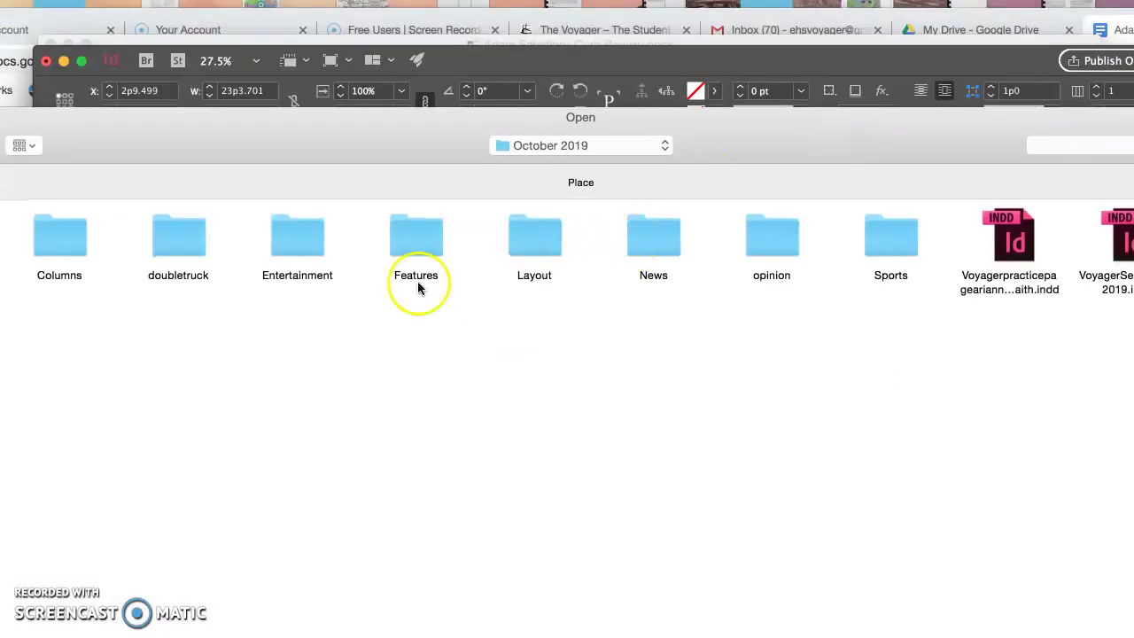
double_click(292, 241)
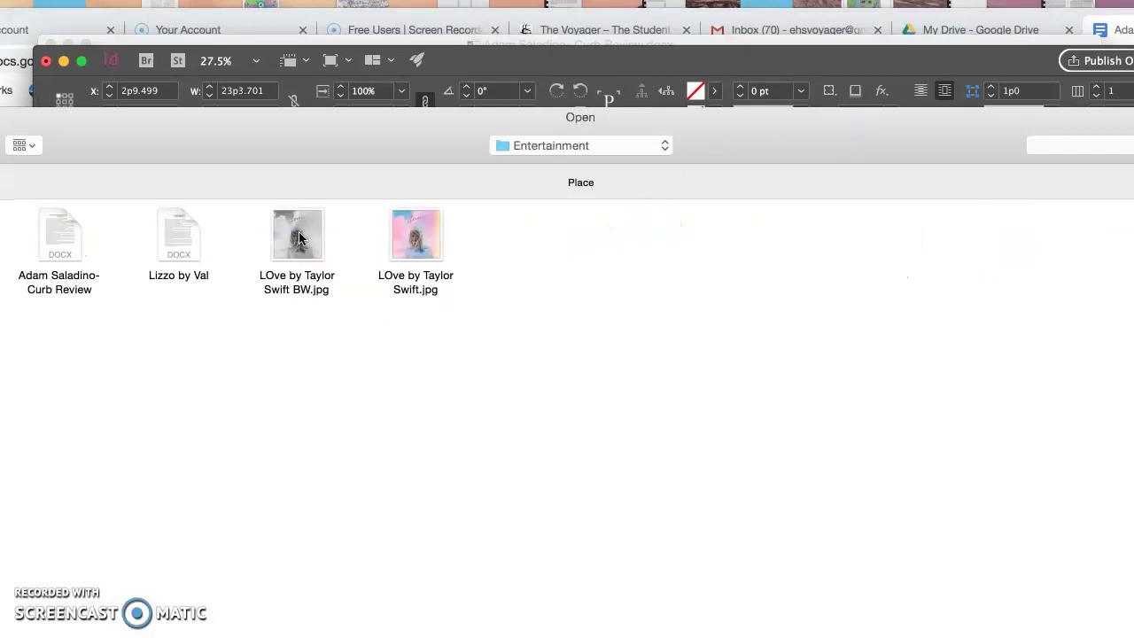
double_click(58, 234)
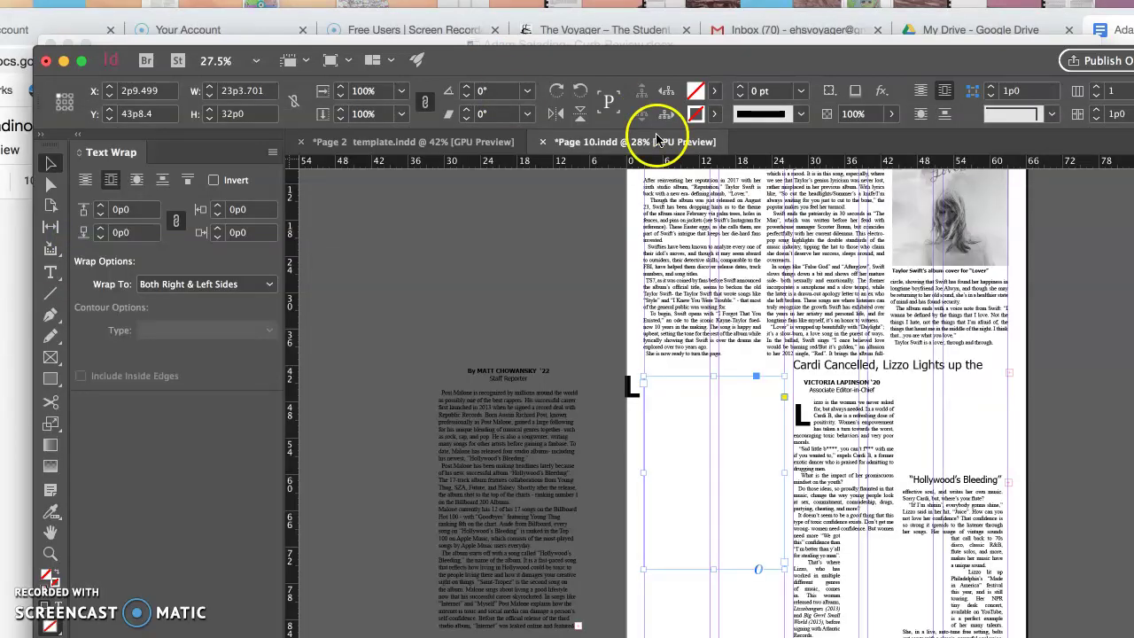
left_click(687, 447)
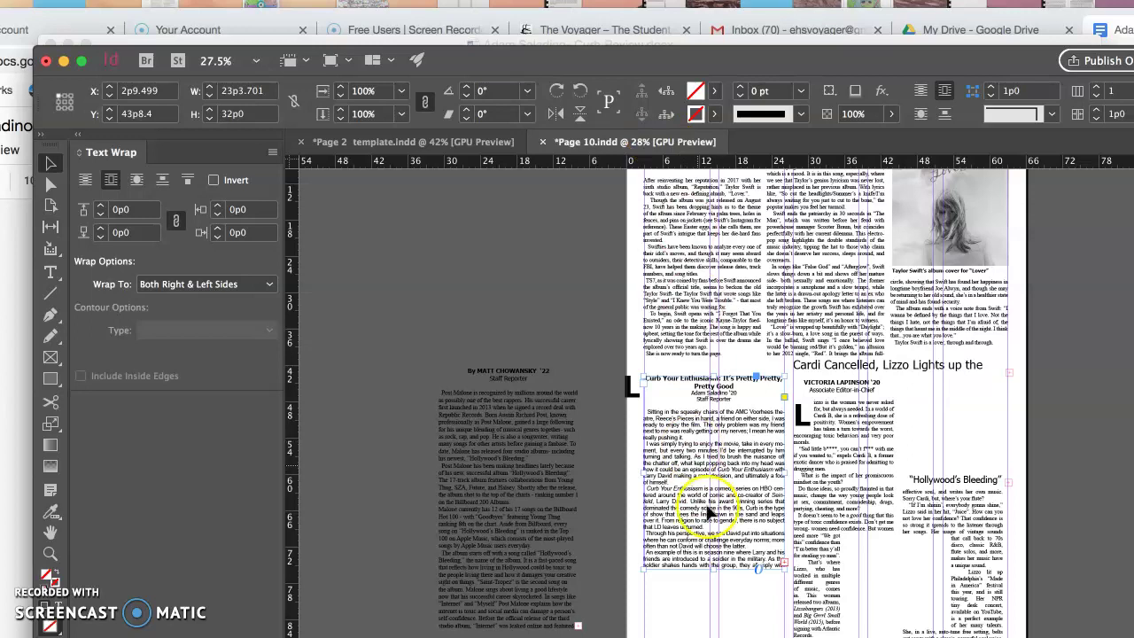
left_click_drag(714, 569, 715, 637)
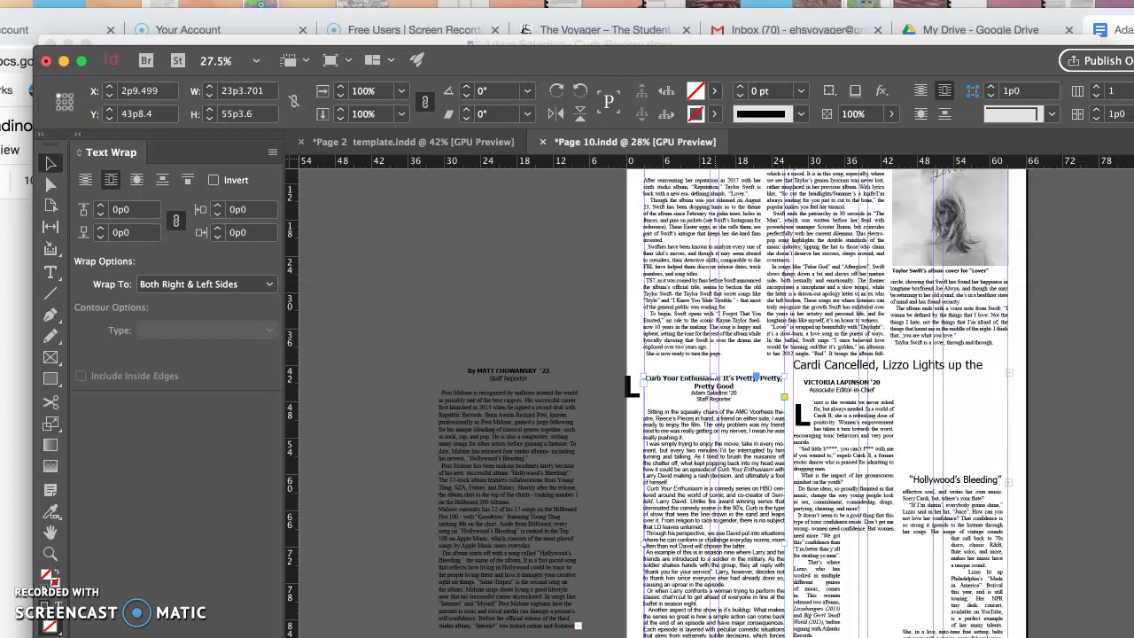